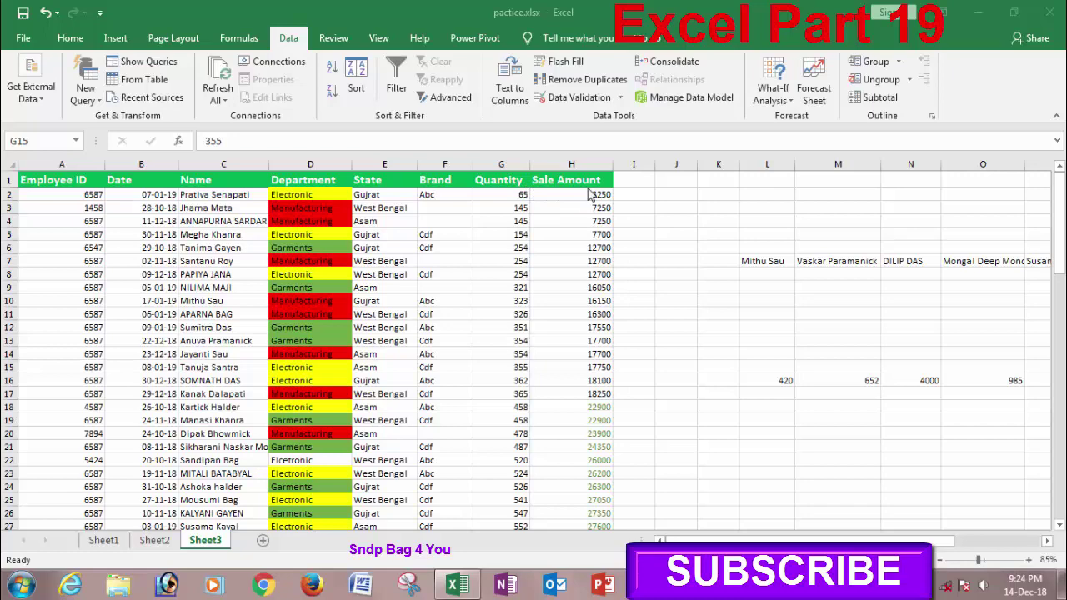
Step: Look over the Home tab's Sort & Filter options without changing anything
left_click(70, 39)
left_click(71, 39)
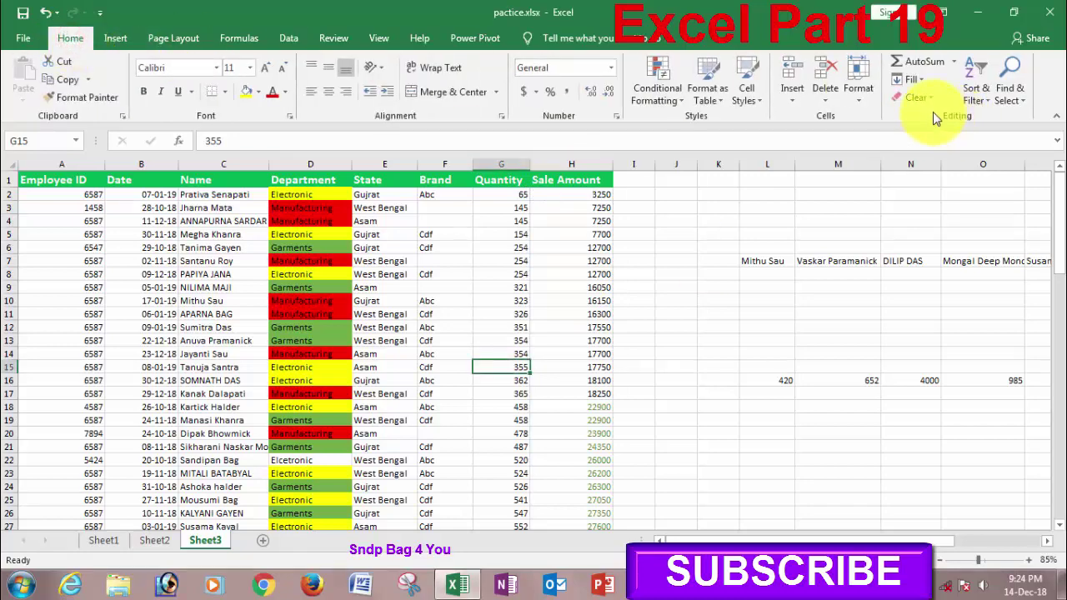
left_click(985, 98)
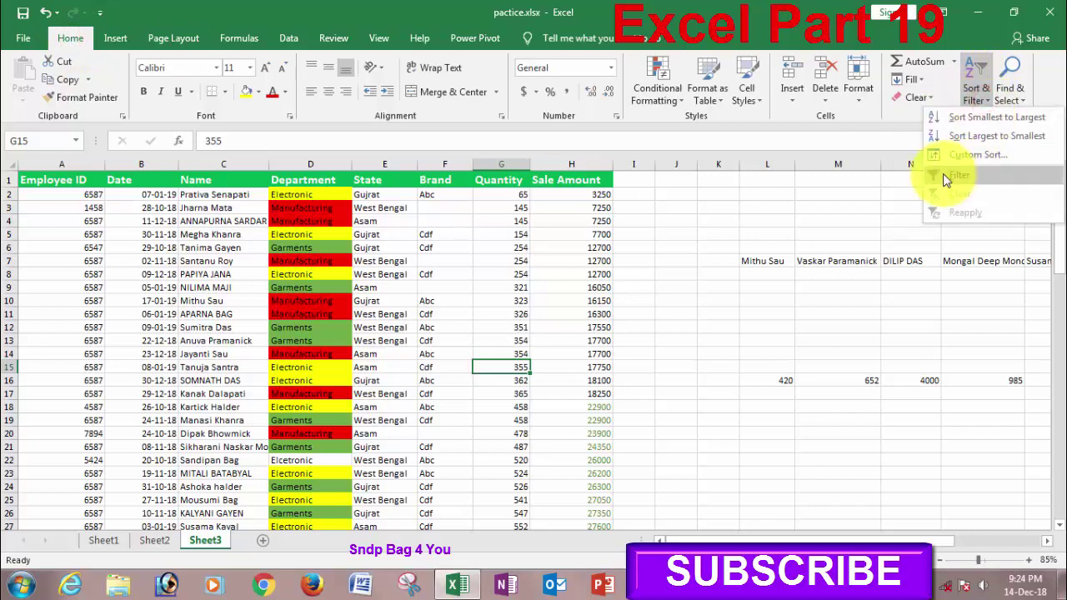
left_click(671, 288)
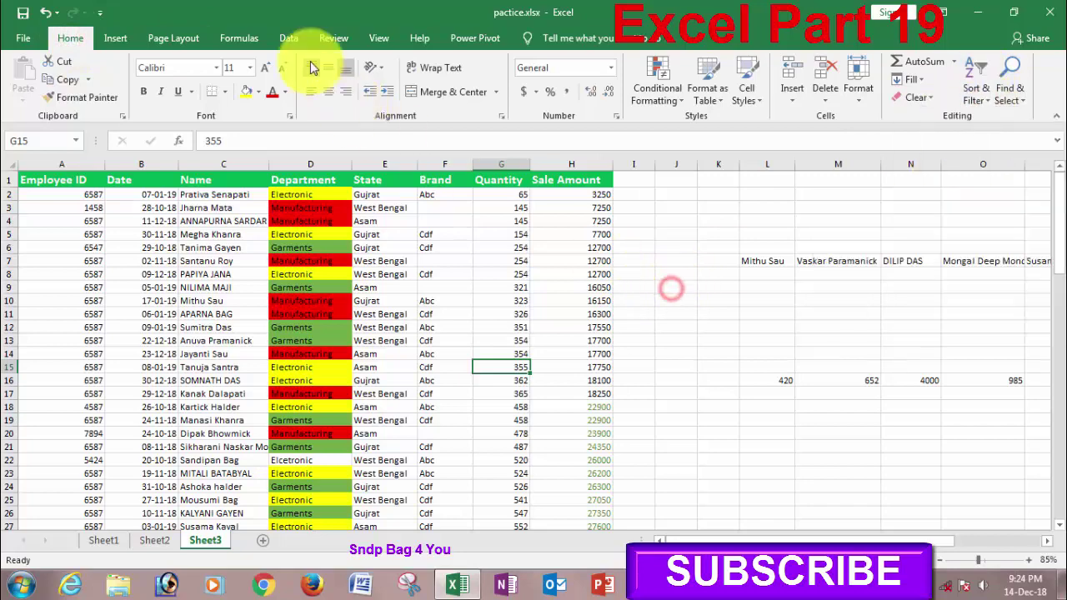
left_click(294, 43)
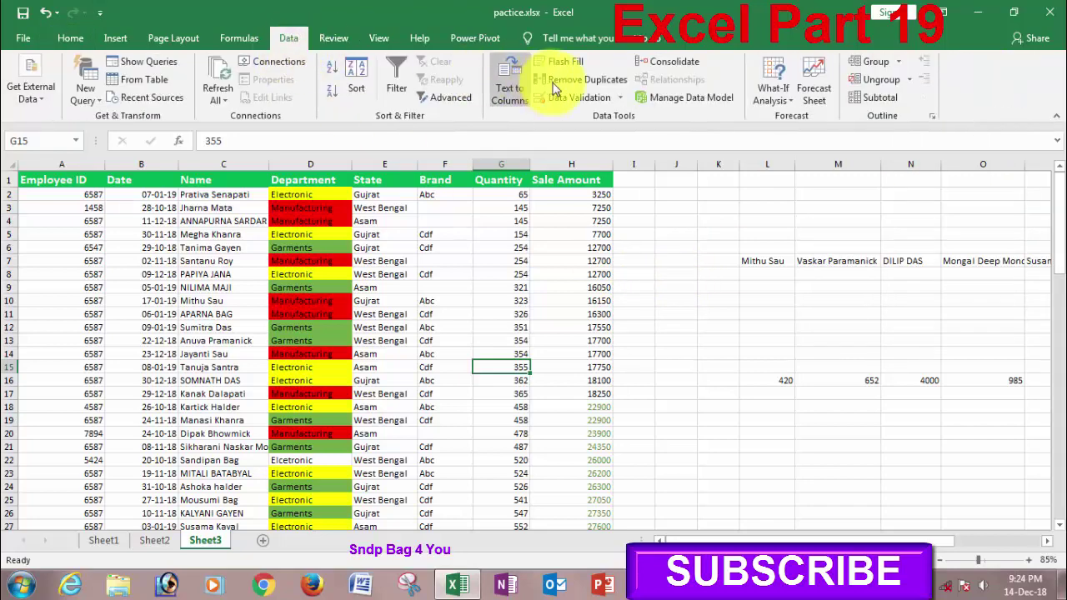
Step: Select cell F9 in the sales table and toggle filtering with Ctrl+Shift+L
left_click(450, 341)
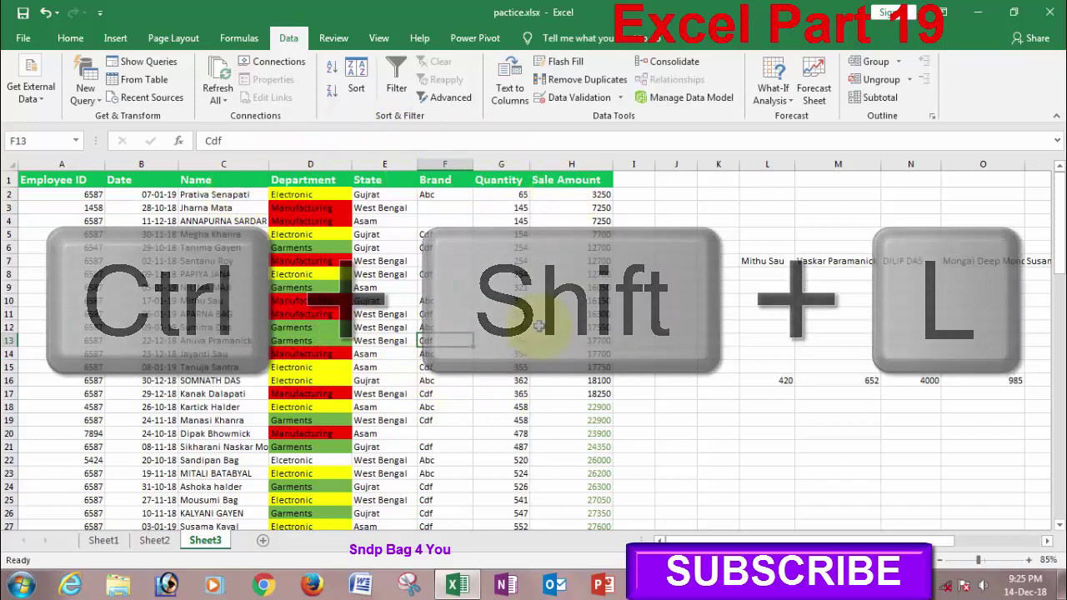
mouse_move(42, 185)
left_mouse_down()
mouse_move(516, 298)
mouse_move(571, 564)
mouse_move(464, 429)
left_mouse_up()
scroll(462, 425, "up", 5)
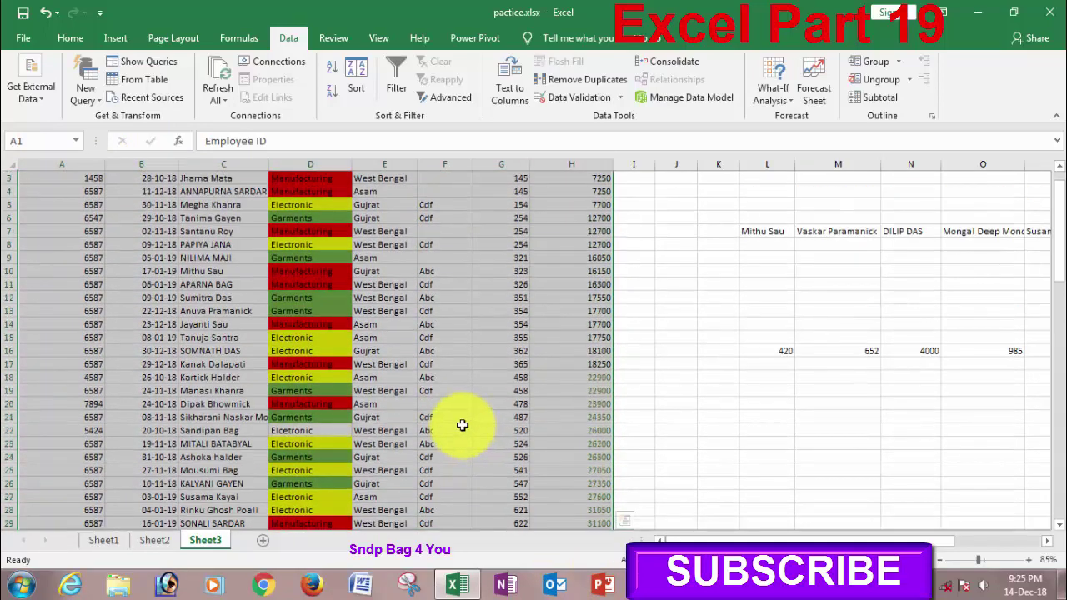
scroll(459, 422, "up", 1)
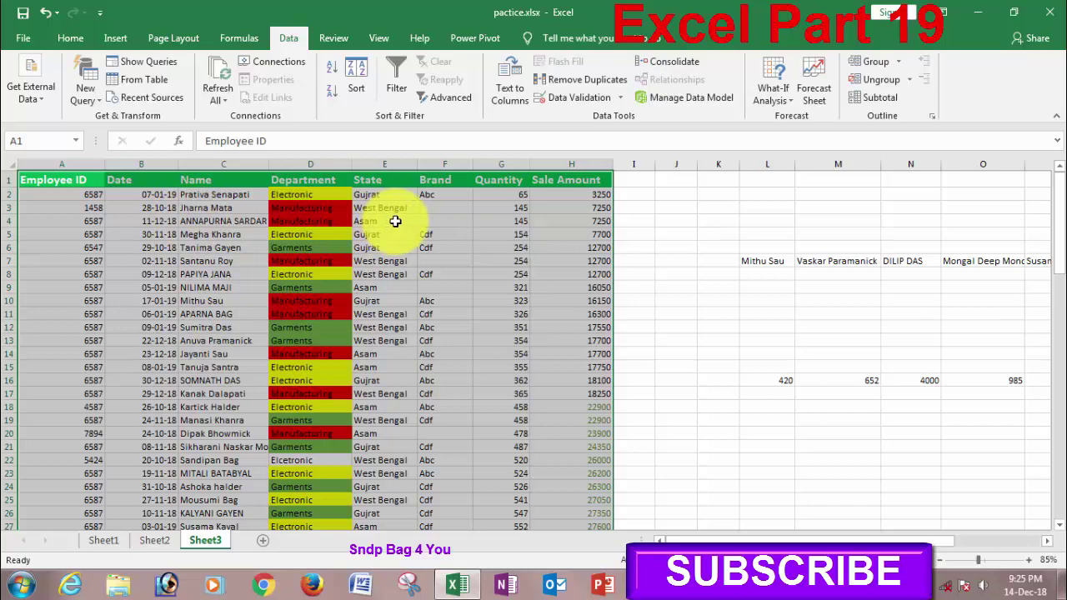
left_click(386, 247)
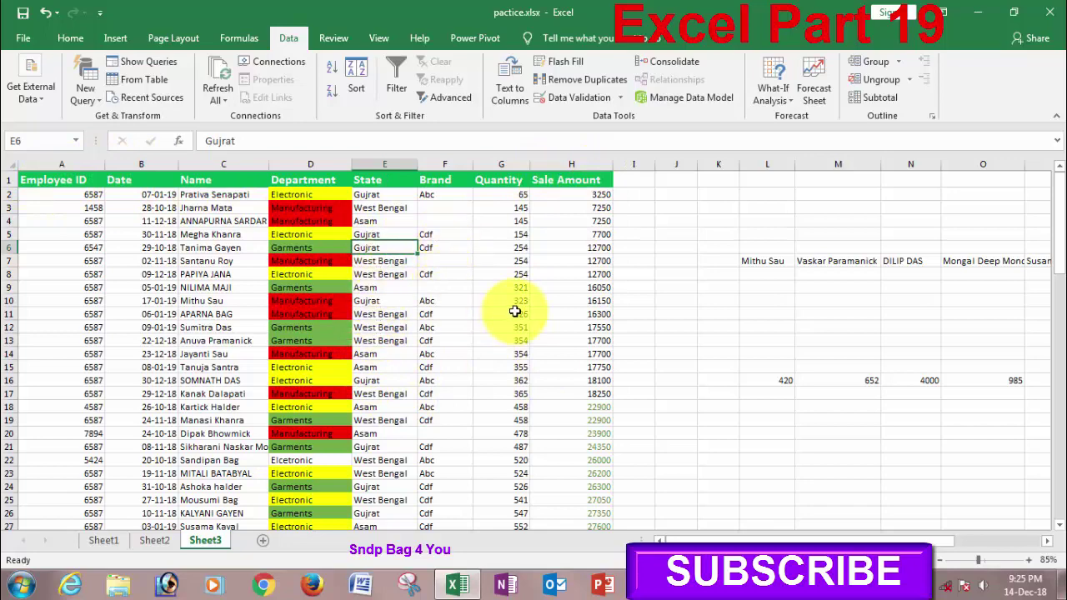
left_click(450, 287)
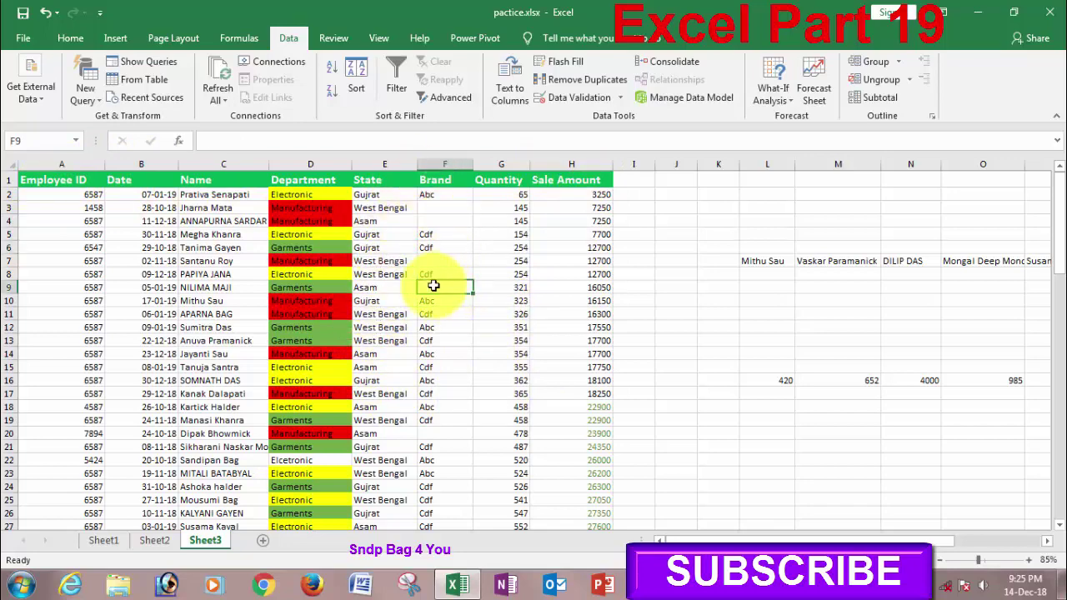
key("ctrl+shift+l")
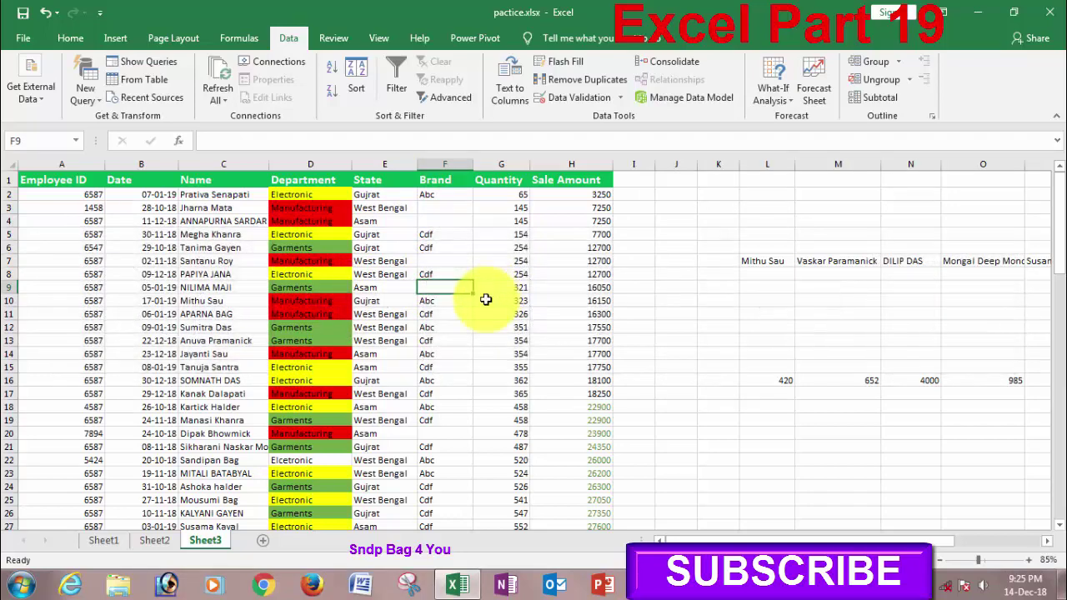
Step: Add filter dropdowns to every table header via Home > Sort & Filter > Filter
left_click(72, 37)
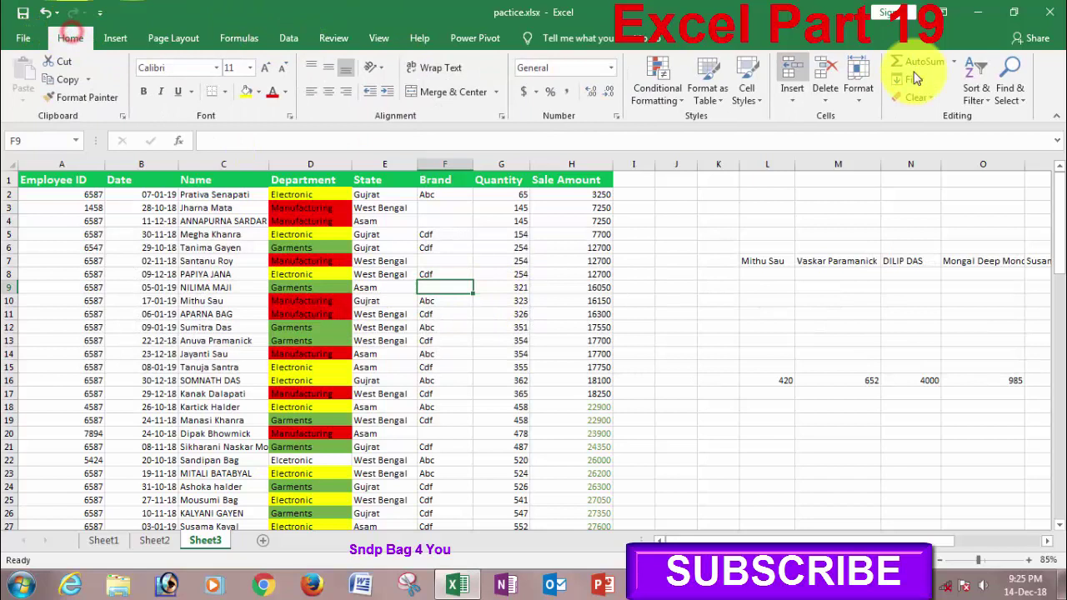
left_click(974, 90)
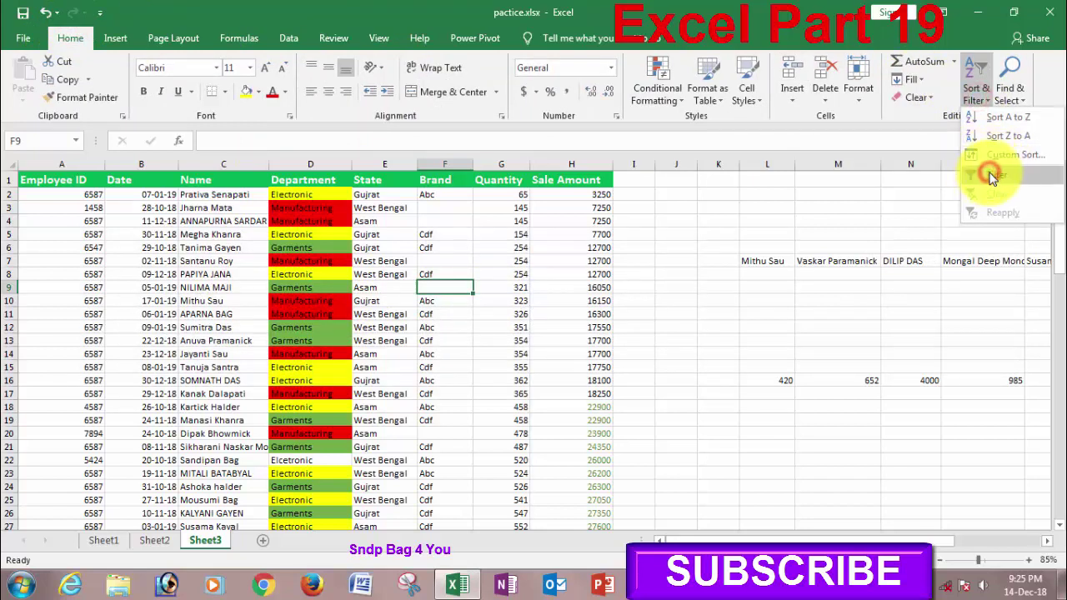
left_click(992, 177)
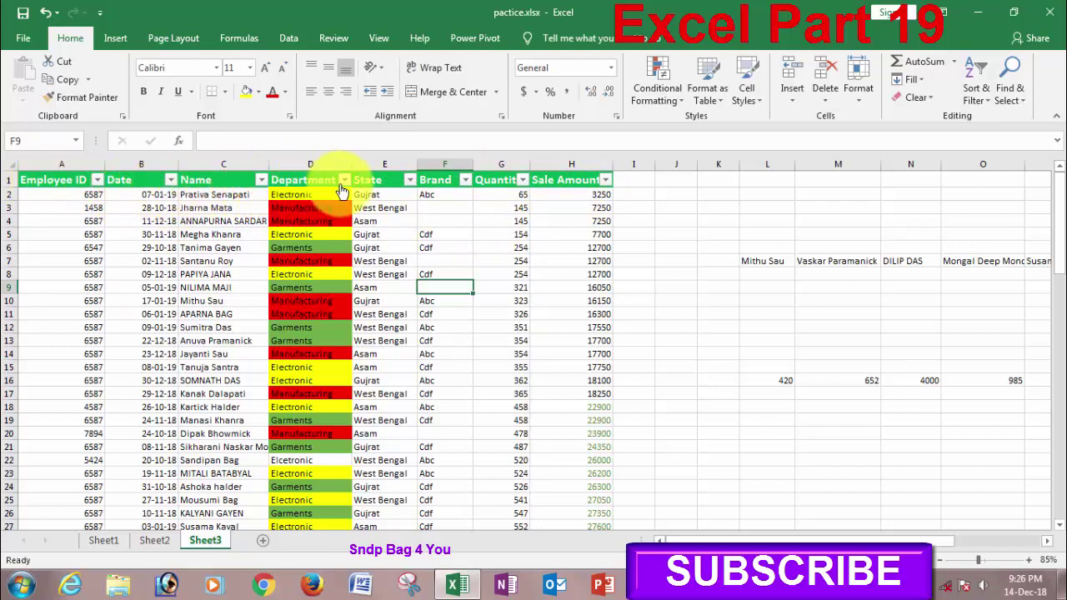
Step: Filter the Name column to a single employee, leaving 1 of 90 records (Manufacturing, West Bengal, 32900)
left_click(262, 180)
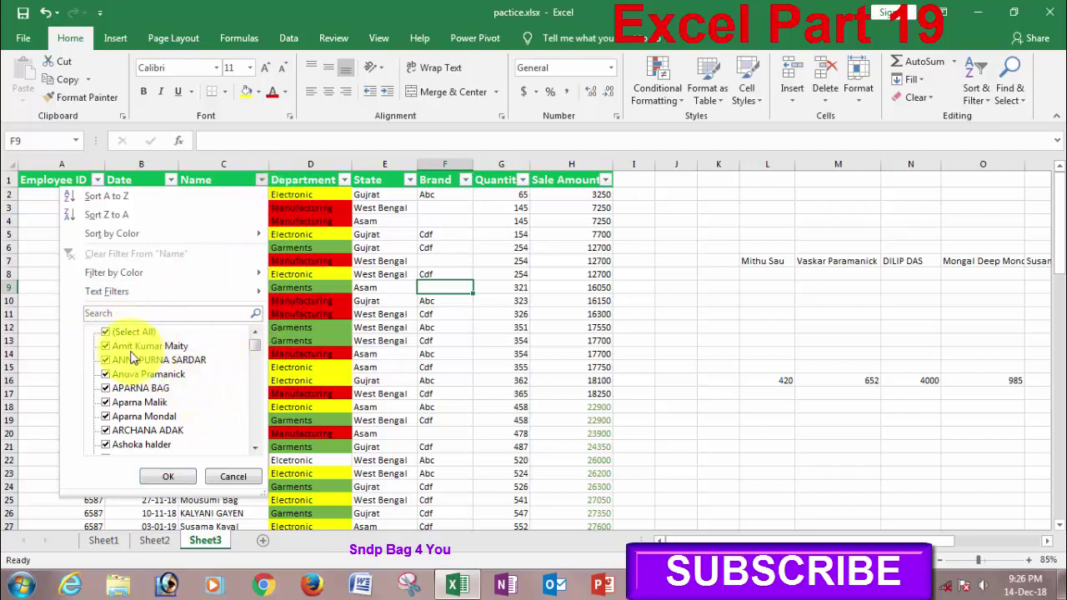
left_click(256, 451)
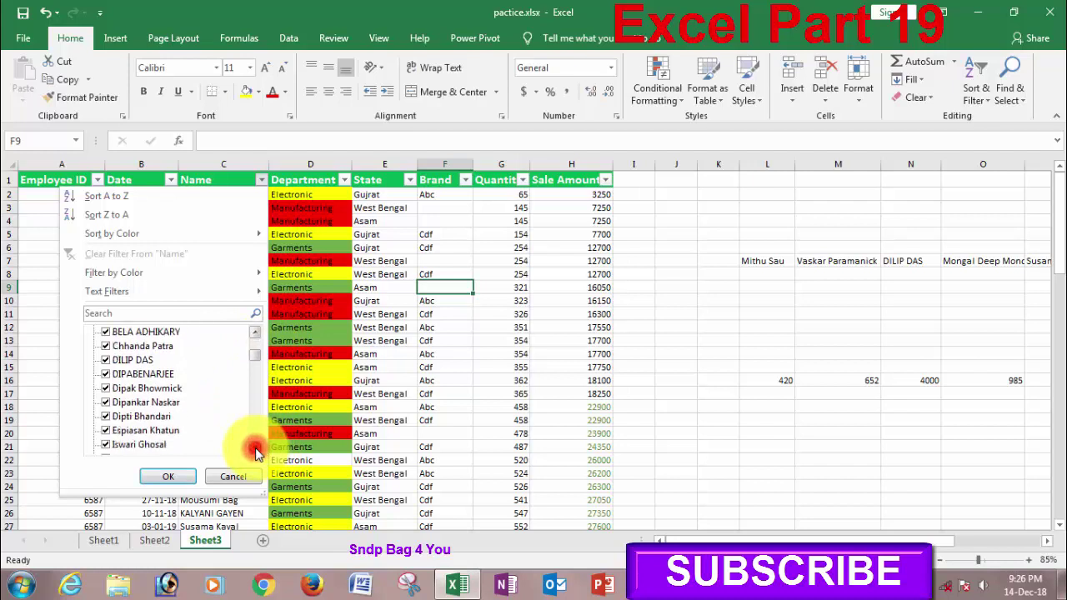
left_click_drag(256, 451, 256, 451)
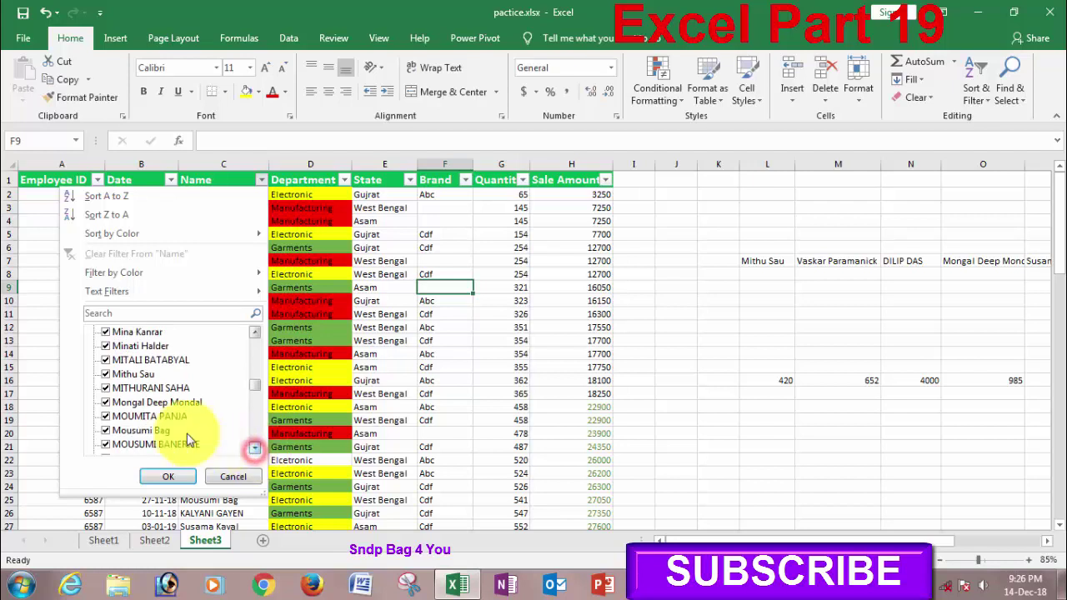
left_click_drag(254, 389, 254, 334)
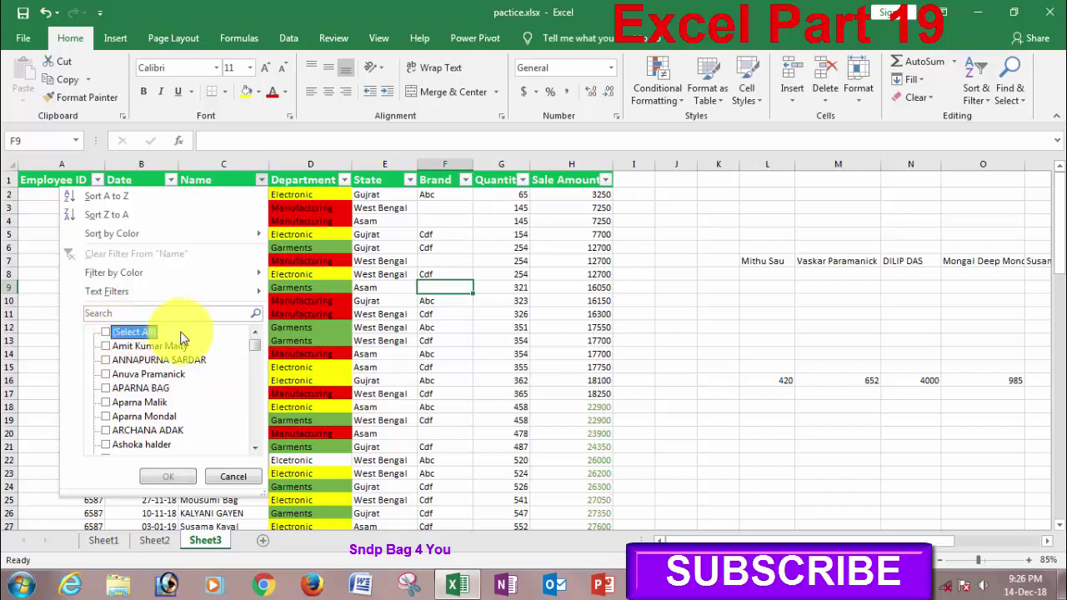
left_click(256, 448)
left_click(255, 448)
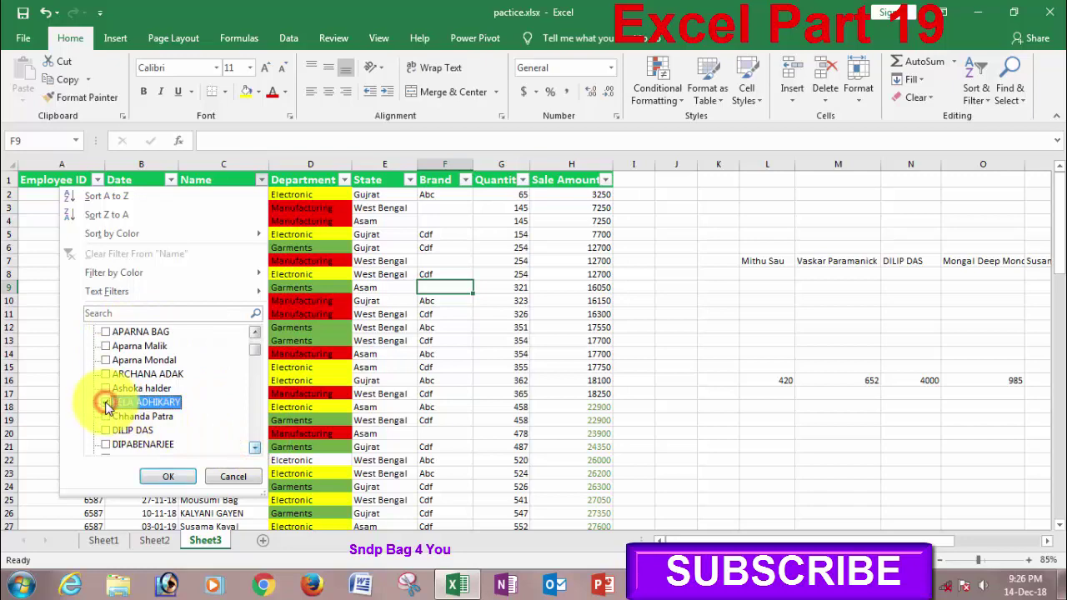
left_click(168, 476)
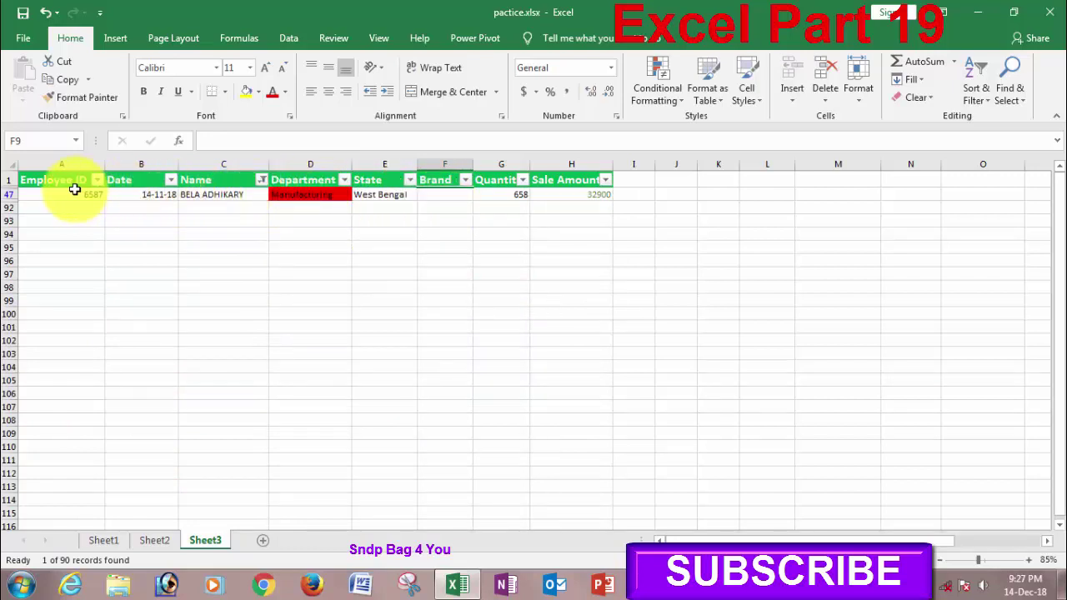
left_click_drag(71, 194, 562, 195)
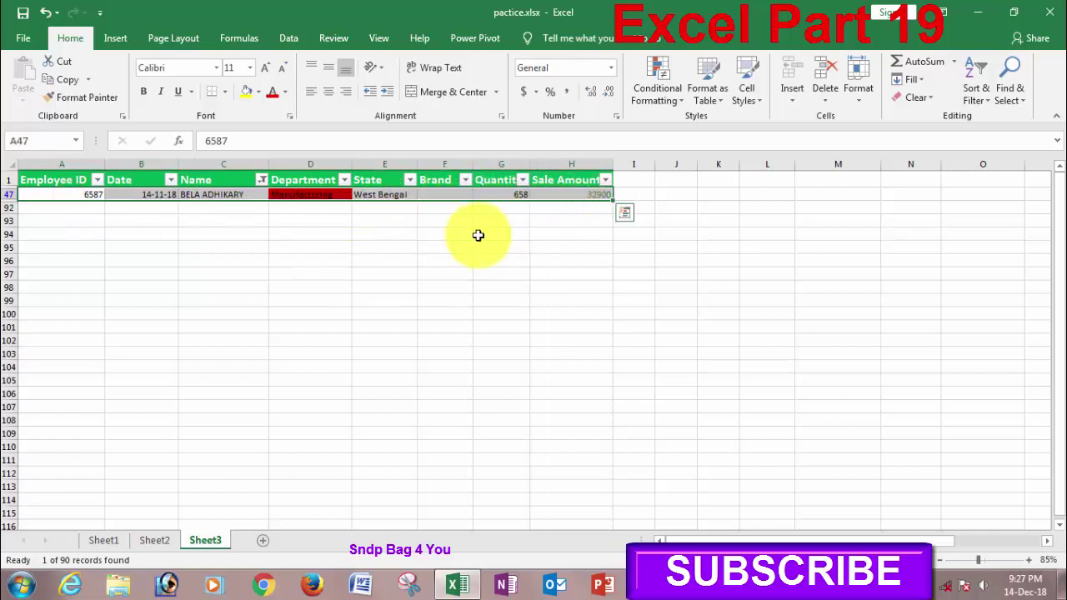
Step: Undo, re-toggle filtering, and tick Select All in the Name filter so every row shows
left_click(431, 246)
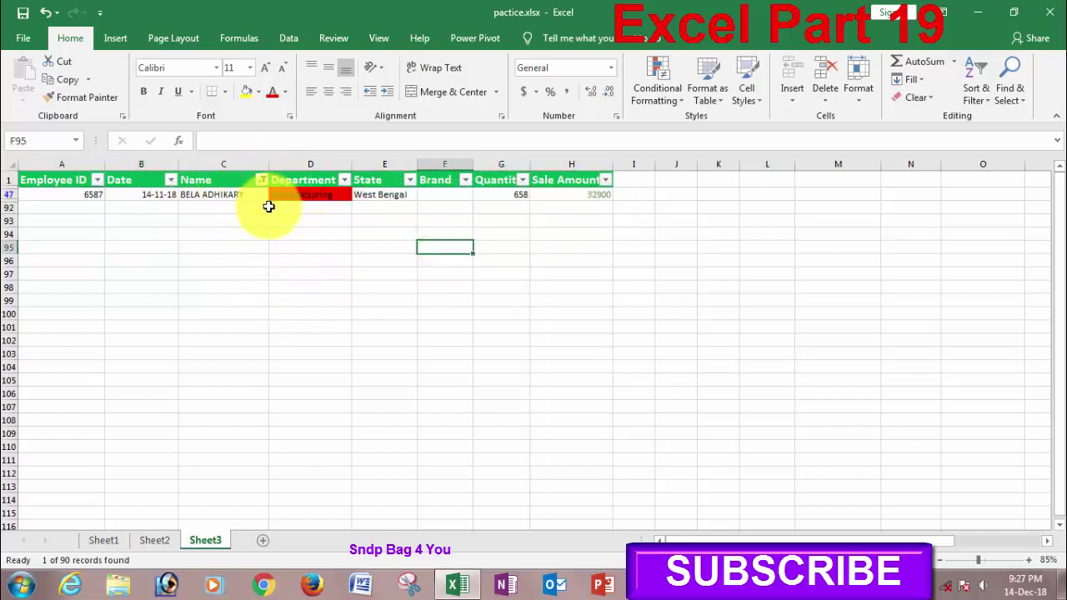
key("ctrl+z")
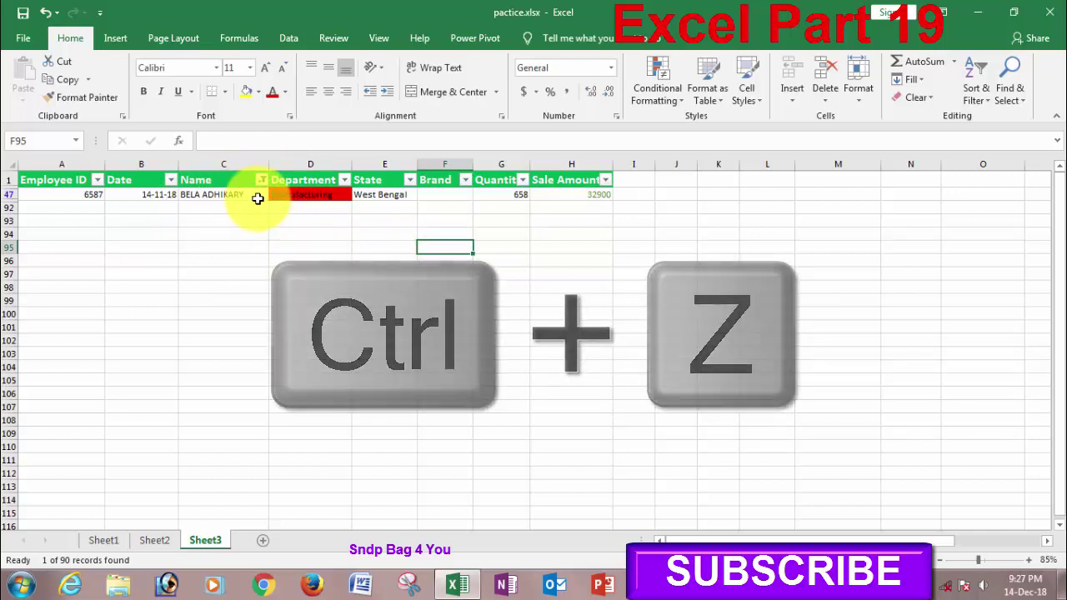
key("ctrl+shift+l")
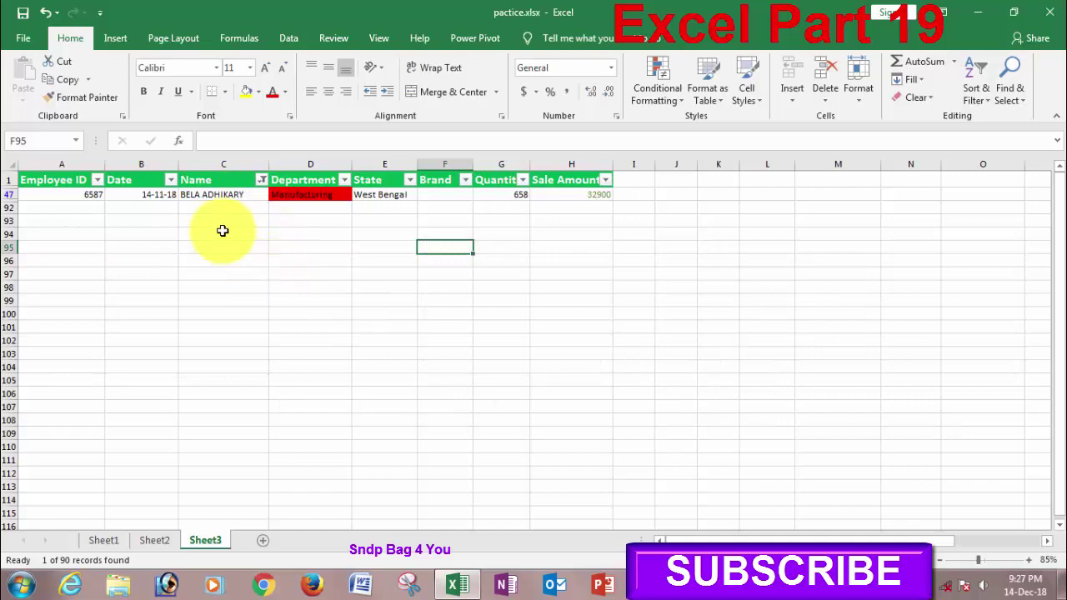
left_click(261, 180)
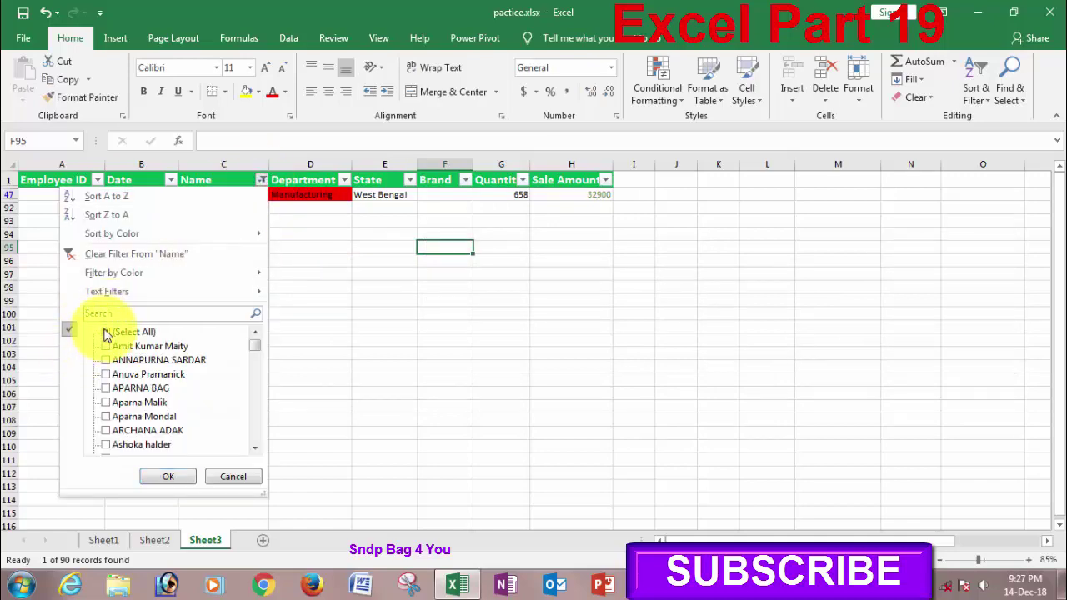
left_click(105, 332)
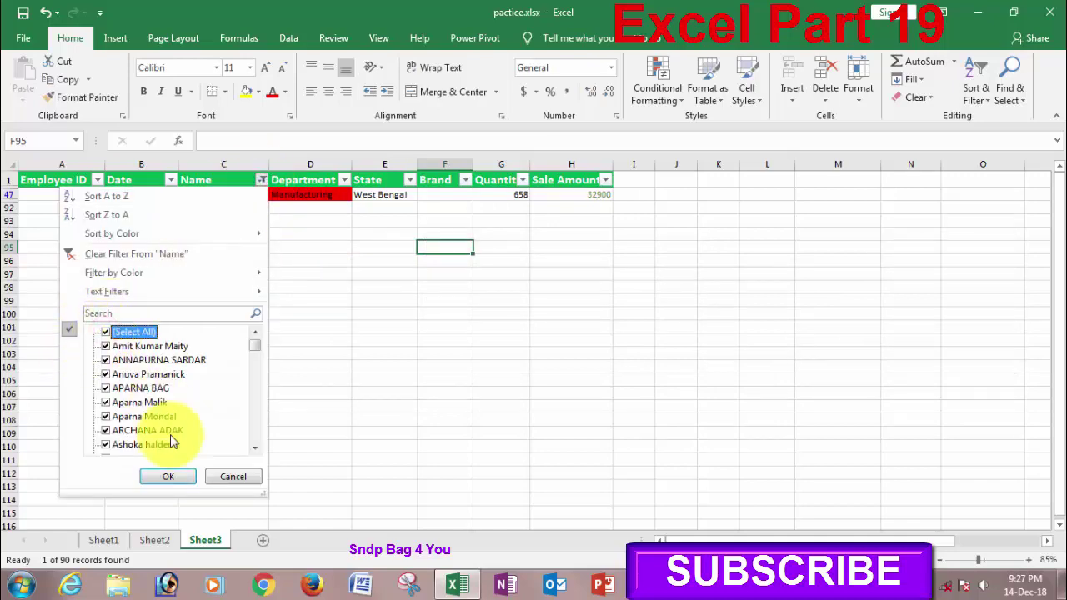
left_click(164, 476)
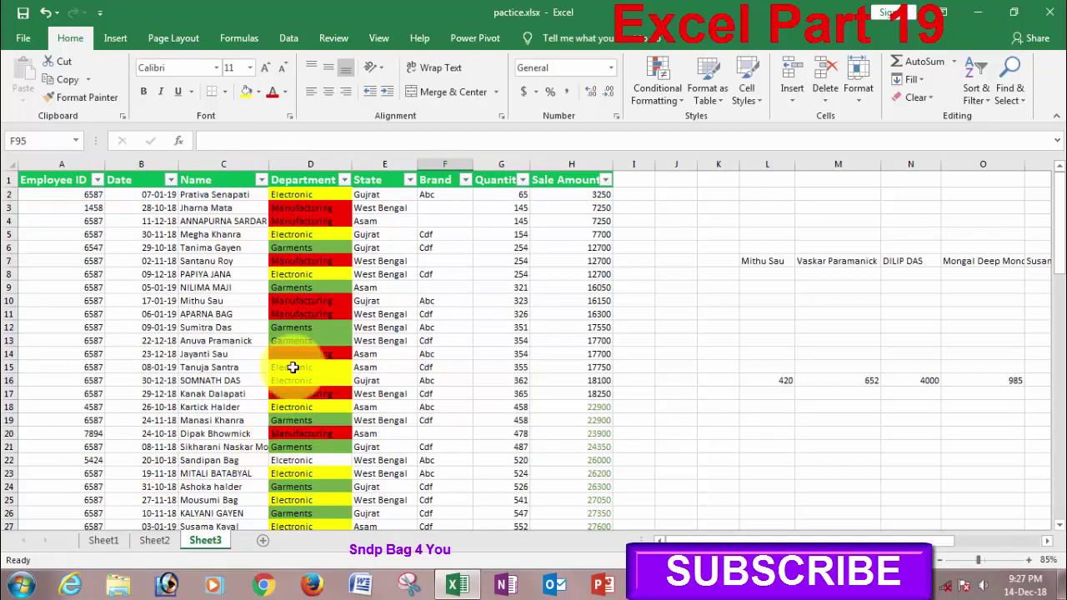
Step: Filter Name to three chosen employees, showing 3 of 90 records, all Electronic, Abc brand
left_click(425, 233)
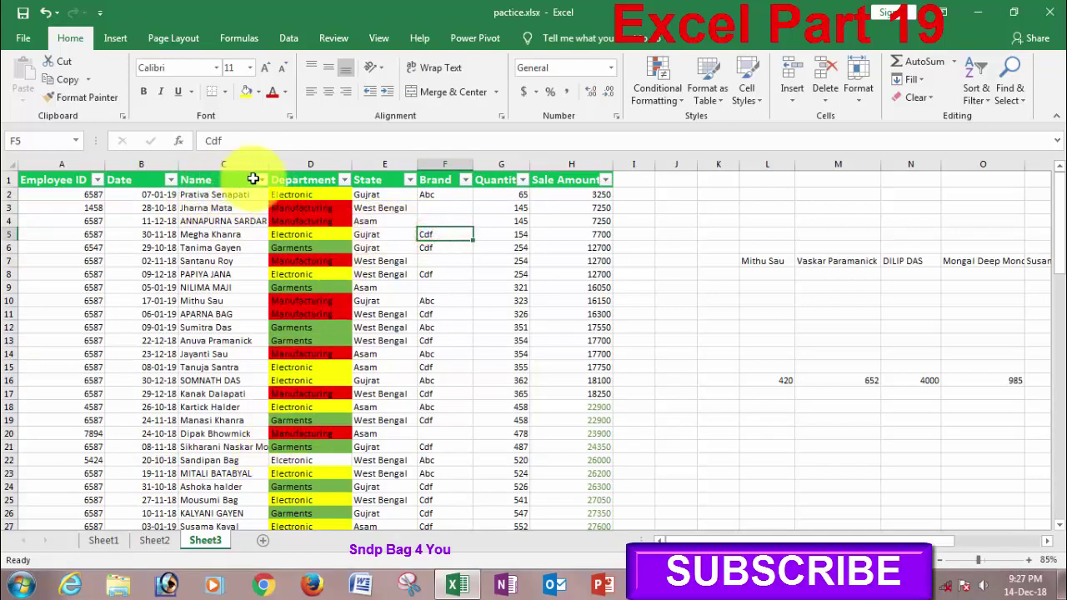
left_click(261, 181)
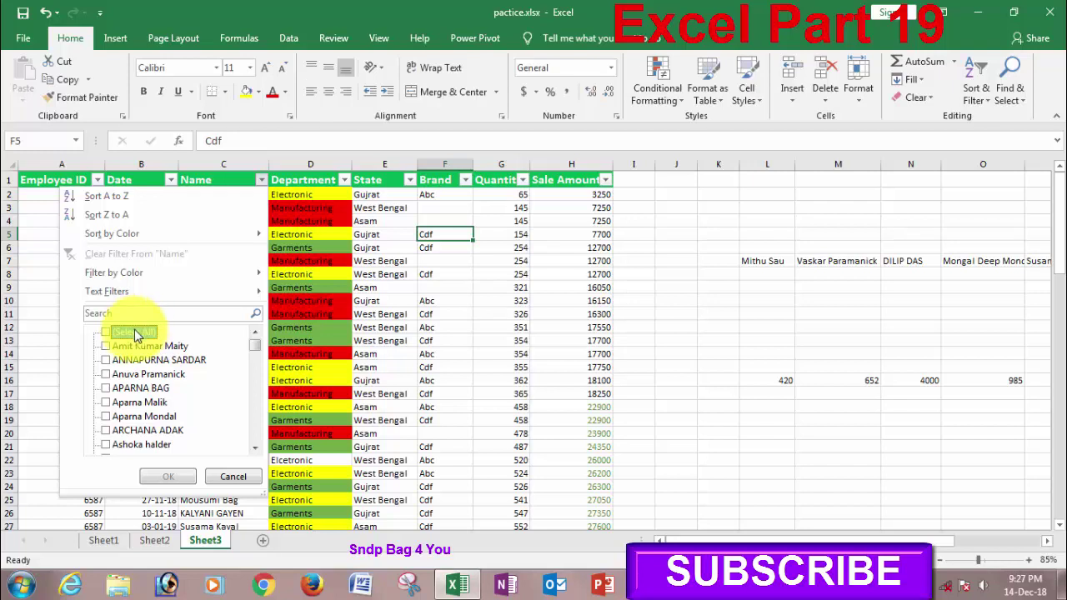
left_click(106, 403)
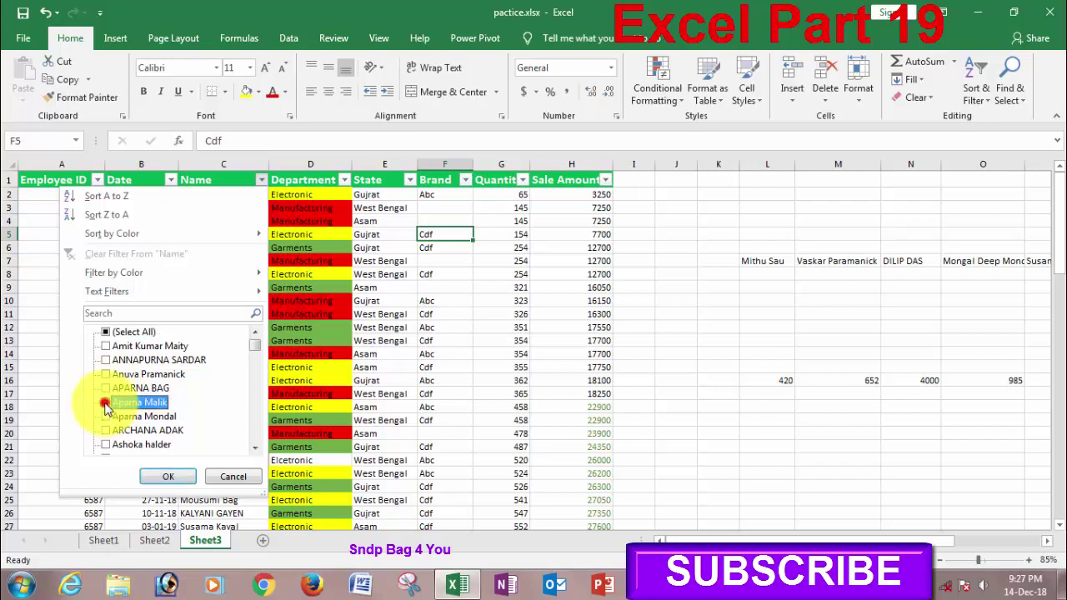
left_click(254, 448)
left_click(254, 448)
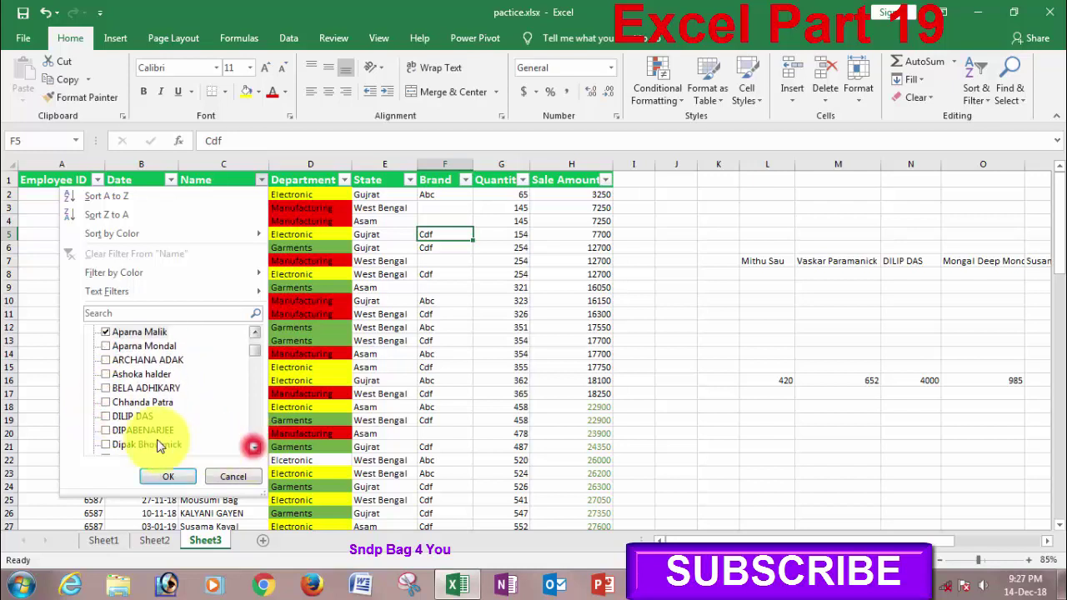
left_click(105, 416)
left_click(254, 448)
left_click(255, 448)
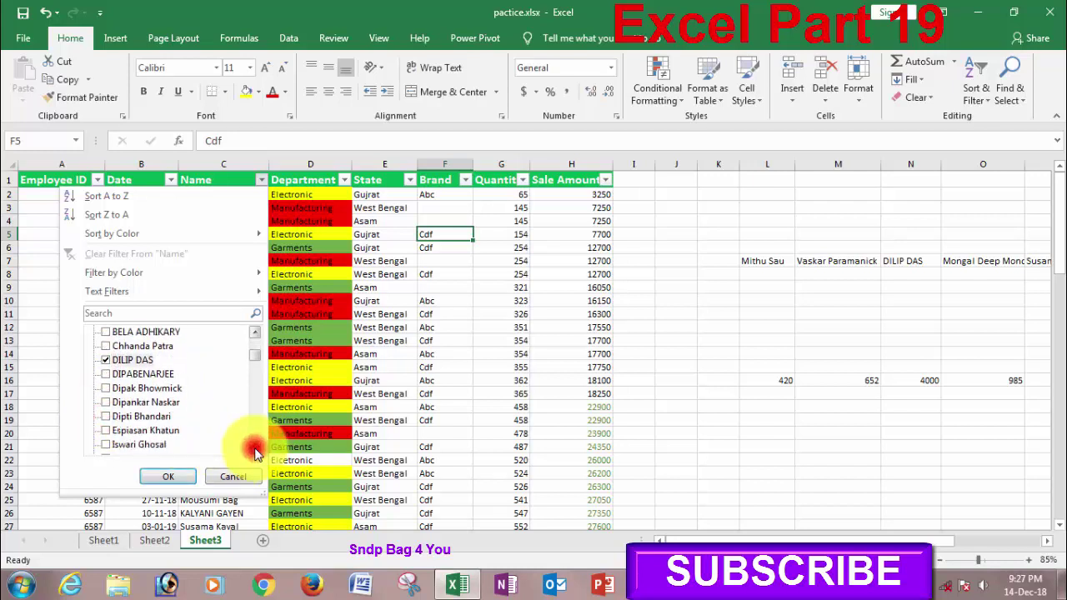
left_click(254, 448)
left_click(106, 431)
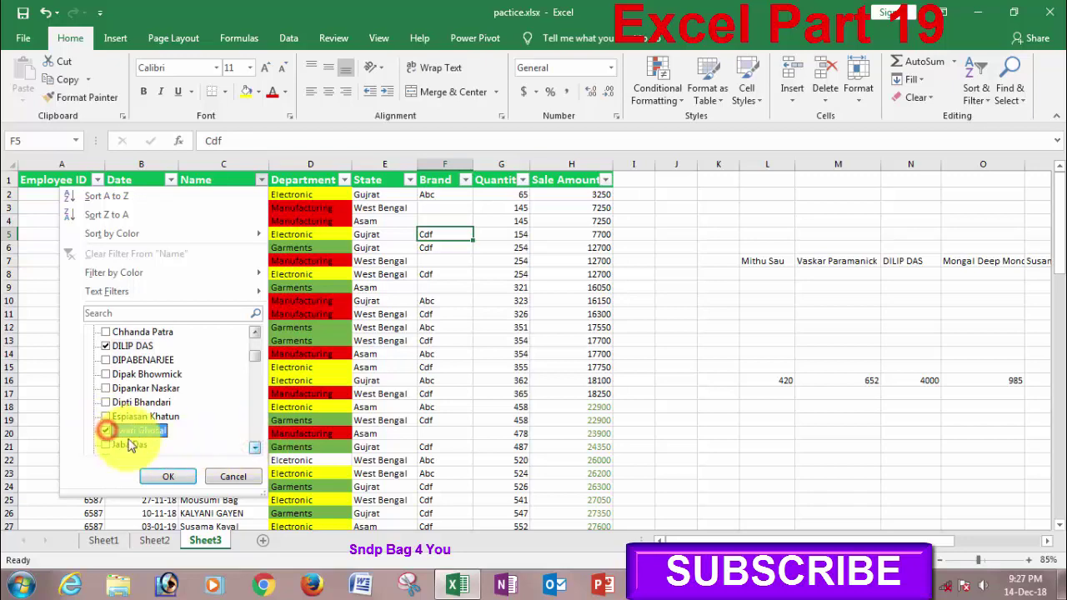
left_click(171, 477)
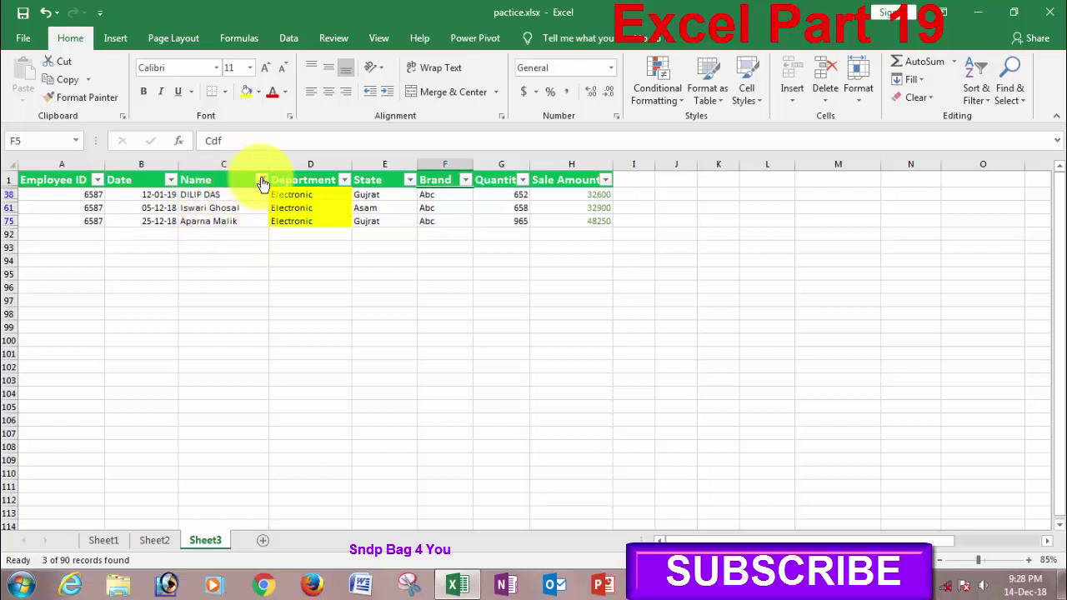
Step: Tick Select All in the Name filter to clear it
left_click(260, 180)
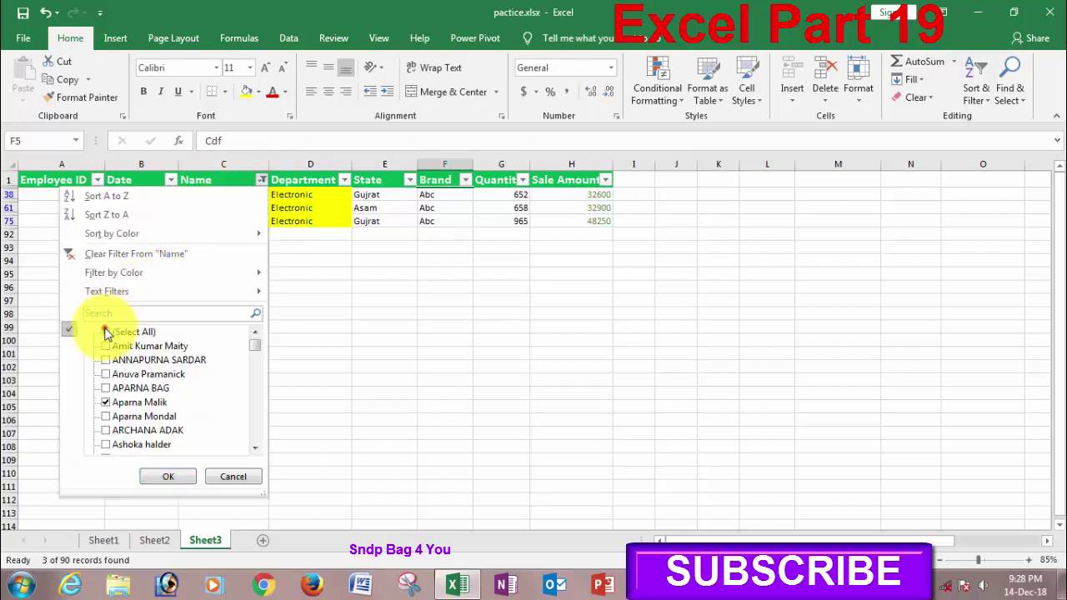
left_click(106, 332)
left_click(171, 476)
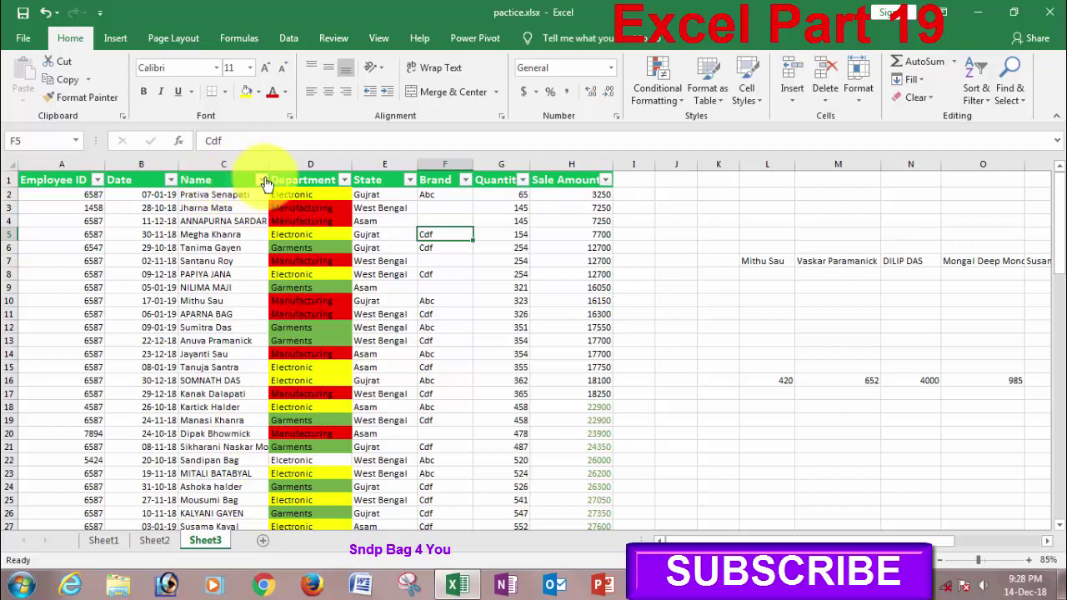
Step: Search the Name list for one employee and filter the table to their two rows
left_click(261, 180)
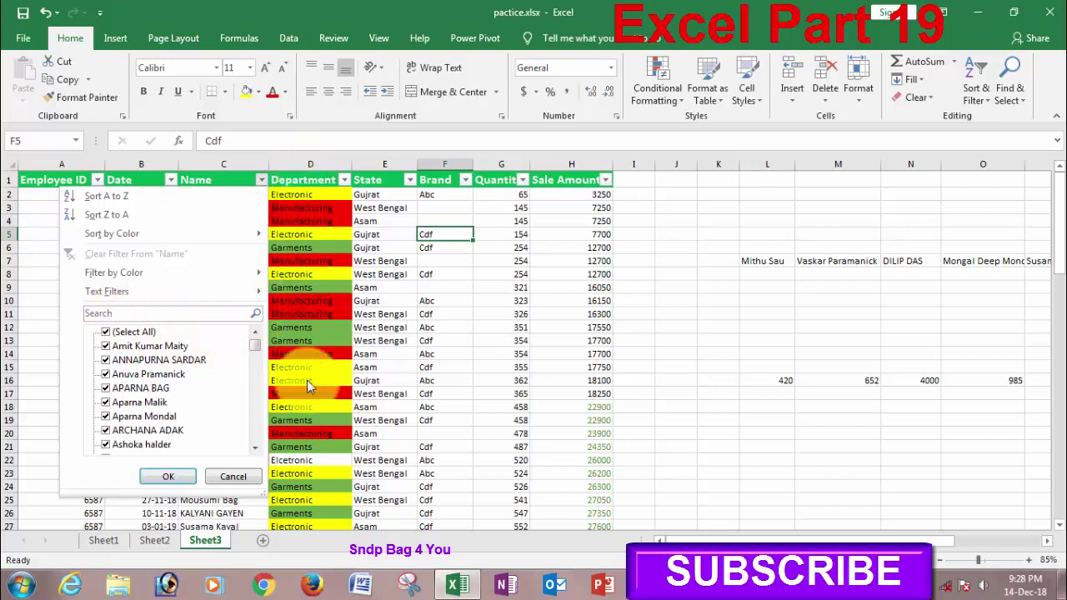
left_click(255, 447)
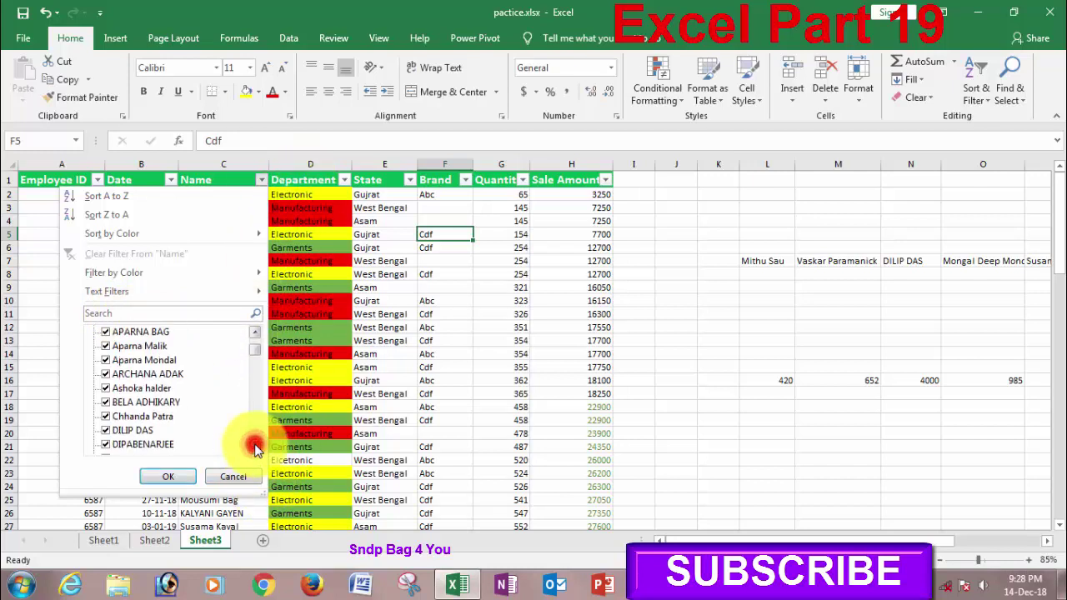
left_click(255, 447)
left_click(255, 448)
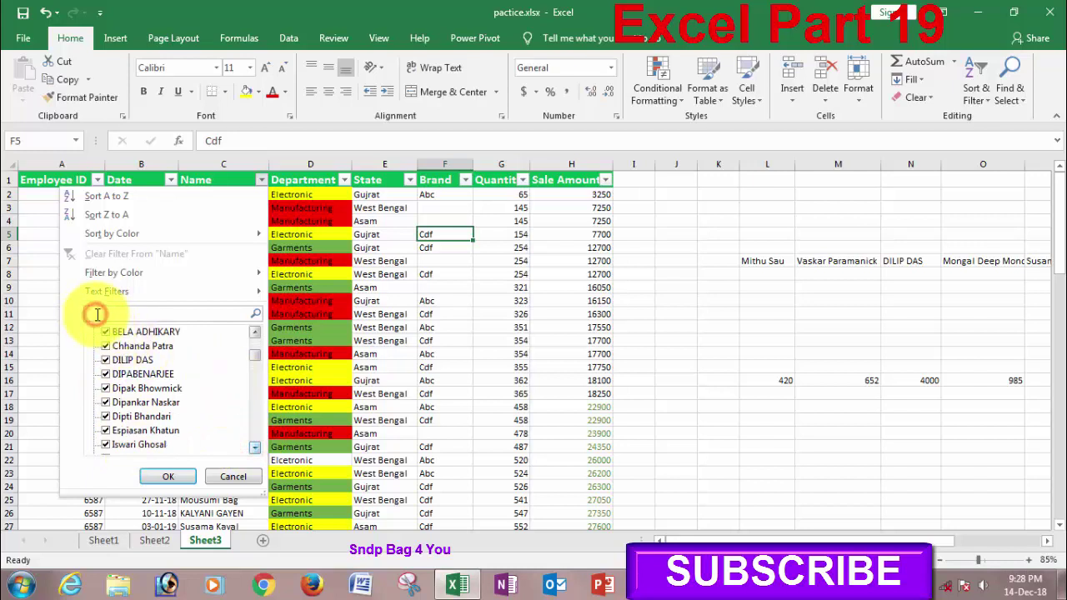
left_click(190, 315)
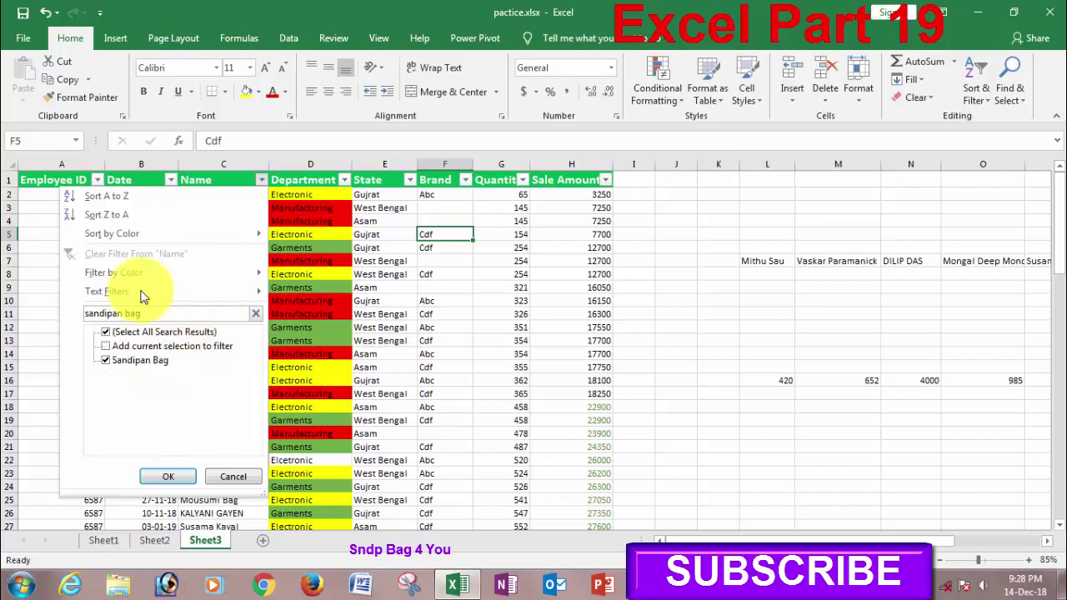
left_click(176, 478)
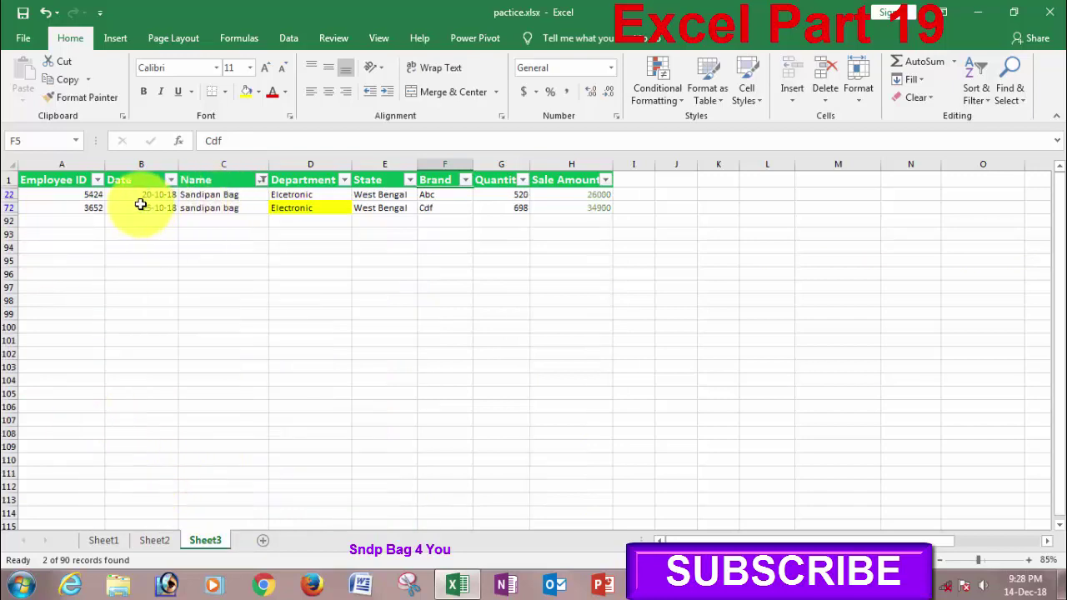
left_click(193, 220)
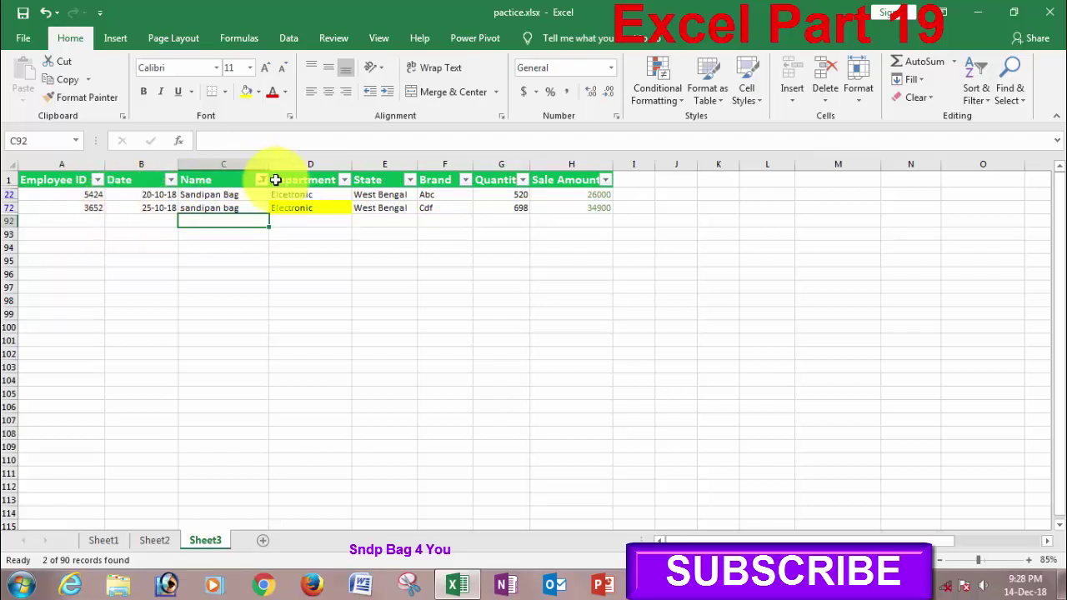
Step: Re-tick Select All in the Name filter so every sales row shows again
left_click(261, 180)
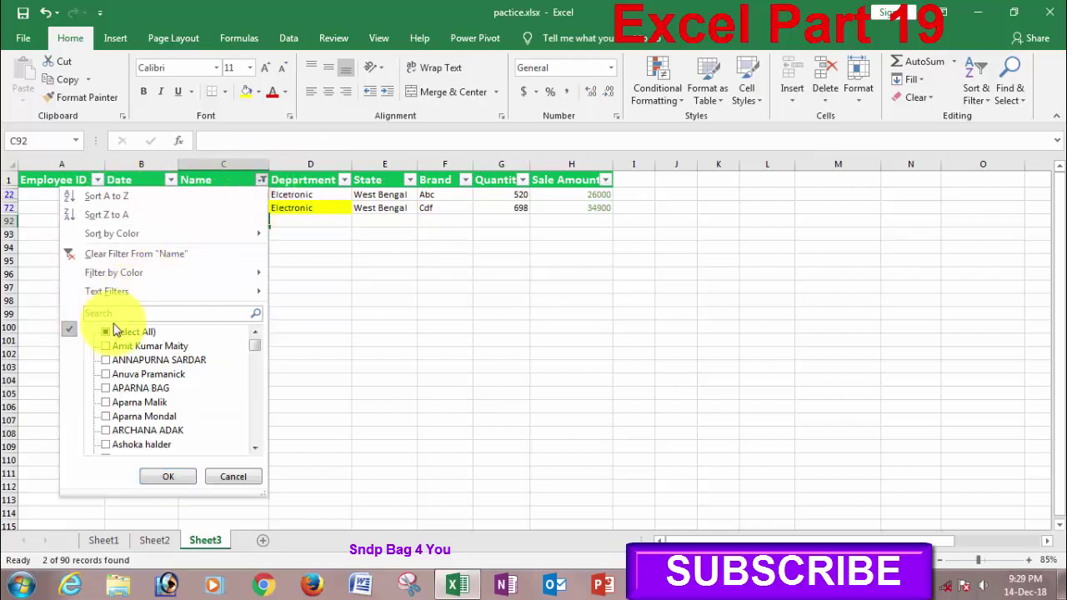
left_click(104, 331)
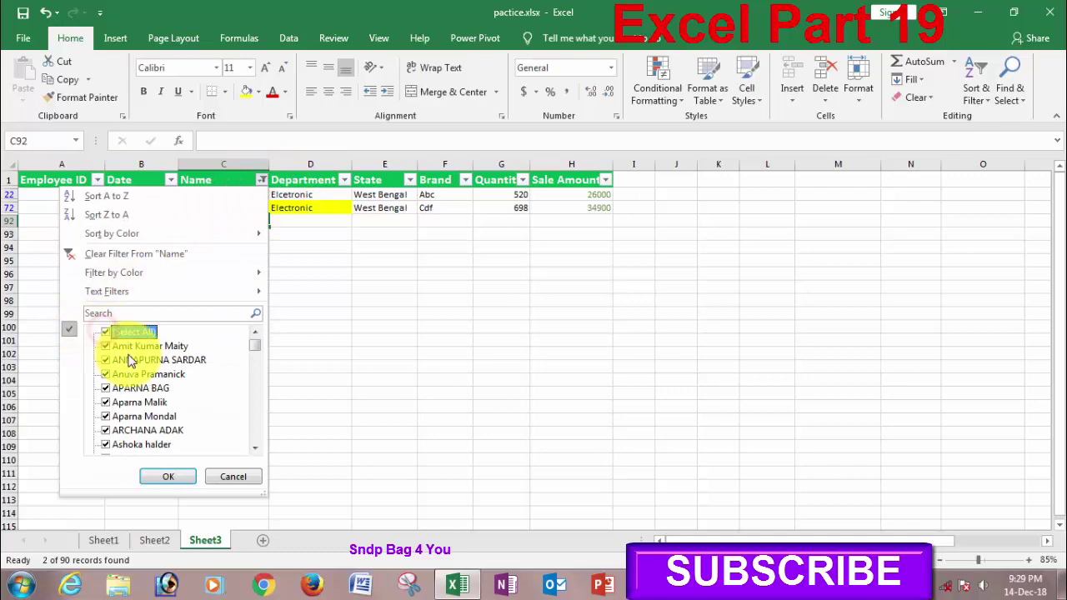
left_click(167, 476)
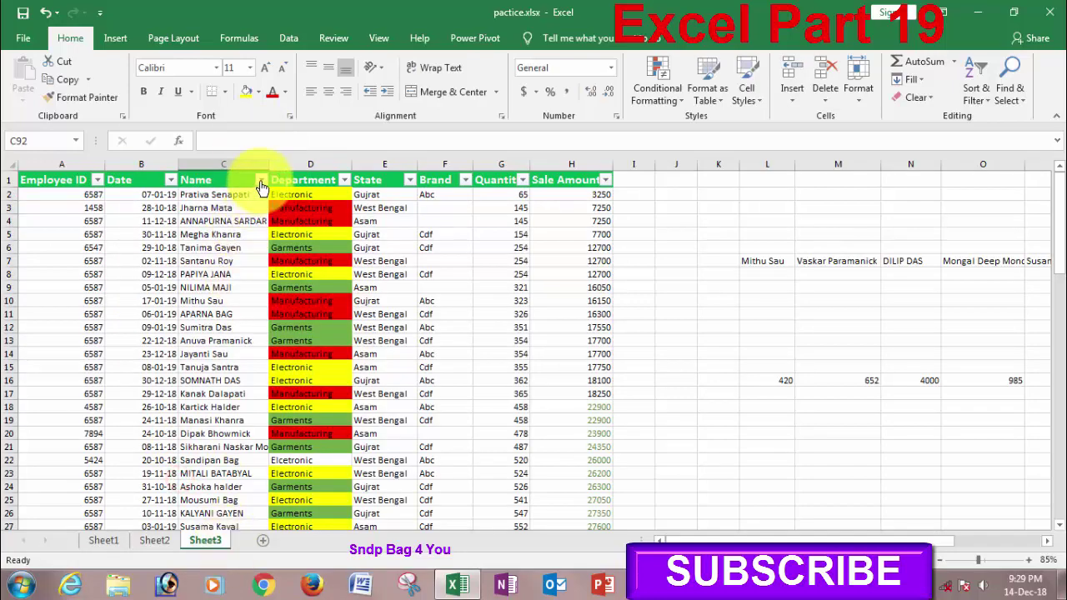
left_click(261, 180)
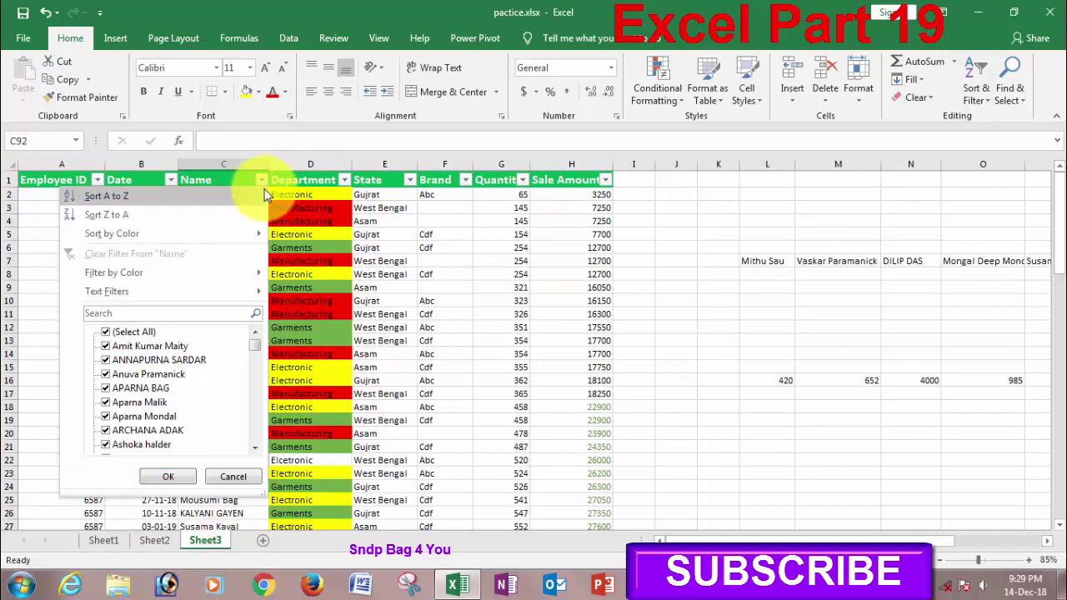
mouse_move(106, 291)
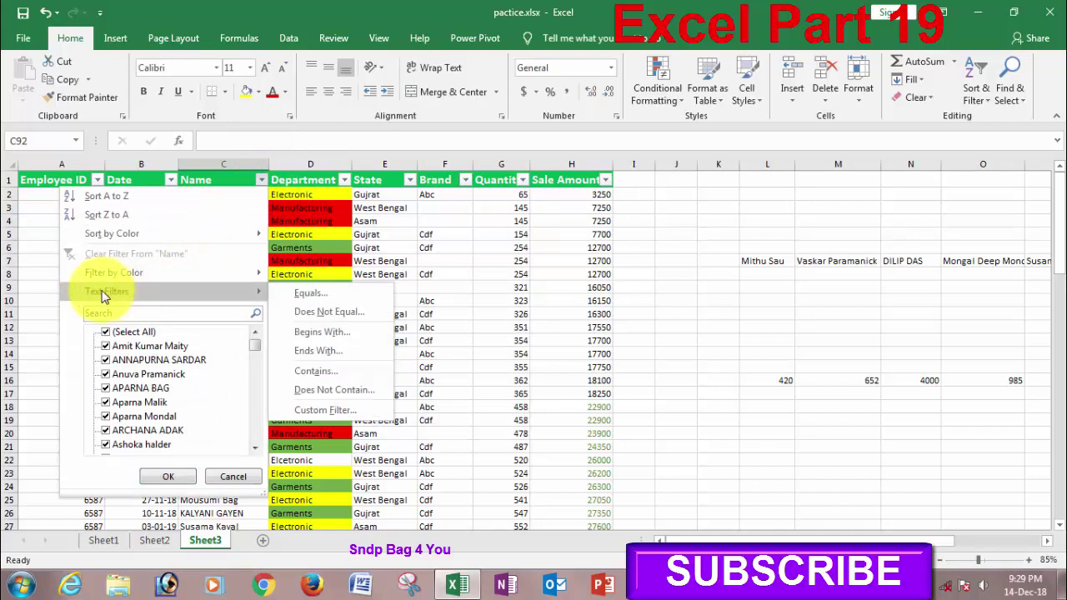
Step: Apply a Name Begins With 'a' text filter, leaving 8 of 90 records
left_click(320, 332)
type("a")
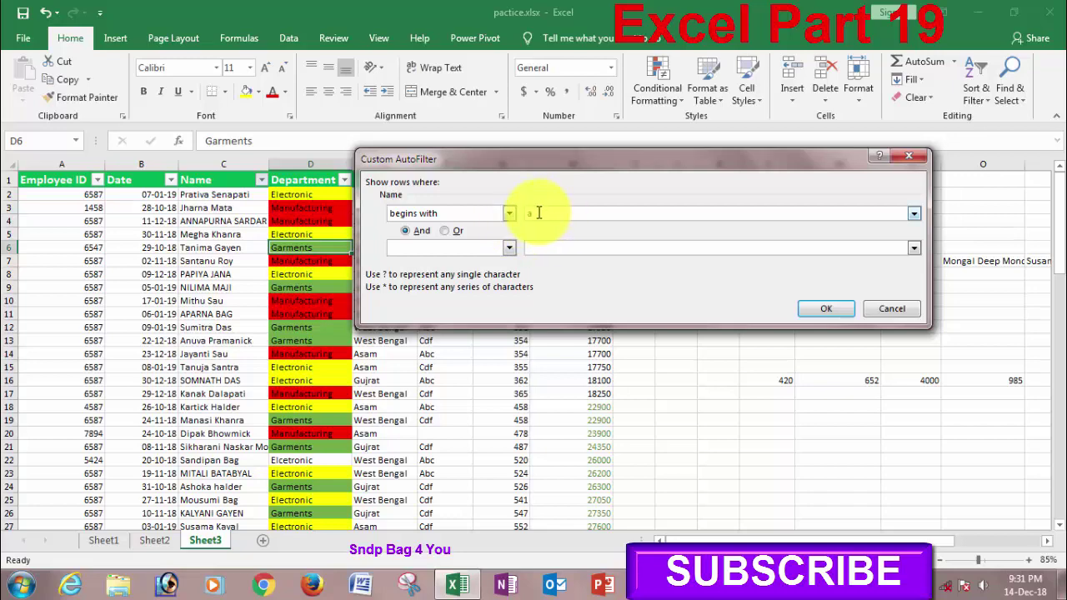
left_click(825, 312)
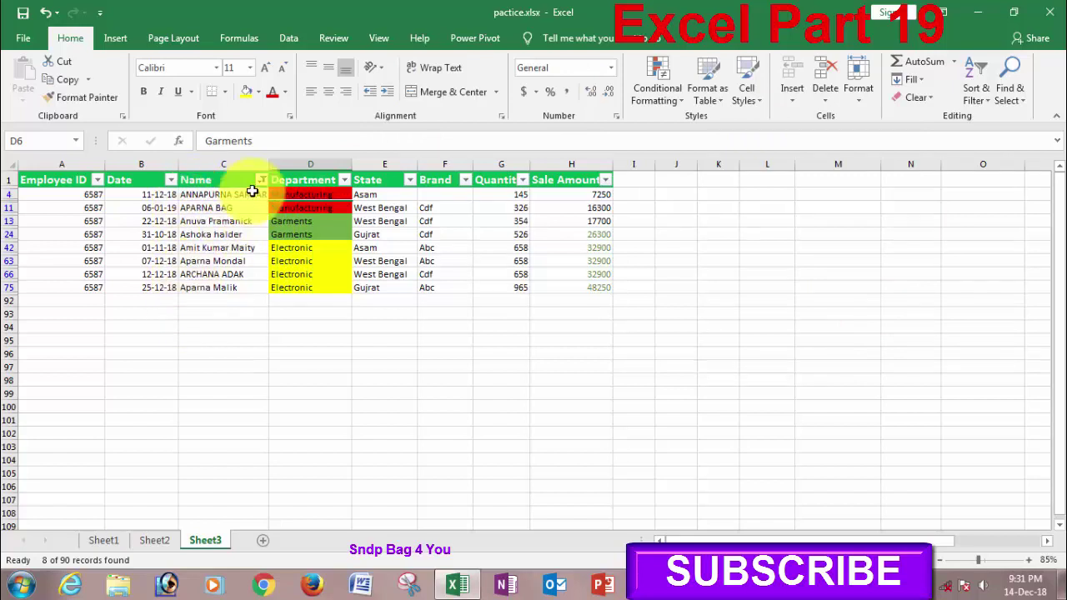
Step: Re-enable filters, filter Name to entries ending with 'r', then switch filtering off entirely
key("ctrl+shift+l")
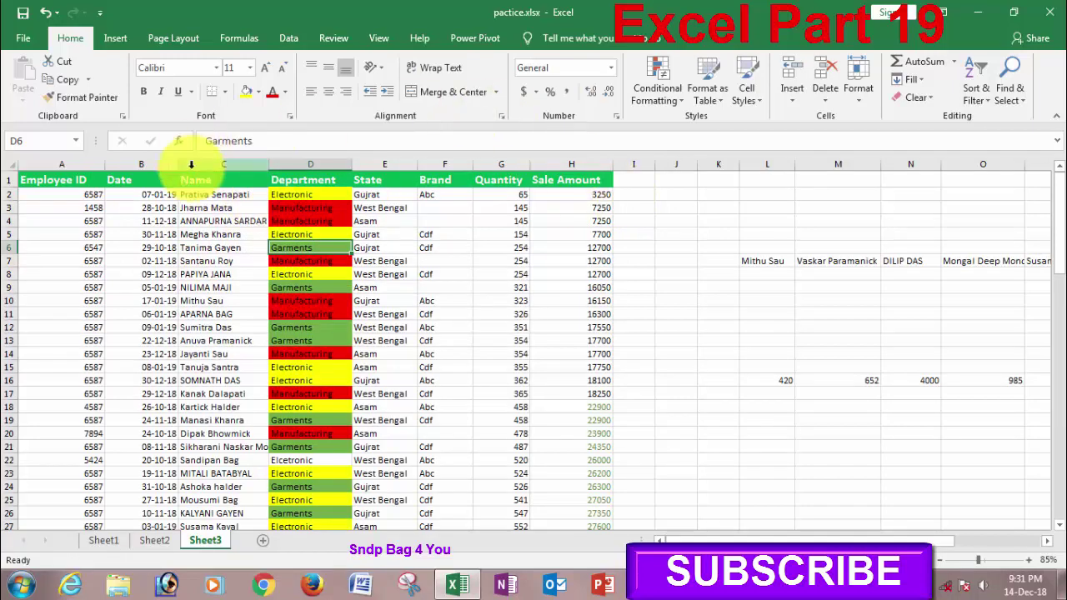
key("ctrl+shift+l")
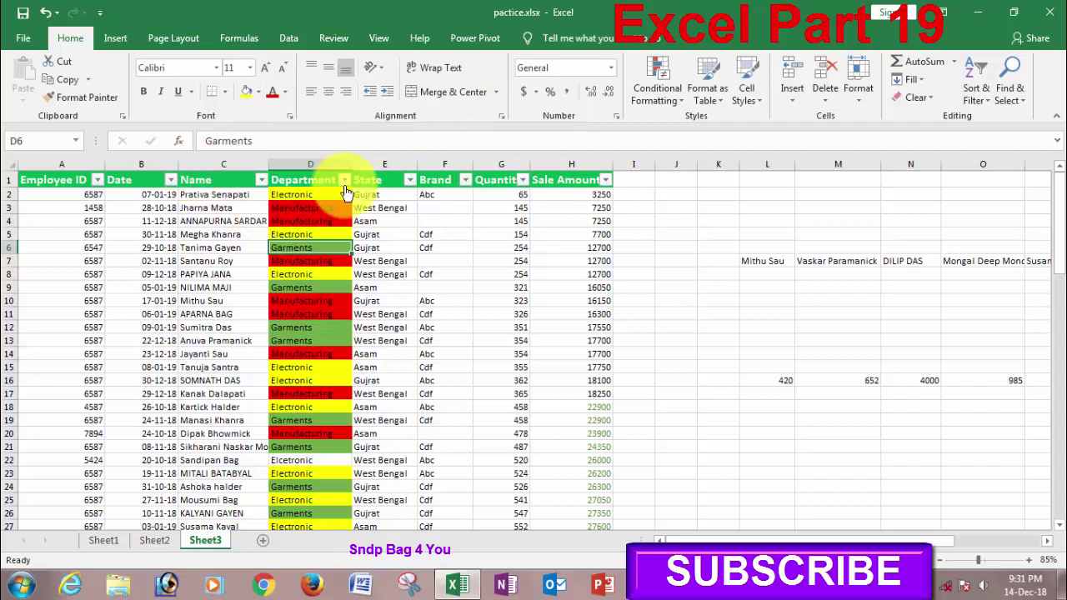
left_click(262, 180)
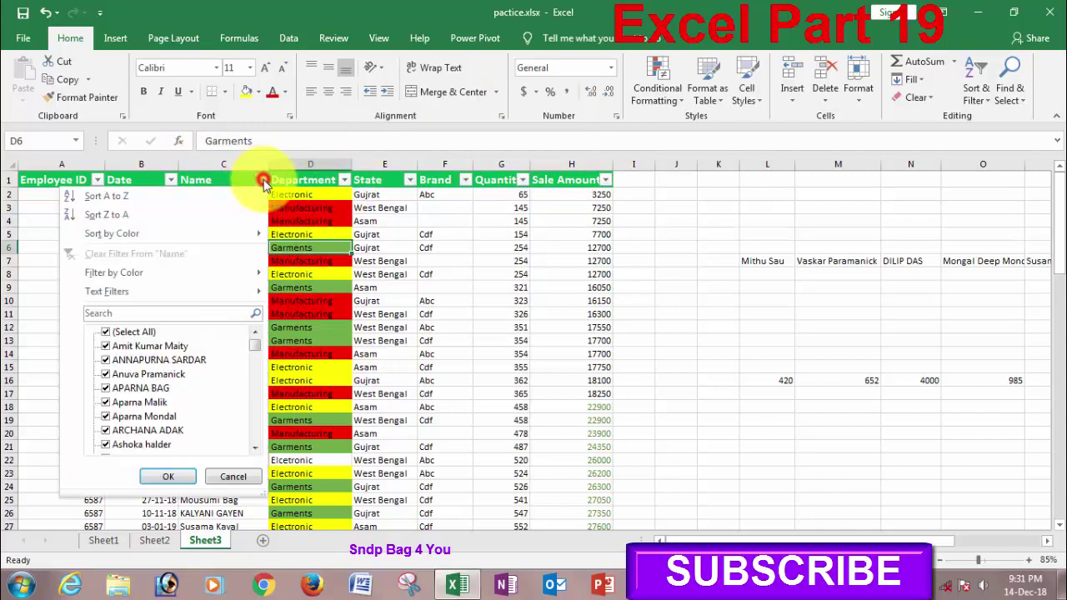
left_click(136, 291)
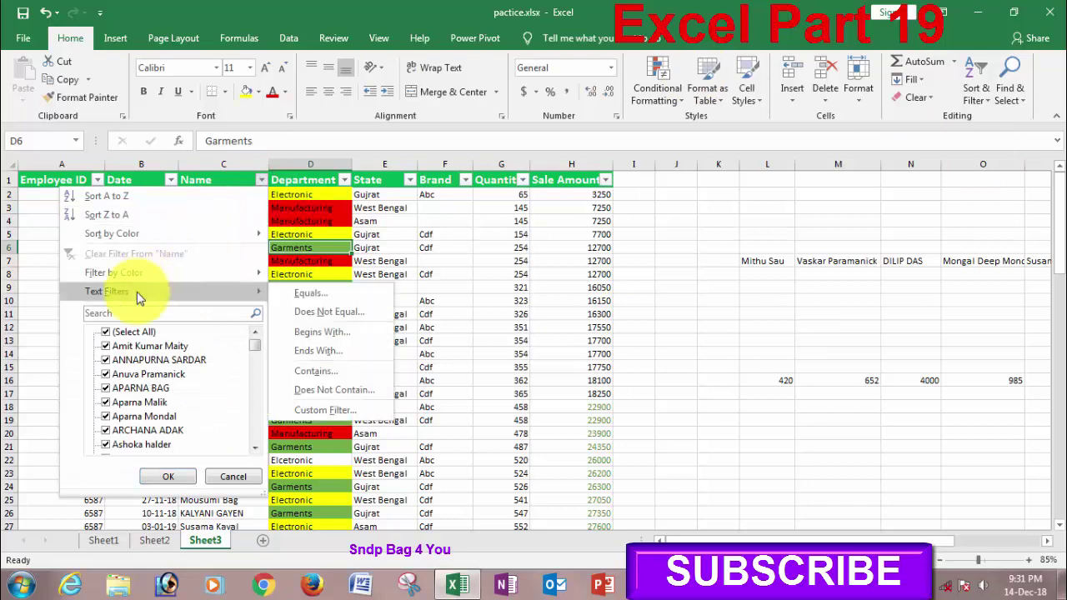
left_click(330, 357)
type("r")
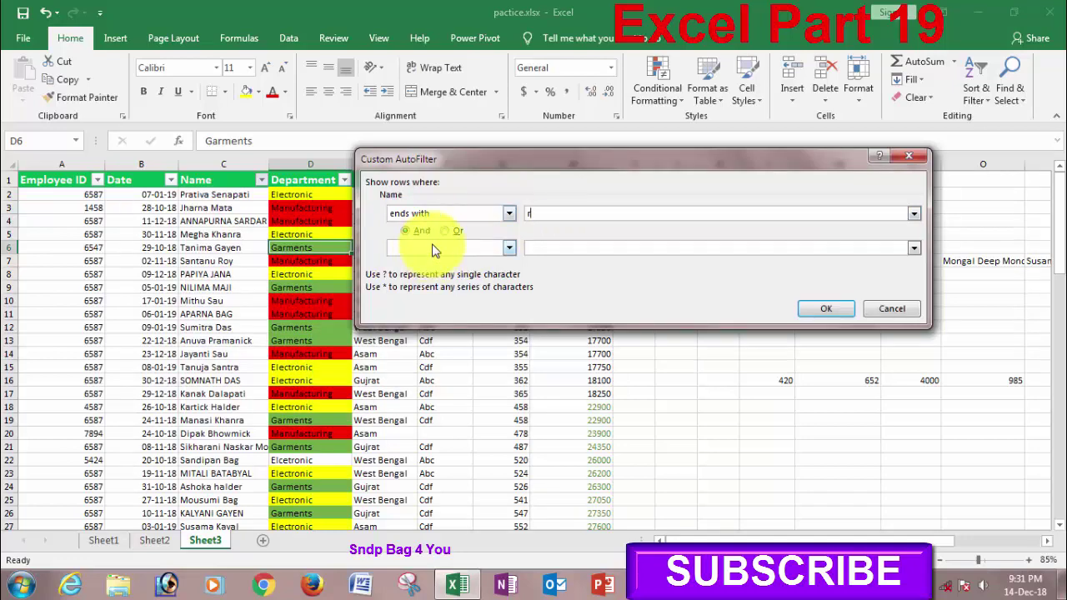
left_click(834, 309)
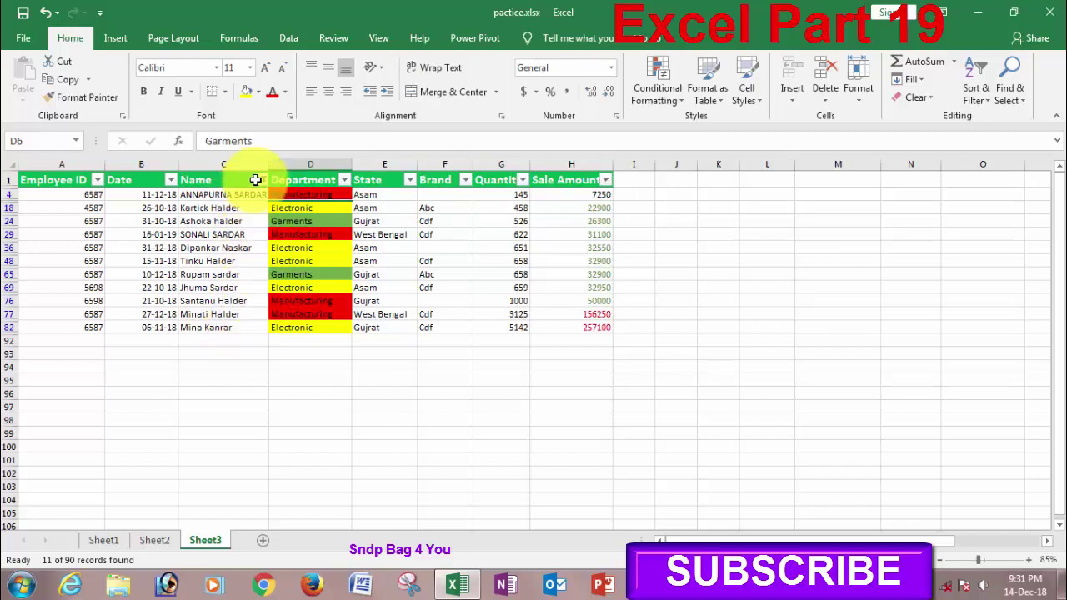
key("ctrl+shift+l")
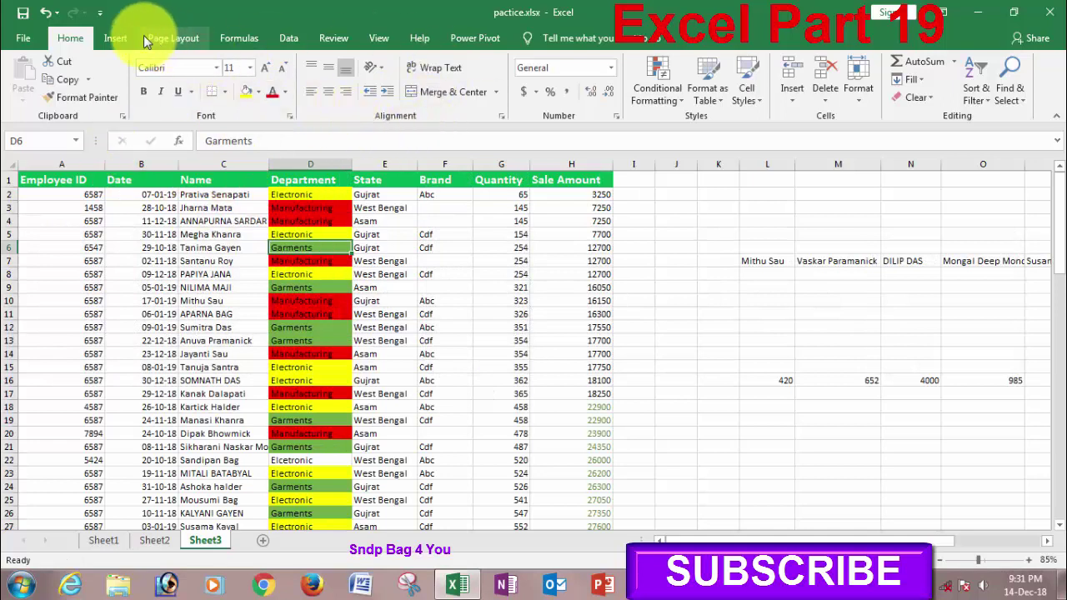
Step: Turn filtering back on via Sort & Filter and preview Sale Amount's Number Filters
left_click(986, 104)
left_click(990, 178)
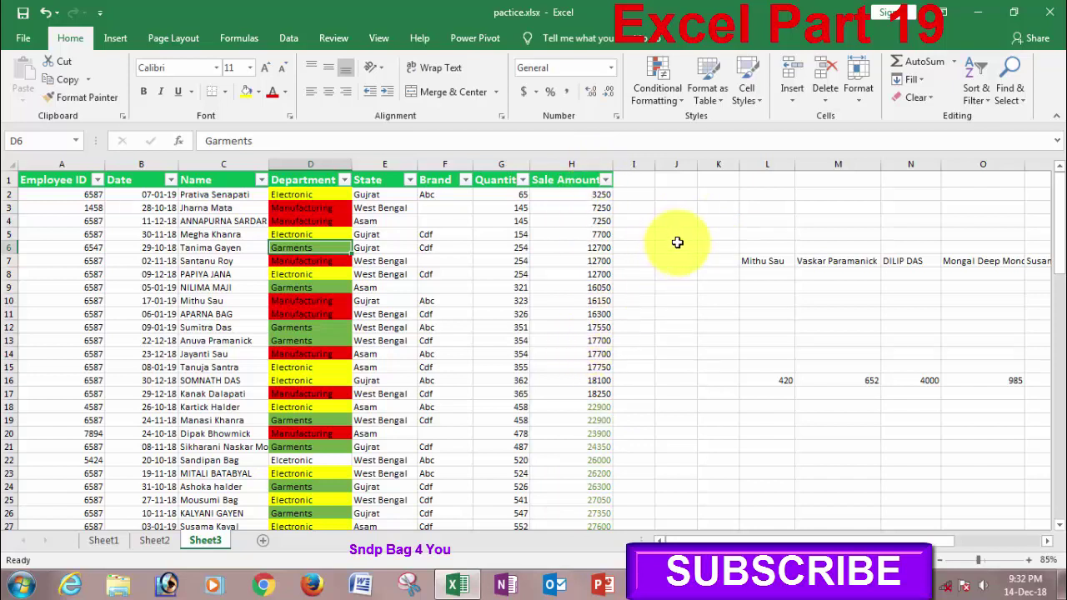
left_click(605, 180)
mouse_move(459, 291)
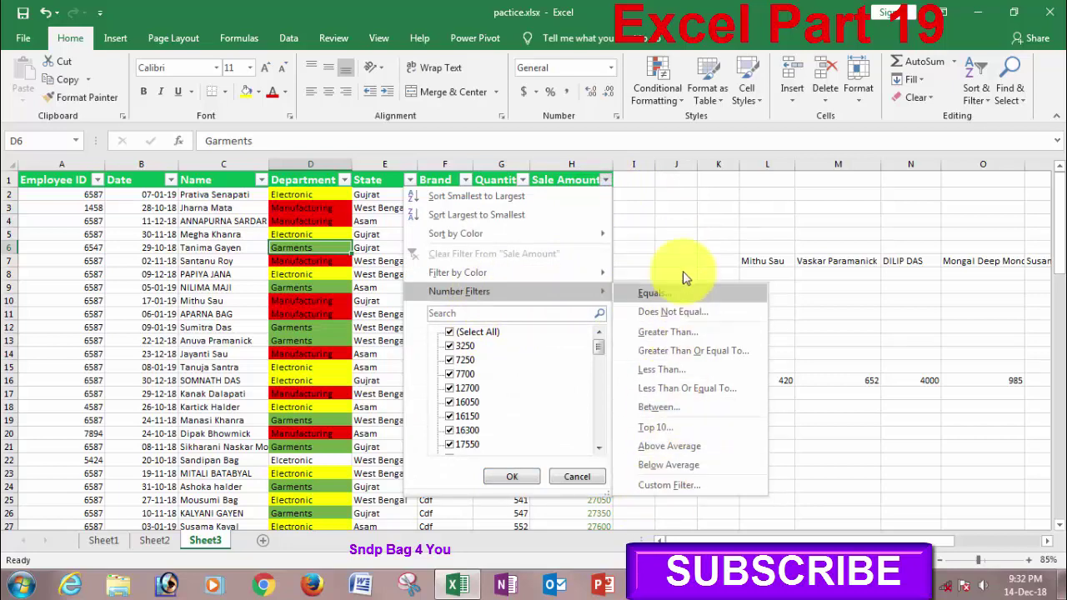
left_click(672, 242)
left_click(676, 246)
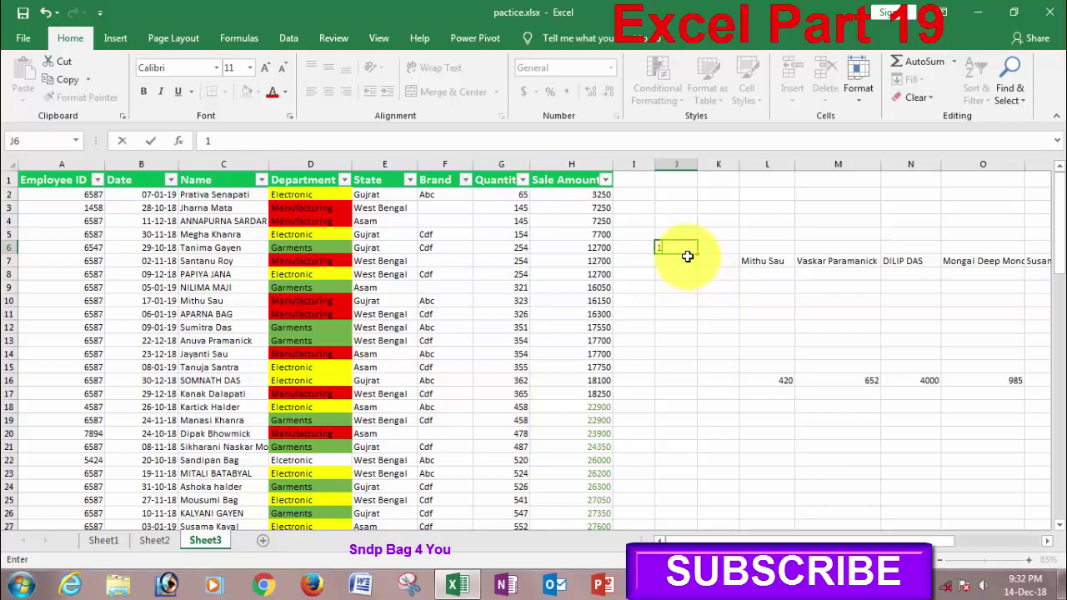
Step: Enter 1 in J6 and fill a column series with step 1 and stop value 100
type("1")
left_click(911, 79)
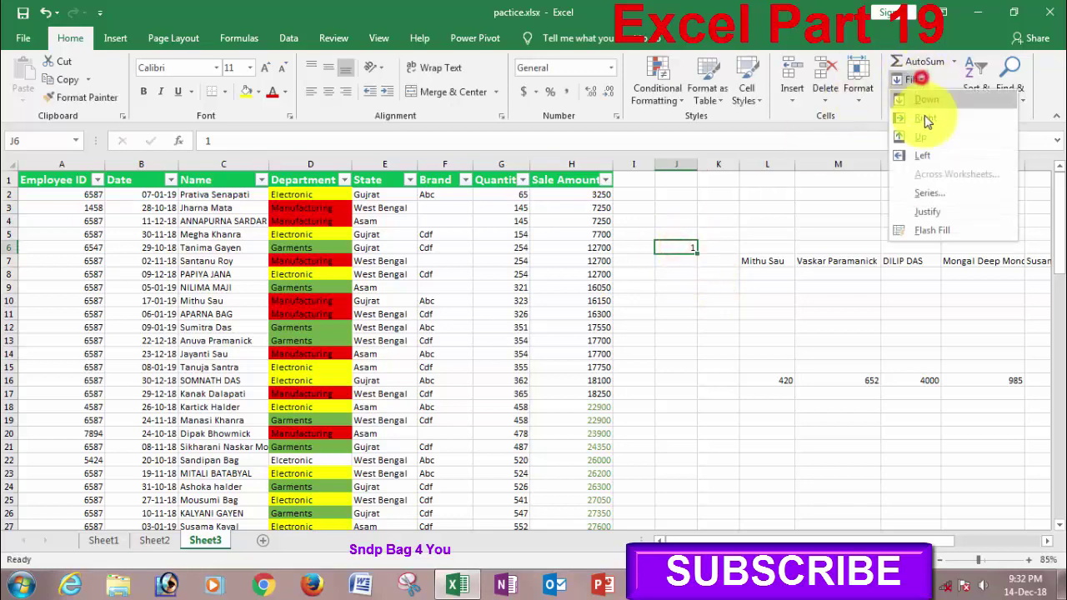
left_click(936, 198)
type("100")
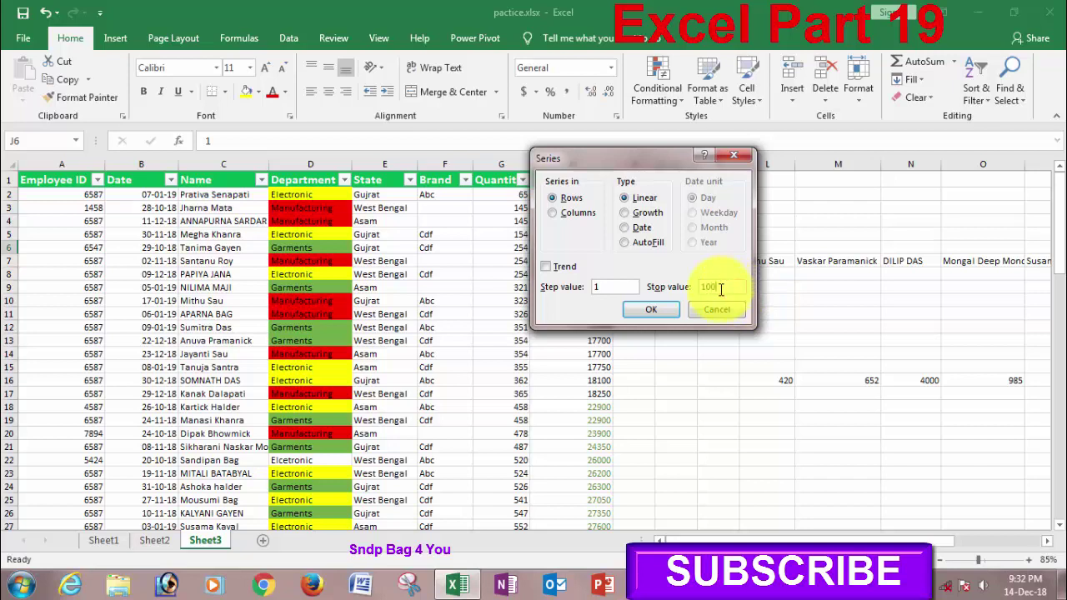
left_click(558, 214)
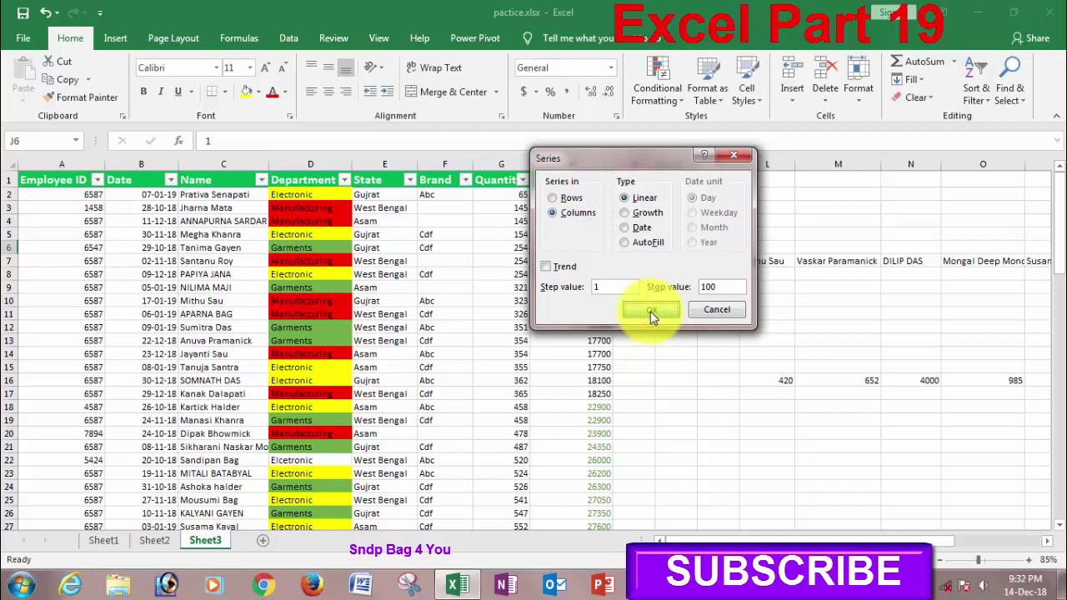
left_click(650, 311)
scroll(755, 317, "down", 5)
mouse_move(1057, 222)
left_mouse_down()
mouse_move(1054, 241)
mouse_move(1056, 192)
left_mouse_up()
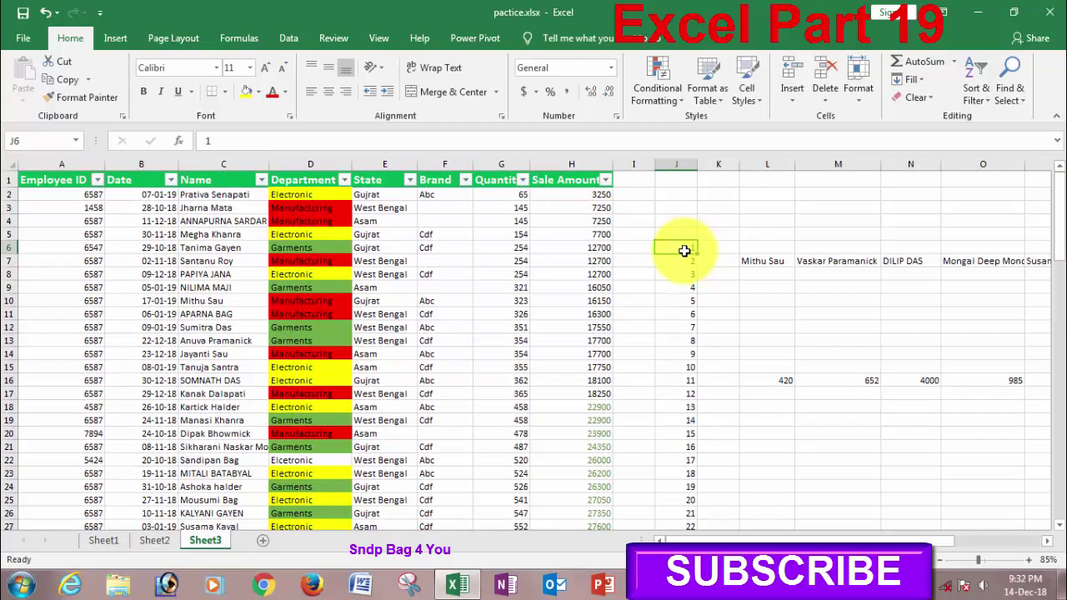
Step: Enter the heading 'no' in J5 above the number series
left_click(679, 233)
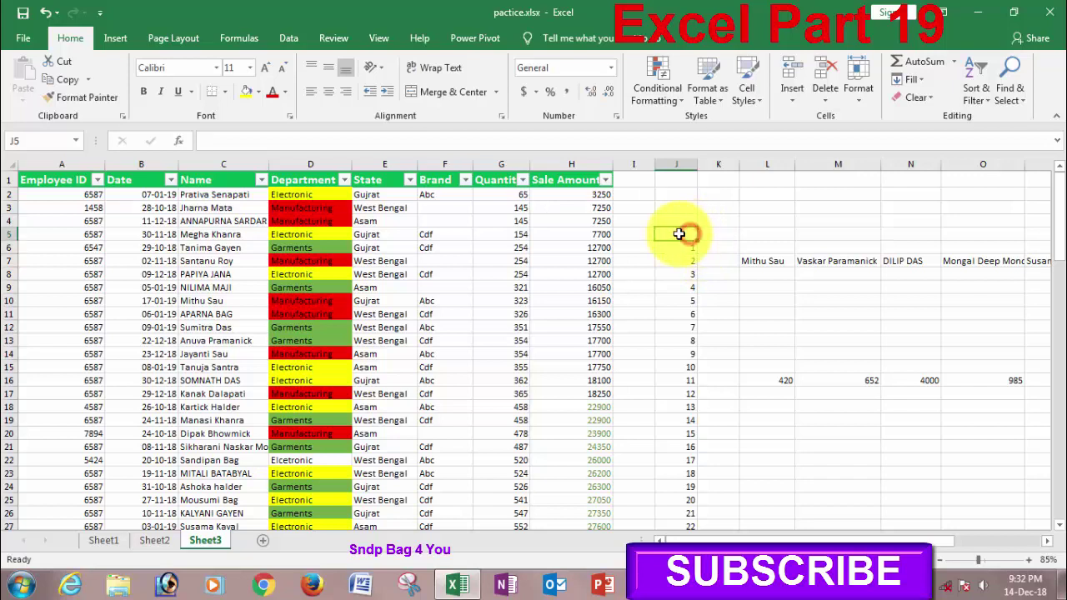
type("no")
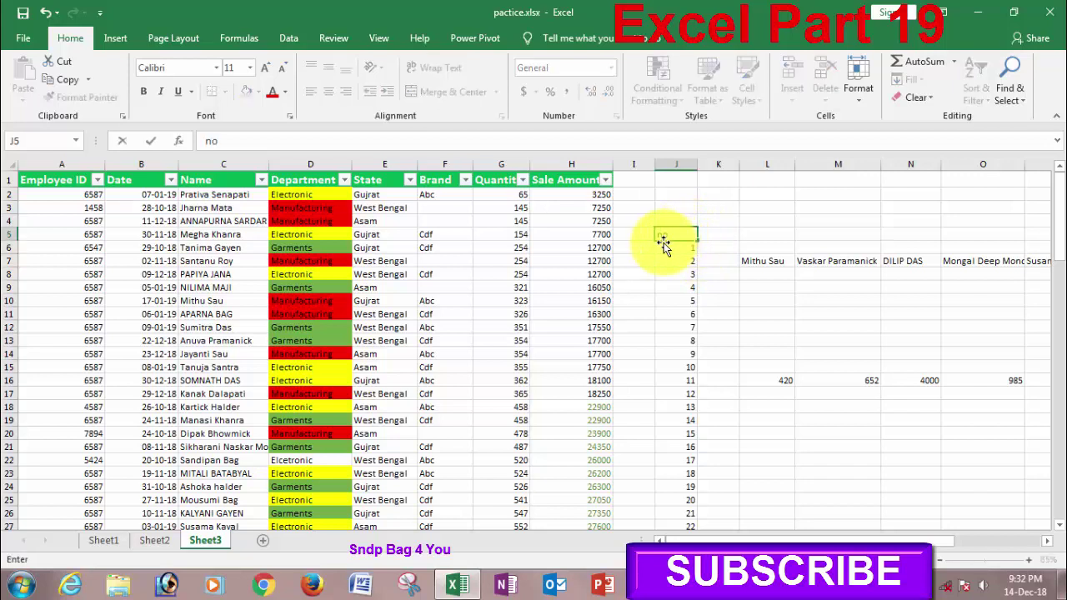
left_click(705, 269)
left_click(676, 225)
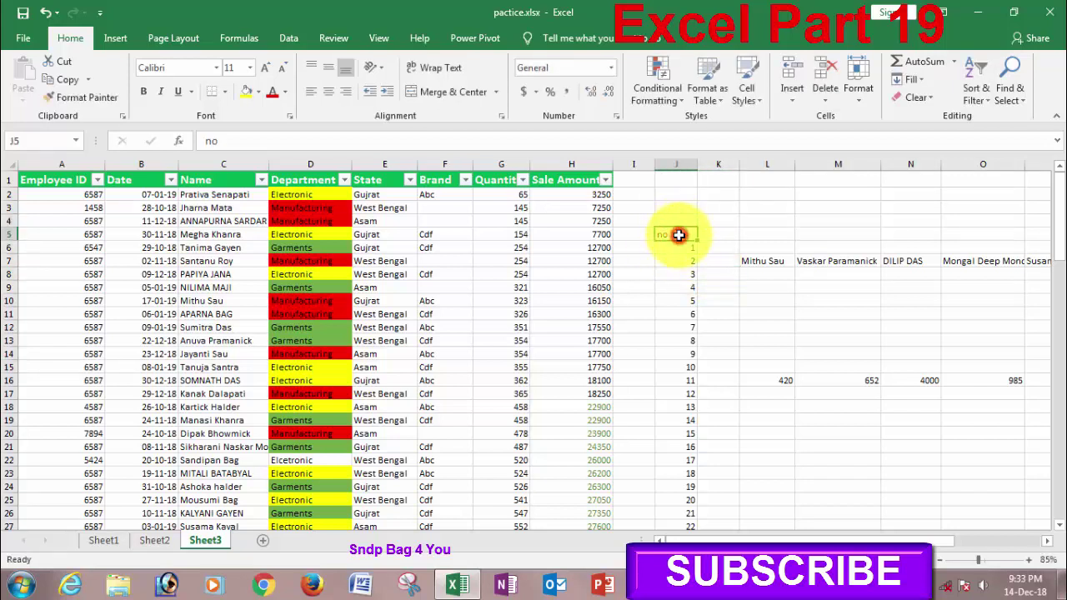
Step: Move filtering off the sales table onto the 'no' column and open its filter dropdown
left_click(482, 202)
key("ctrl+shift+l")
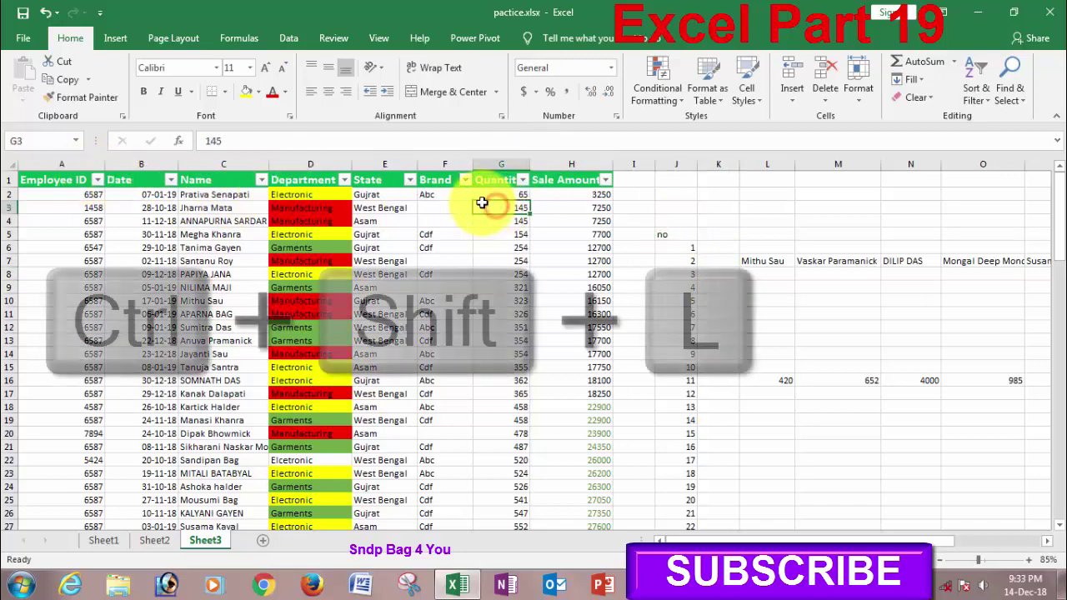
key("ctrl+shift+l")
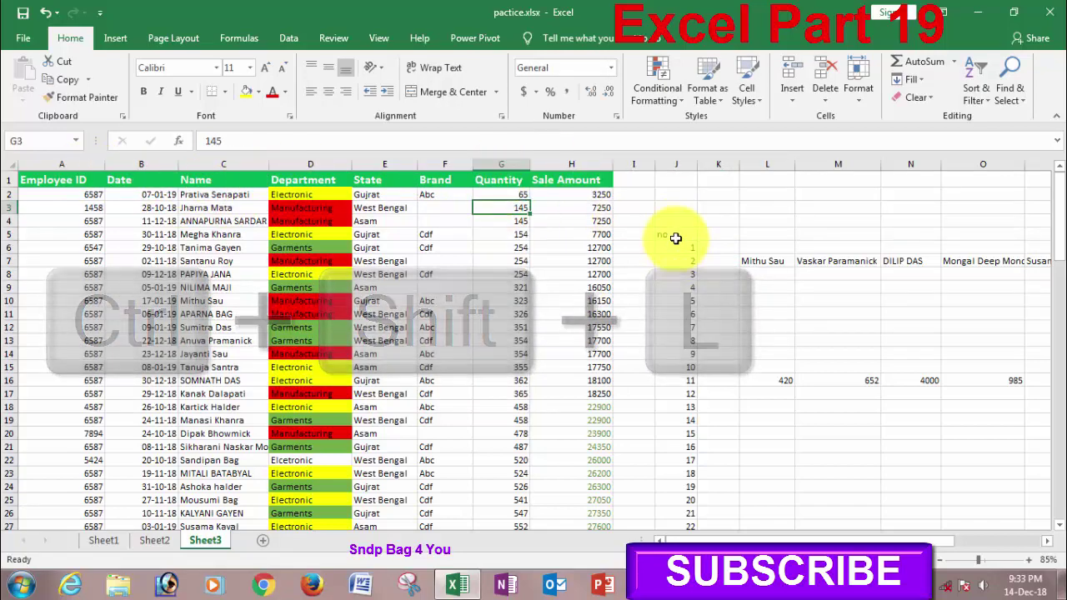
left_click(675, 236)
key("ctrl+shift+l")
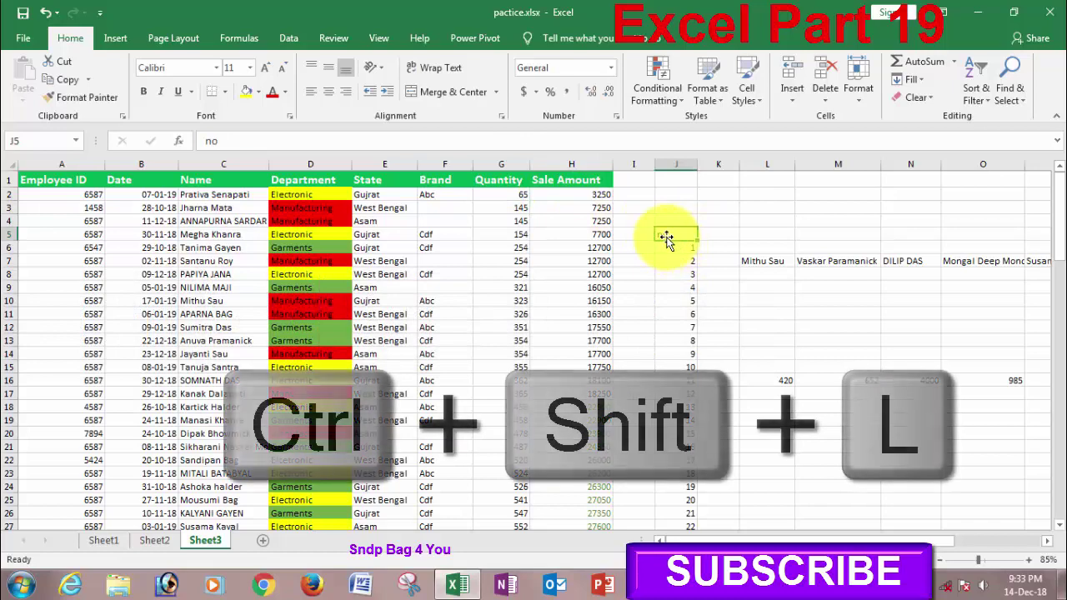
key("ctrl+shift+l")
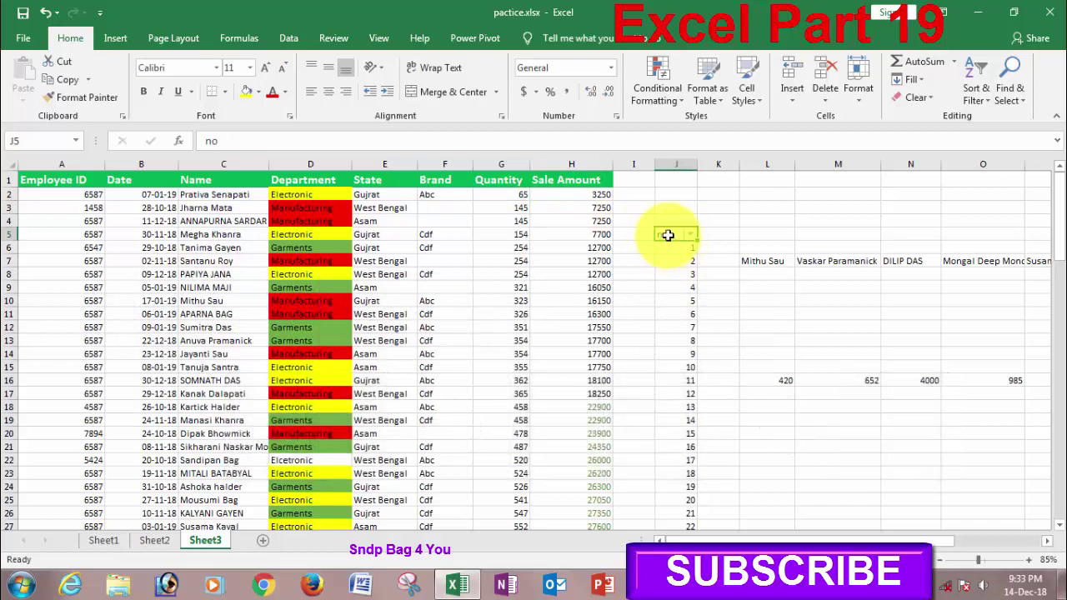
key("ctrl+shift+l")
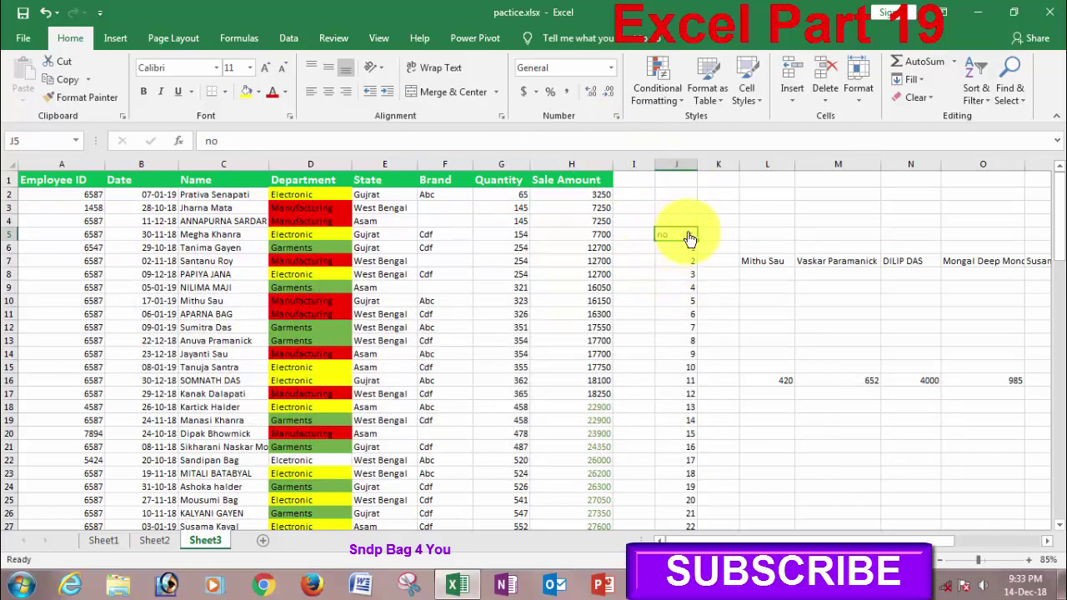
left_click(691, 235)
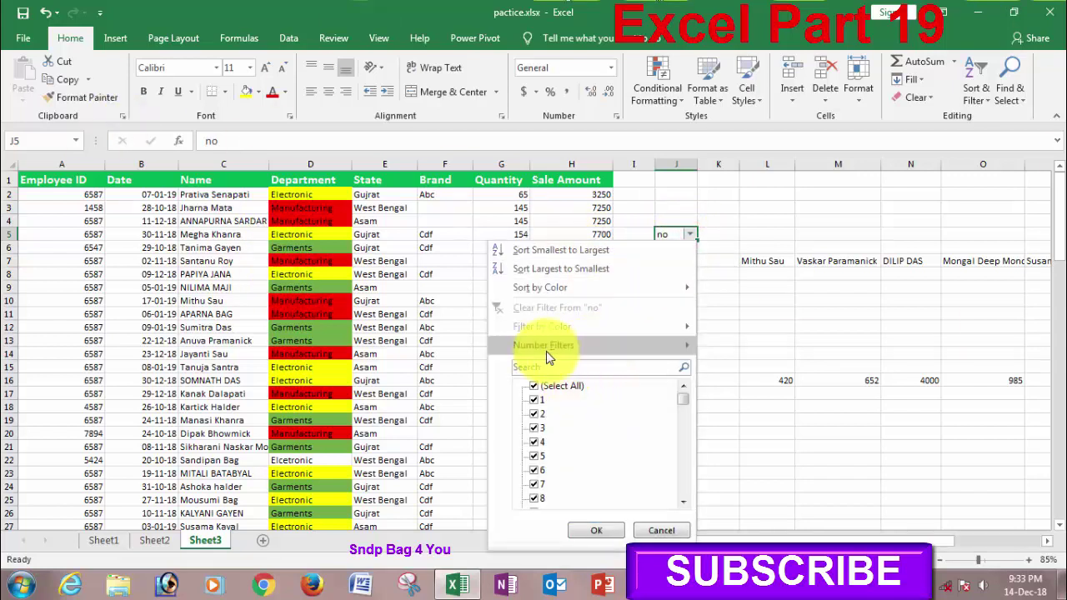
mouse_move(544, 345)
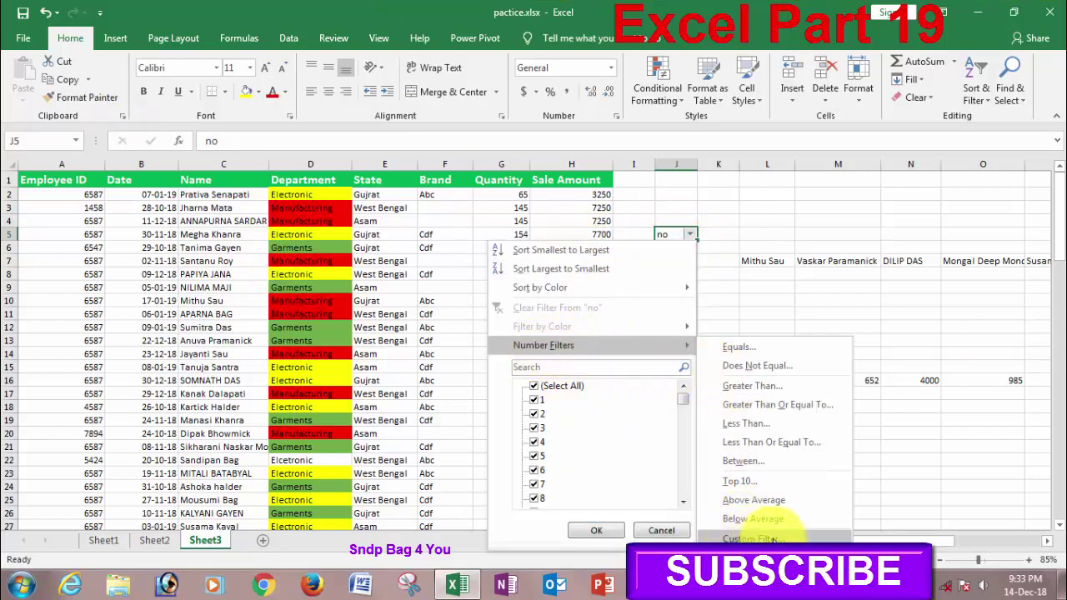
Step: Filter the no column with an Equals condition of 50, leaving 1 of 100 records
left_click(751, 350)
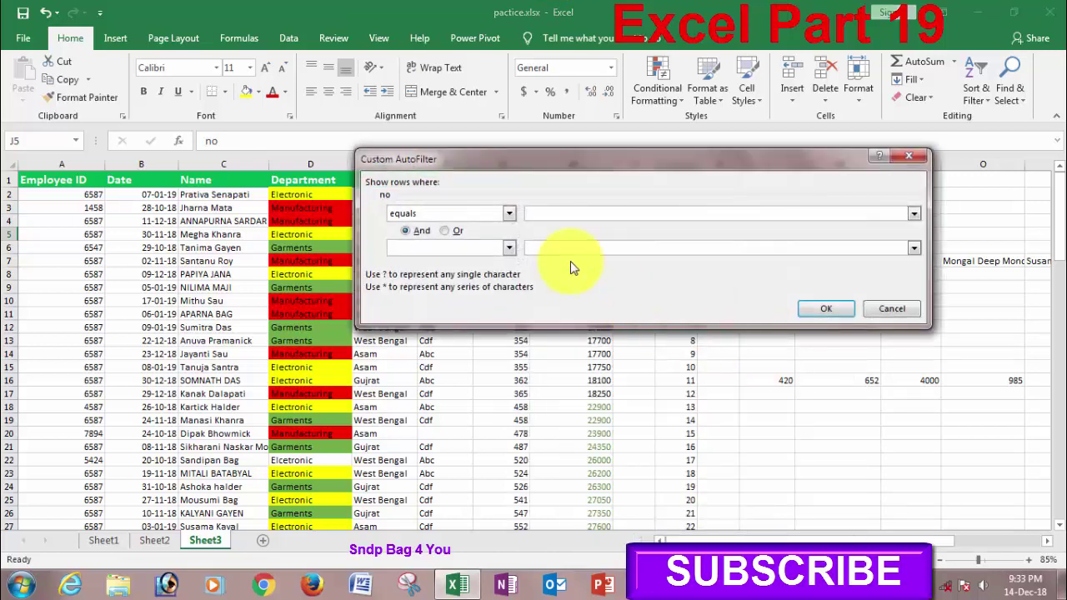
left_click_drag(597, 159, 480, 86)
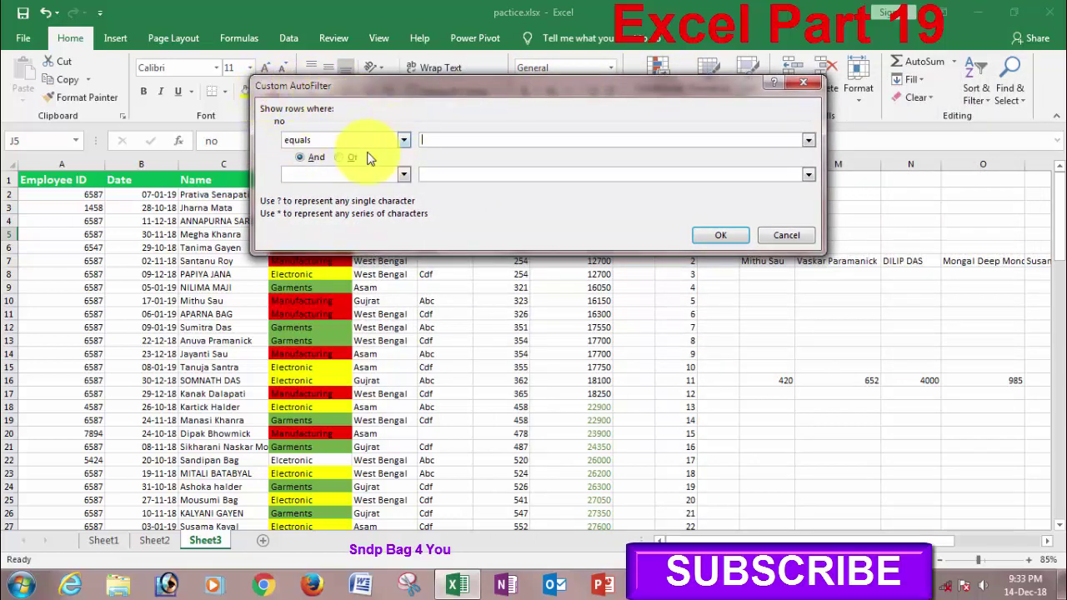
left_click(431, 139)
type("50")
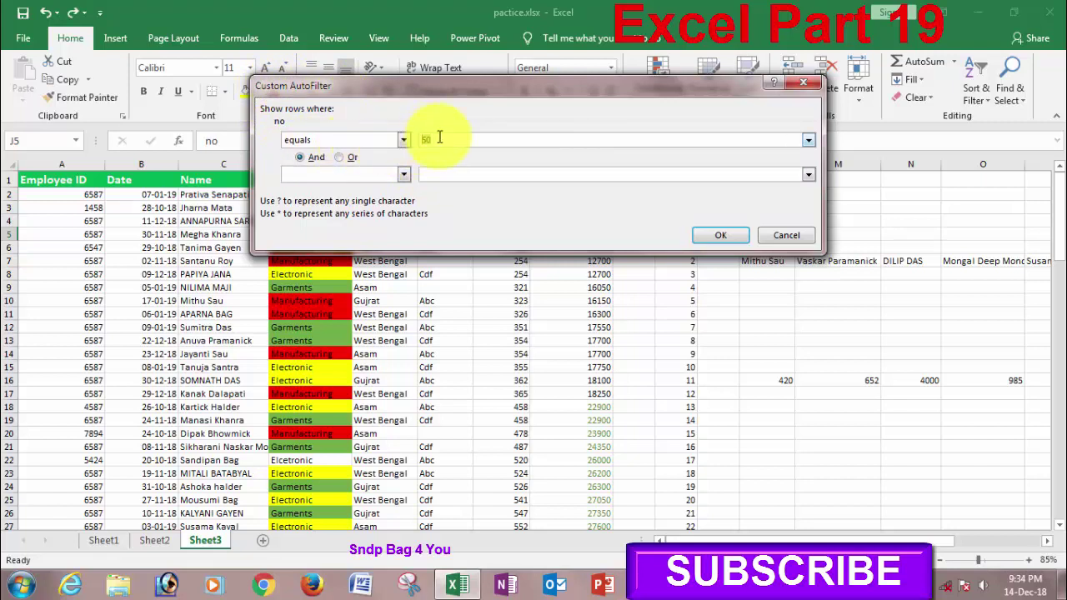
left_click(432, 139)
left_click(436, 140)
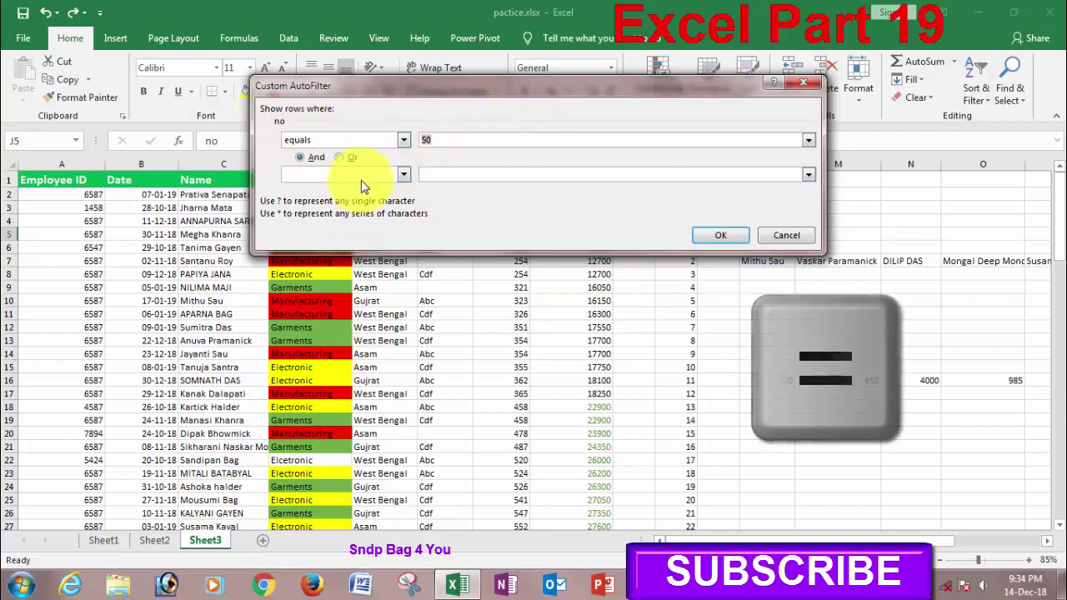
left_click(717, 233)
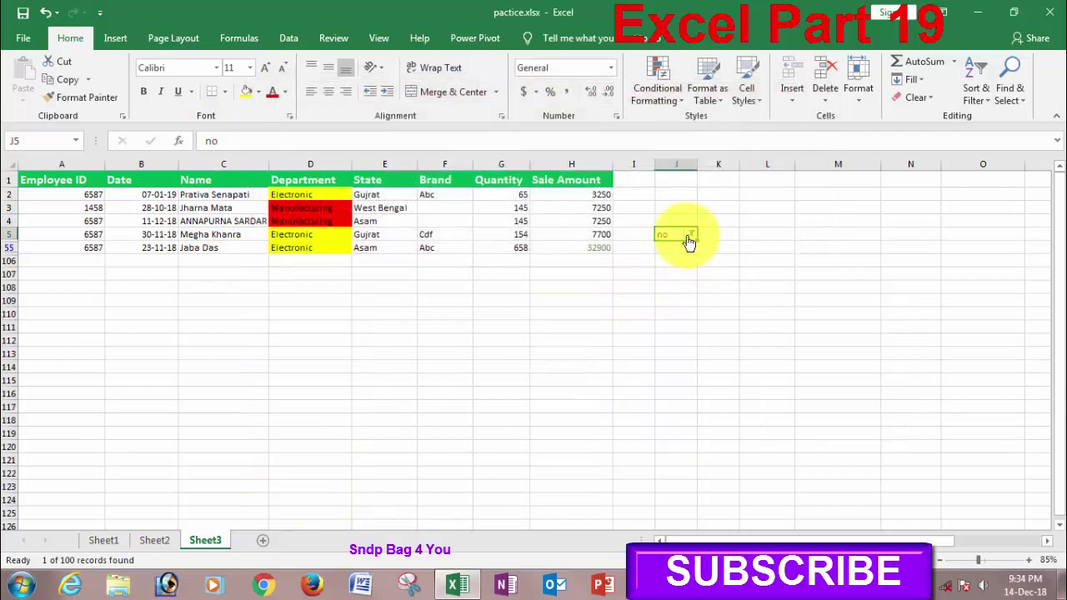
Step: Re-tick (Select All) in the no column filter so every row shows again
left_click(690, 236)
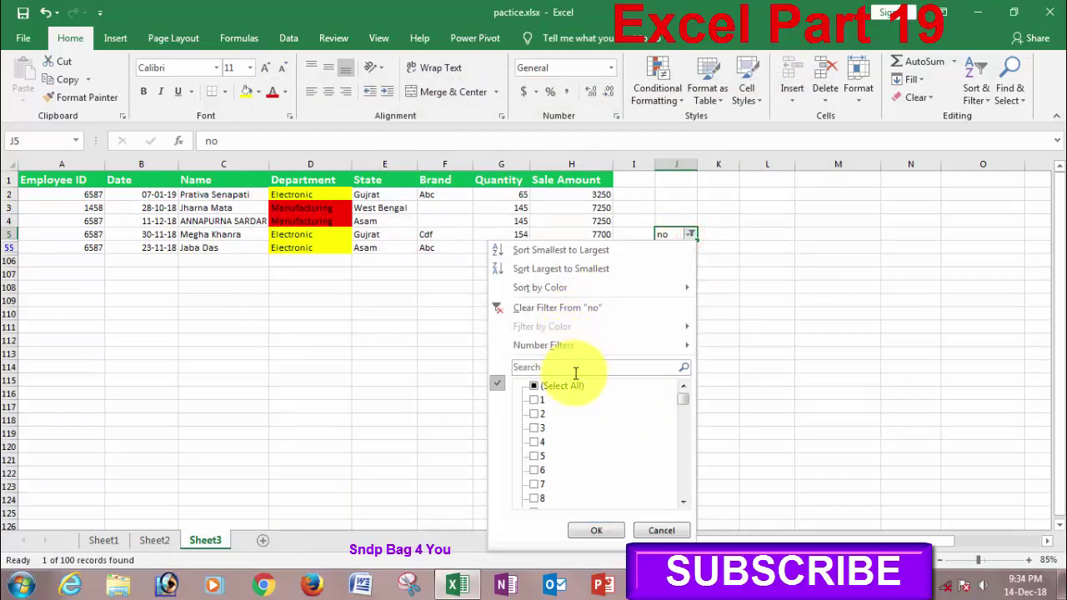
left_click(542, 390)
left_click(596, 530)
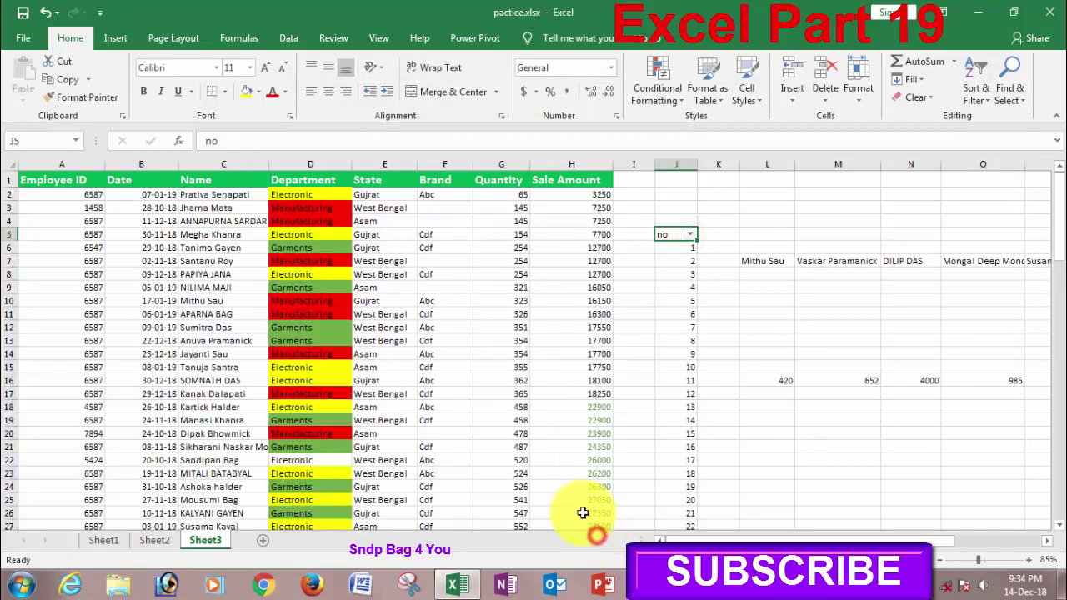
left_click(691, 235)
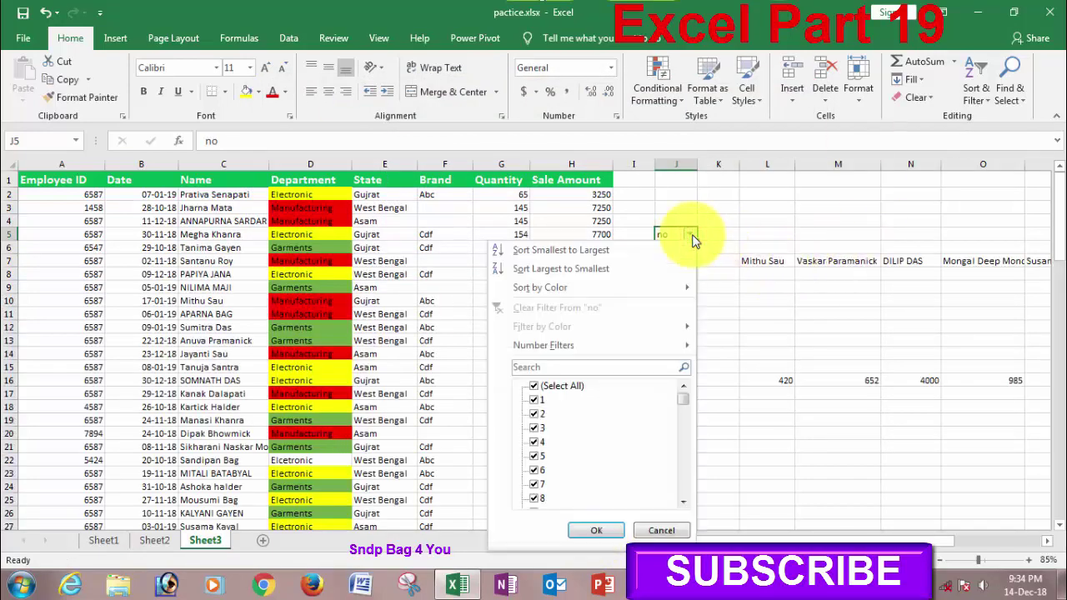
mouse_move(543, 345)
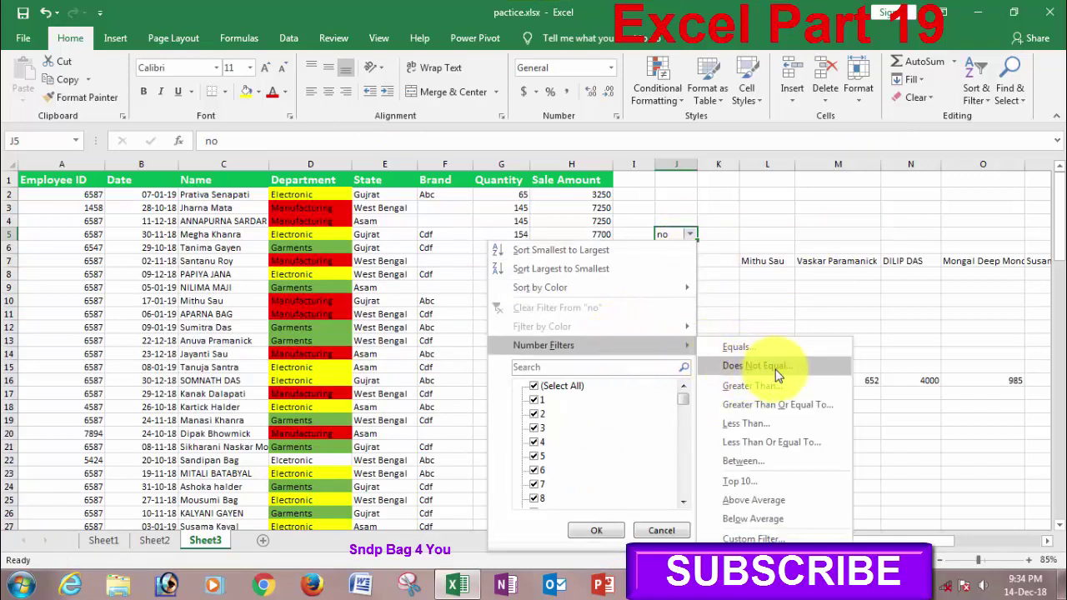
Step: Apply a Greater Than filter to the no column, leaving records 61 through 100 (40 of 100)
left_click(767, 390)
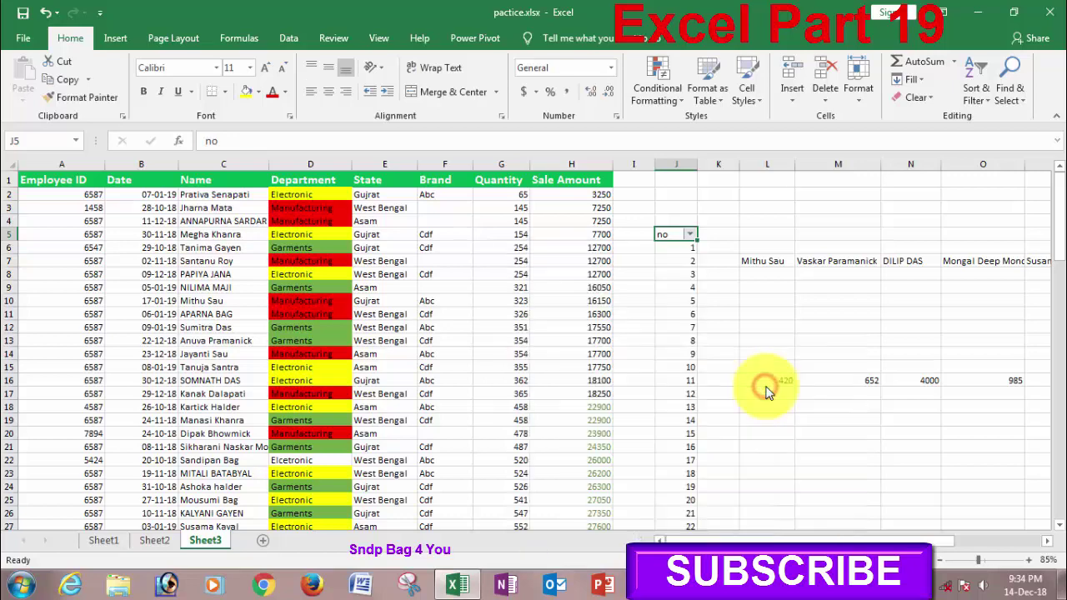
left_click_drag(488, 95, 661, 100)
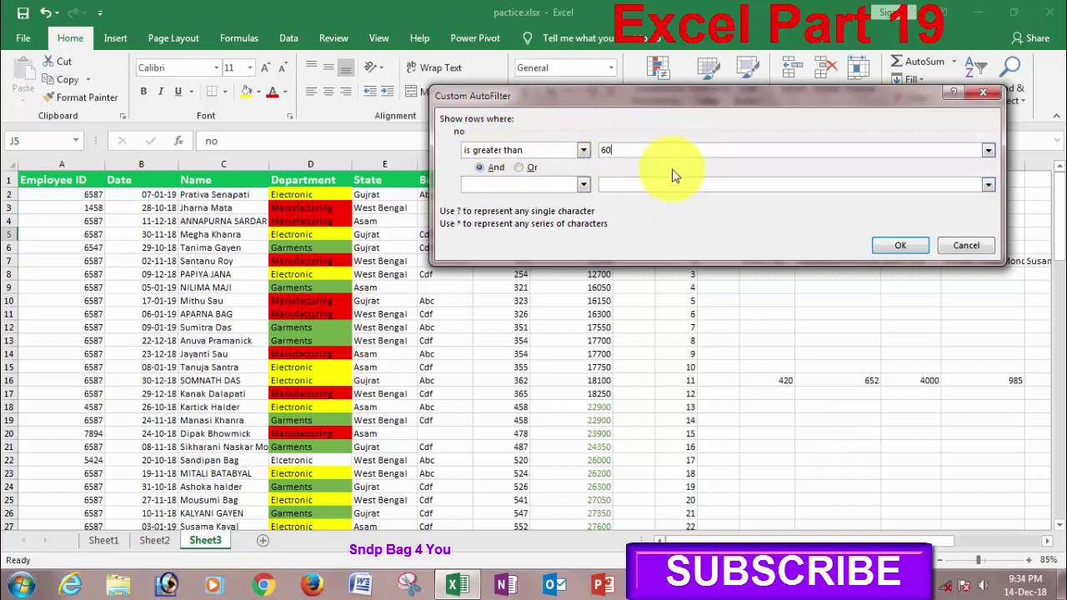
key("BackSpace")
key("BackSpace")
type("50")
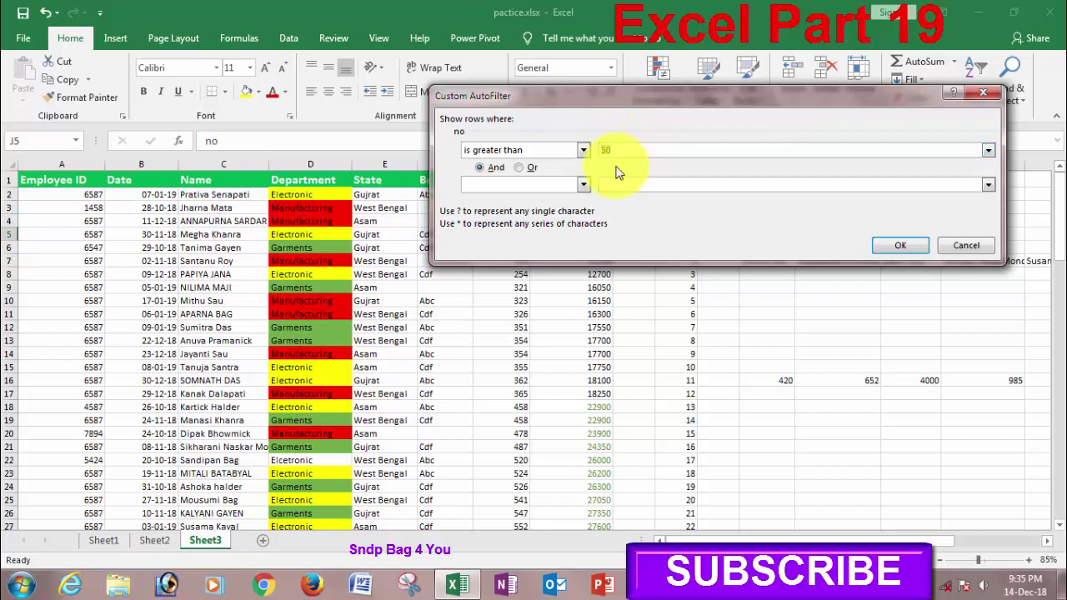
left_click(901, 245)
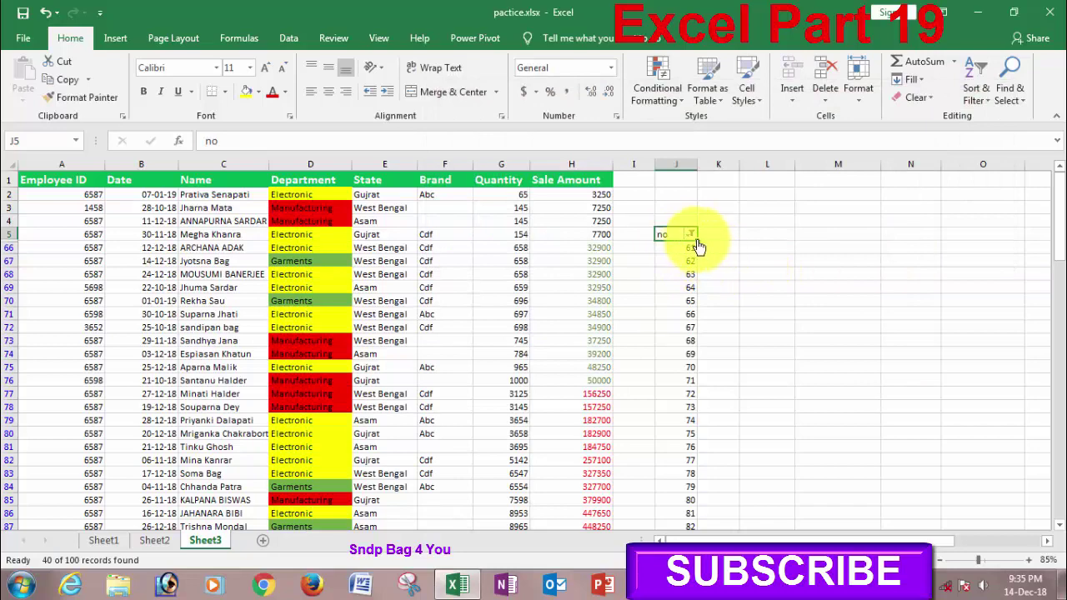
left_click(1061, 250)
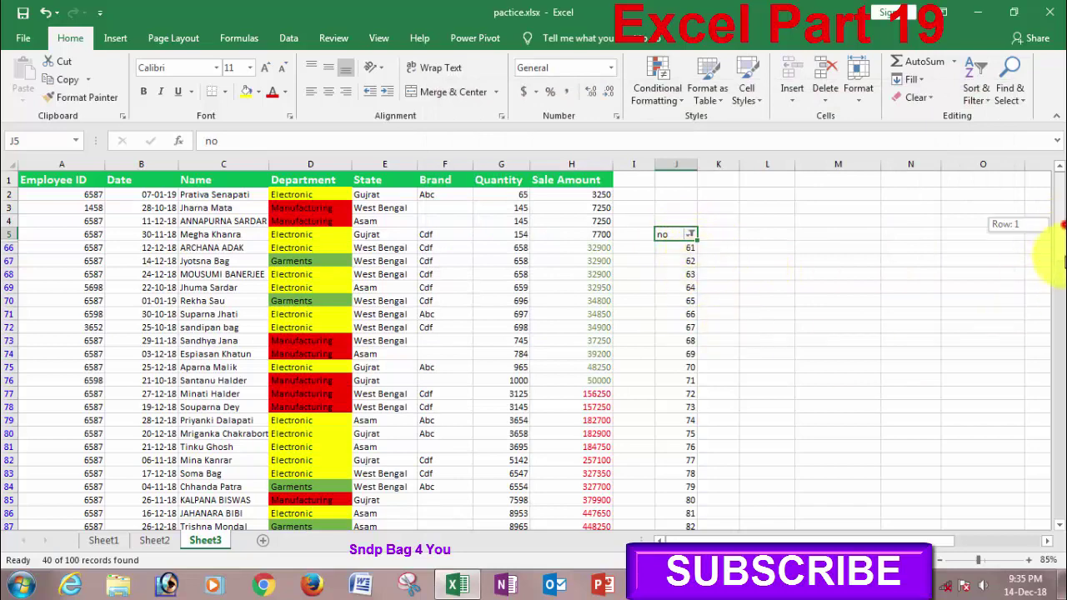
mouse_move(1060, 250)
left_mouse_down()
mouse_move(1057, 523)
mouse_move(1057, 200)
left_mouse_up()
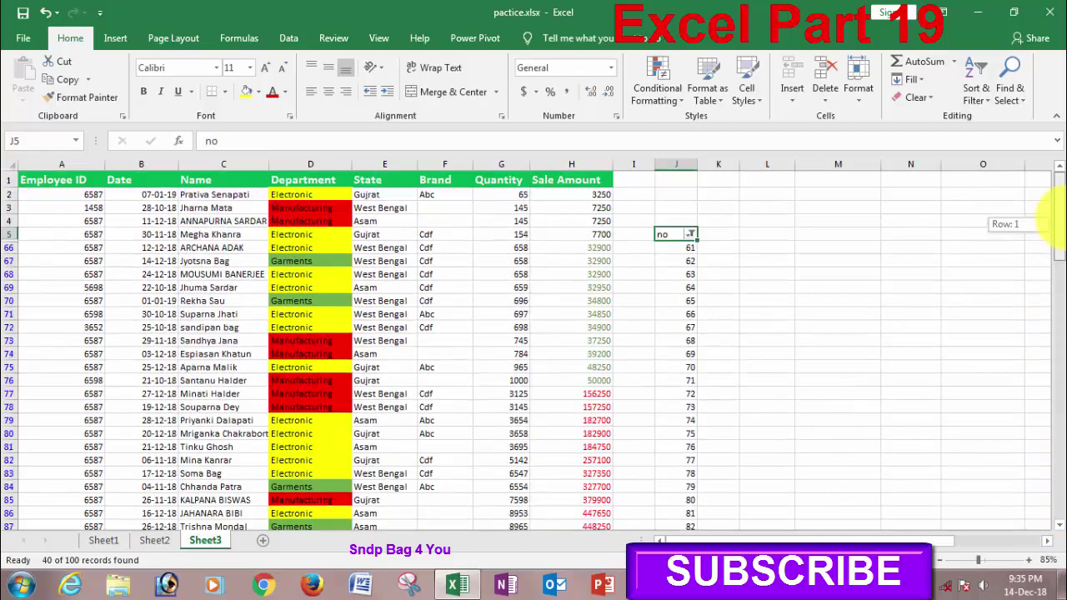
left_click(689, 235)
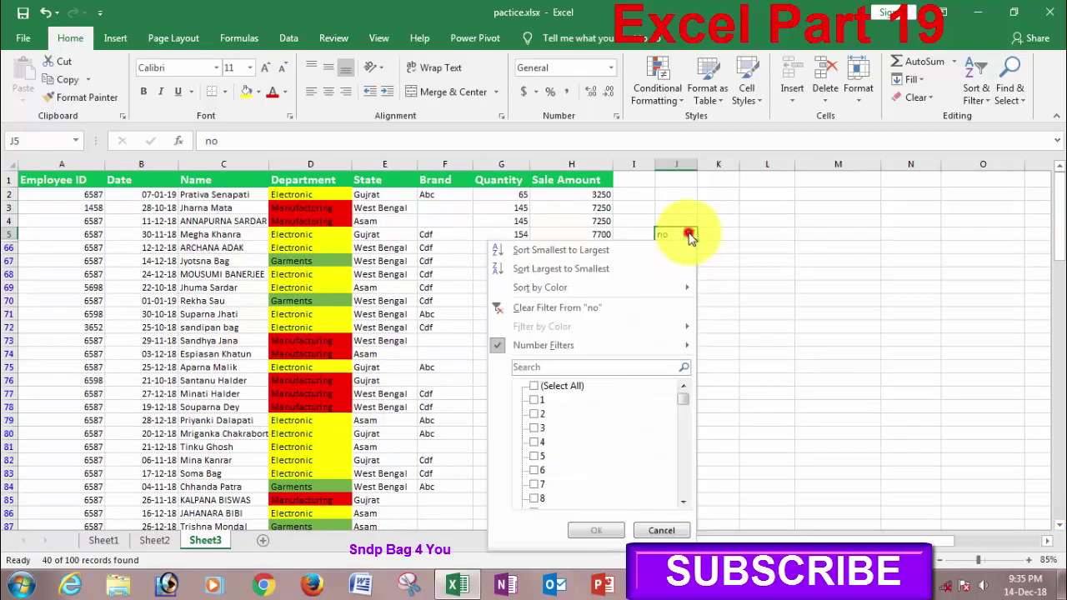
mouse_move(544, 345)
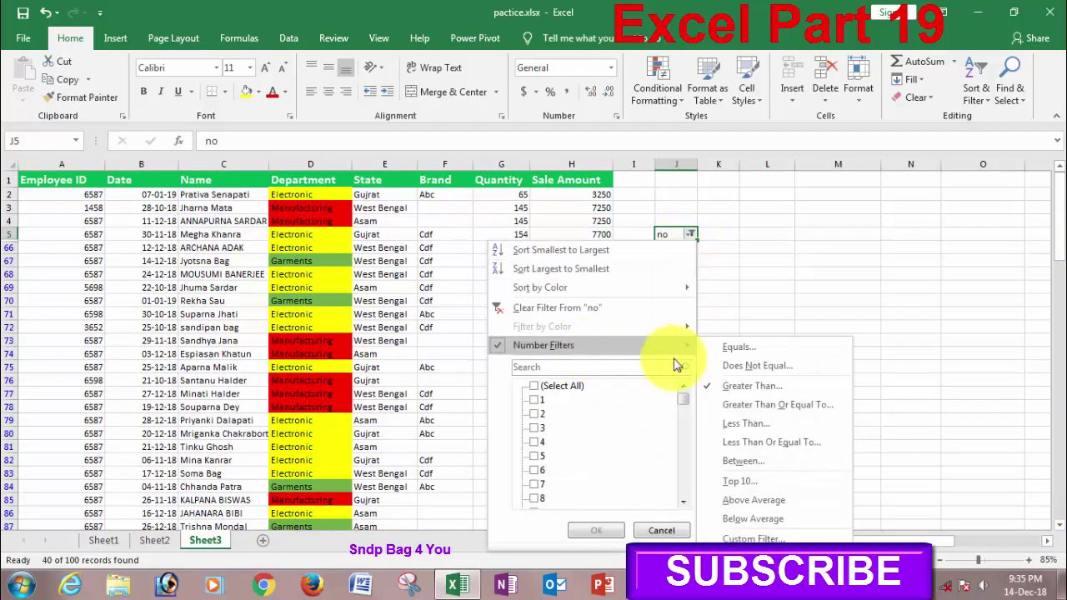
Step: Change the no column filter to greater than or equal to 60, showing 41 of 100 records
left_click(827, 407)
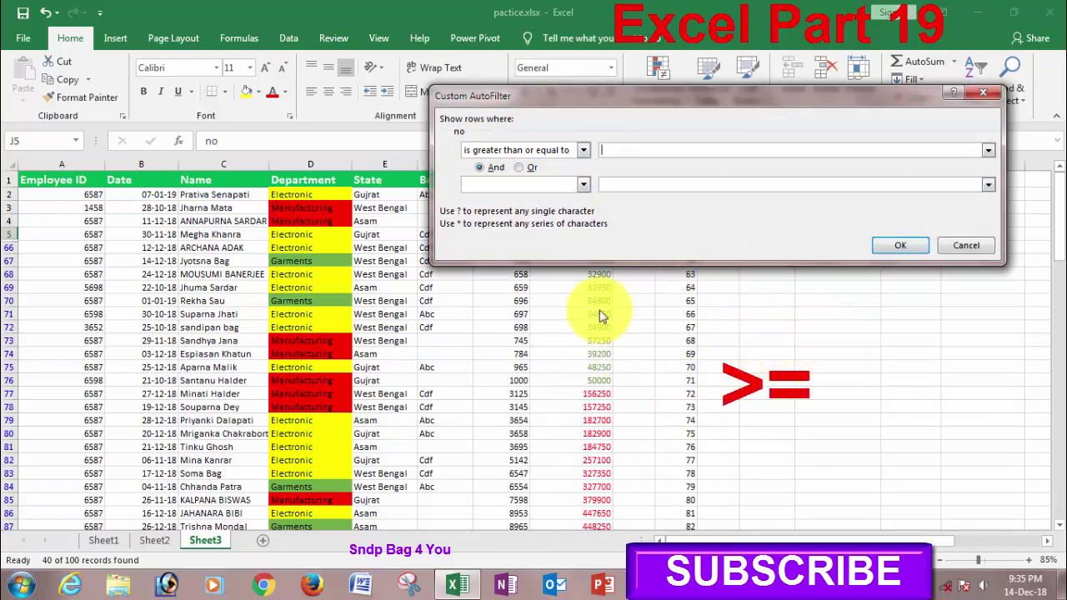
left_click(619, 150)
type("60")
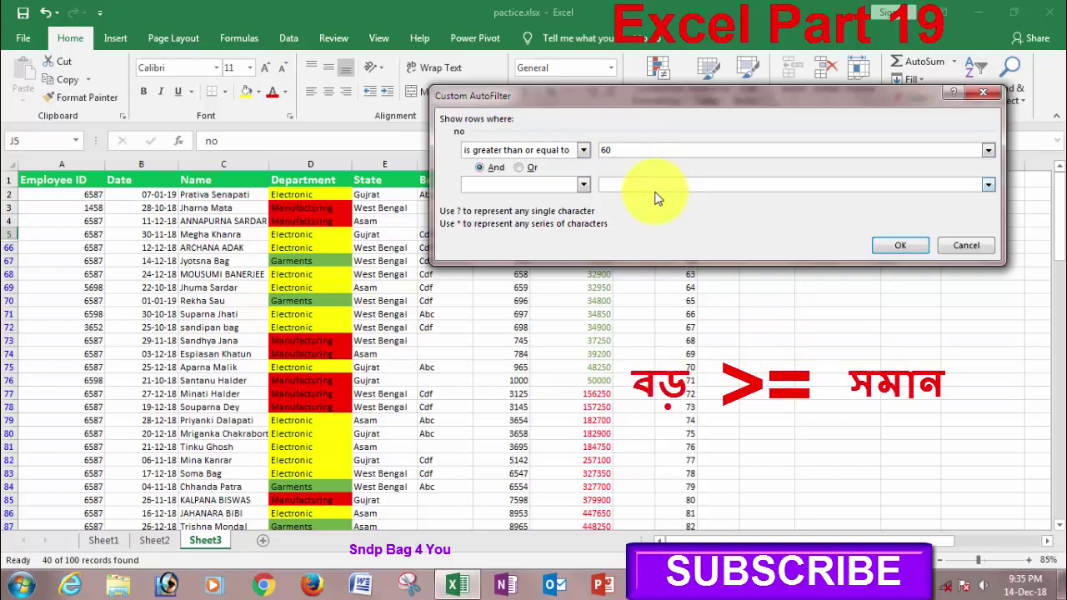
double_click(610, 150)
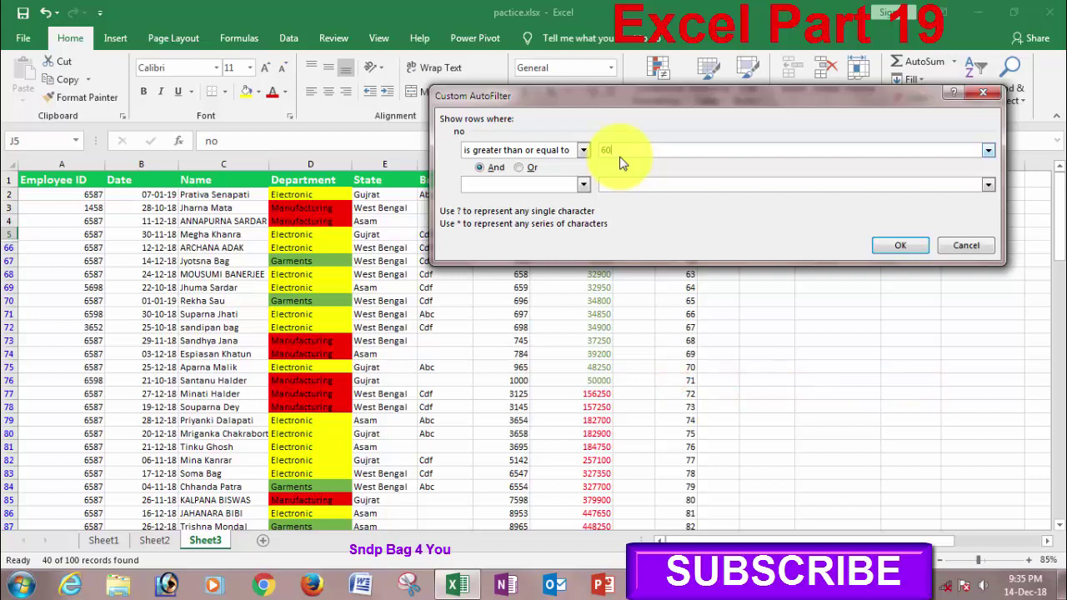
double_click(613, 151)
type("50")
left_click(880, 248)
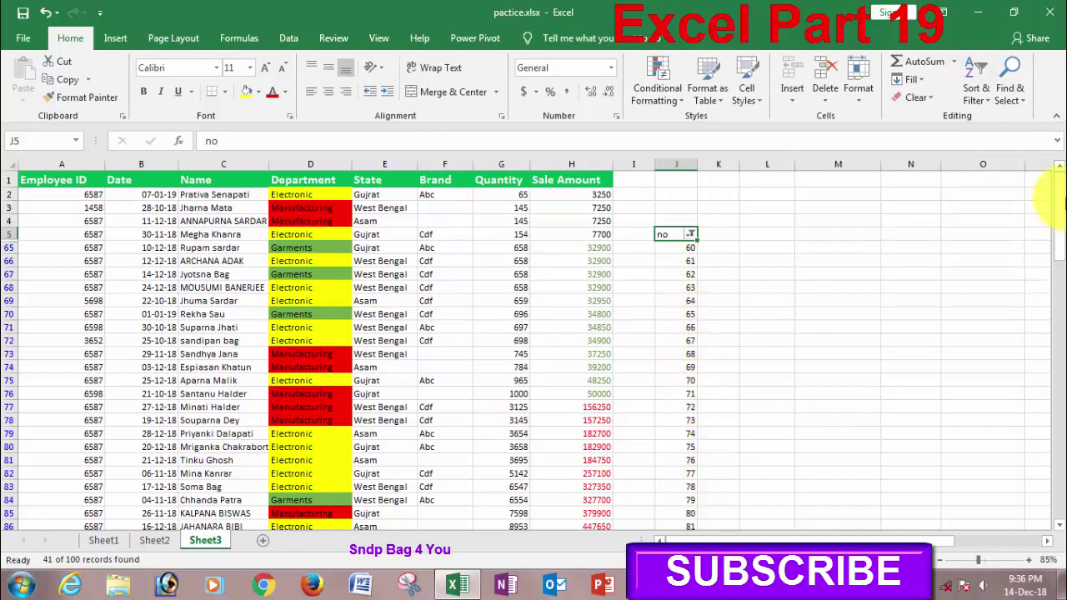
left_click_drag(1058, 200, 1057, 174)
left_click(675, 248)
left_click(690, 234)
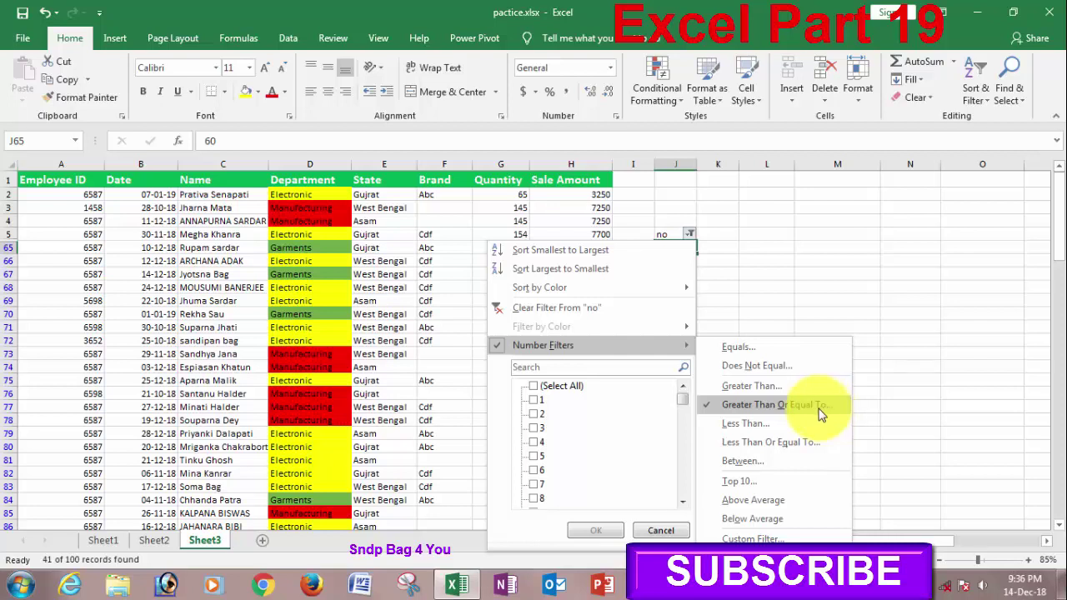
Step: Filter the no column to values less than 40, showing records 1 through 39
left_click(746, 424)
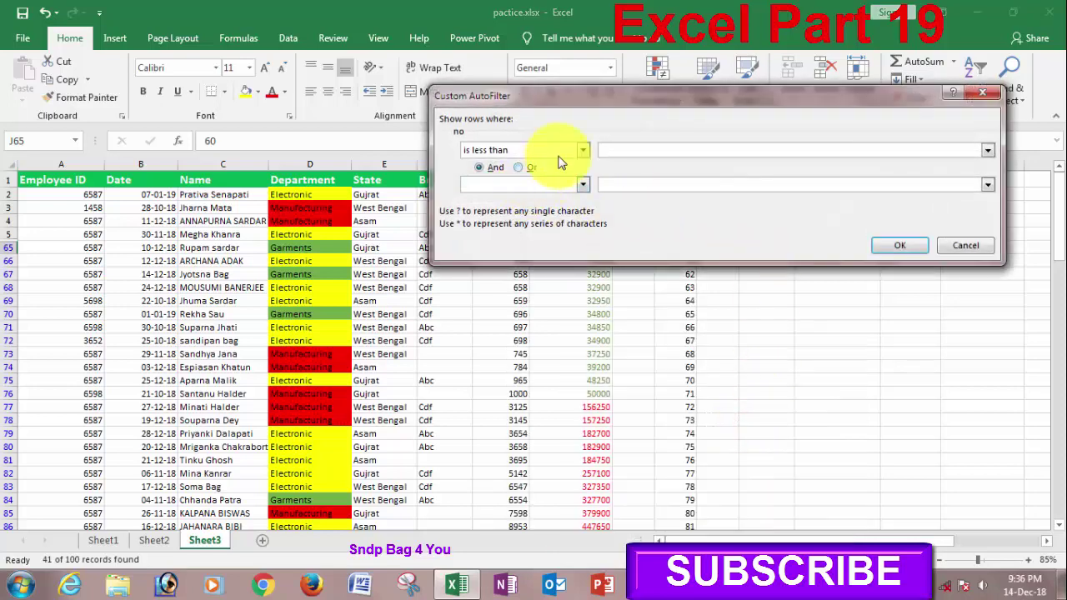
left_click(627, 153)
type("40")
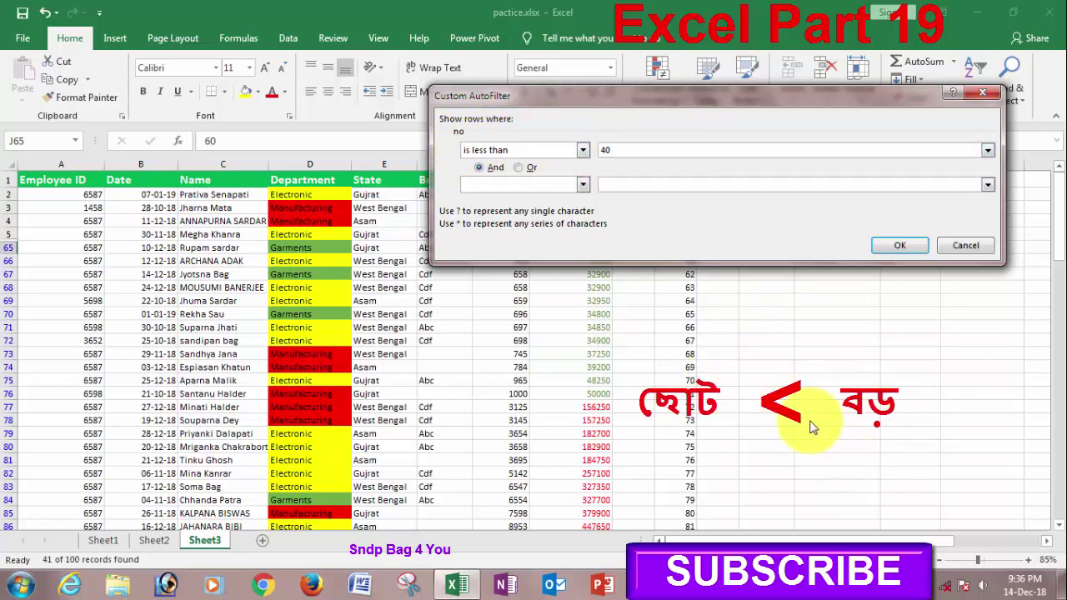
double_click(618, 151)
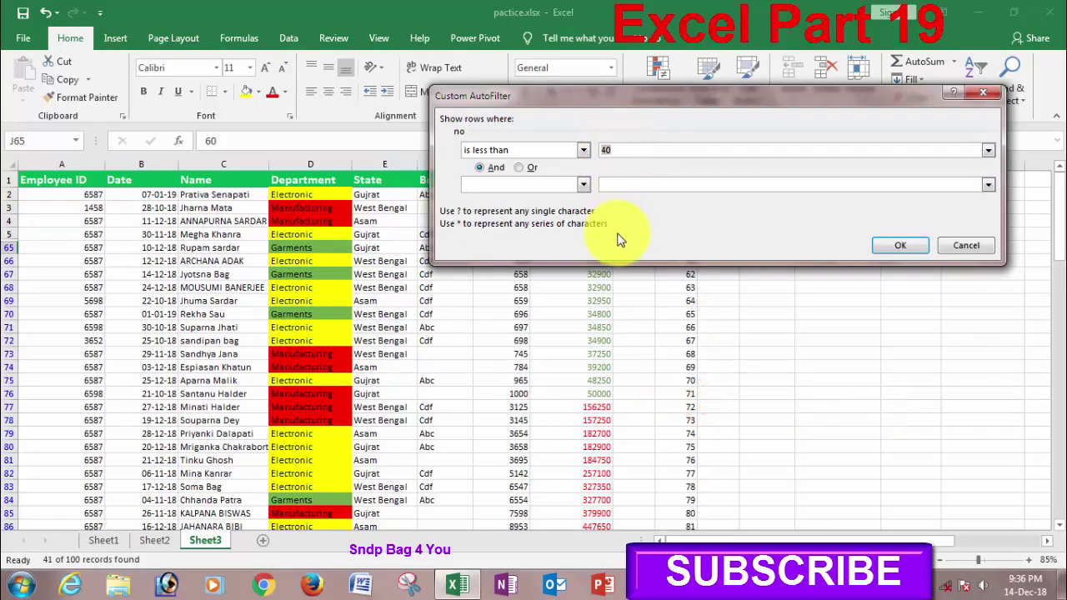
left_click(900, 246)
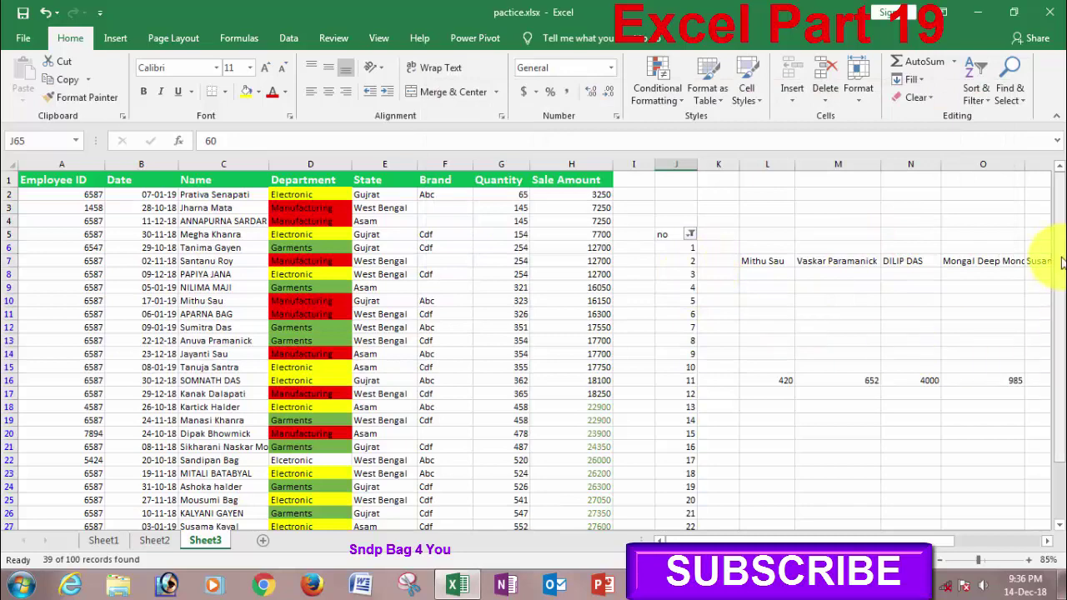
left_click_drag(1056, 267, 1054, 500)
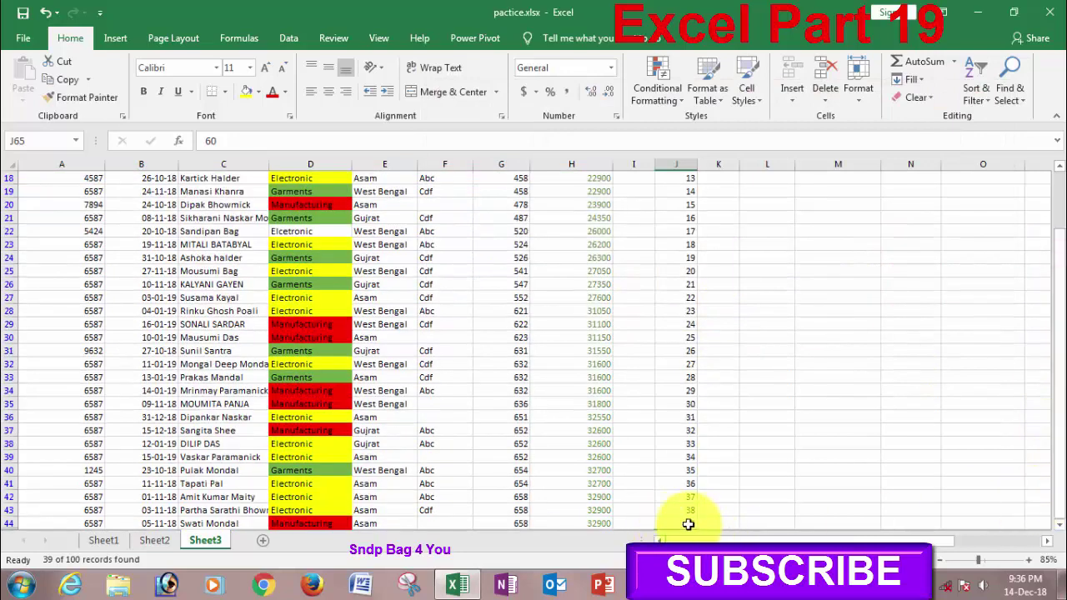
left_click_drag(1061, 405, 1057, 177)
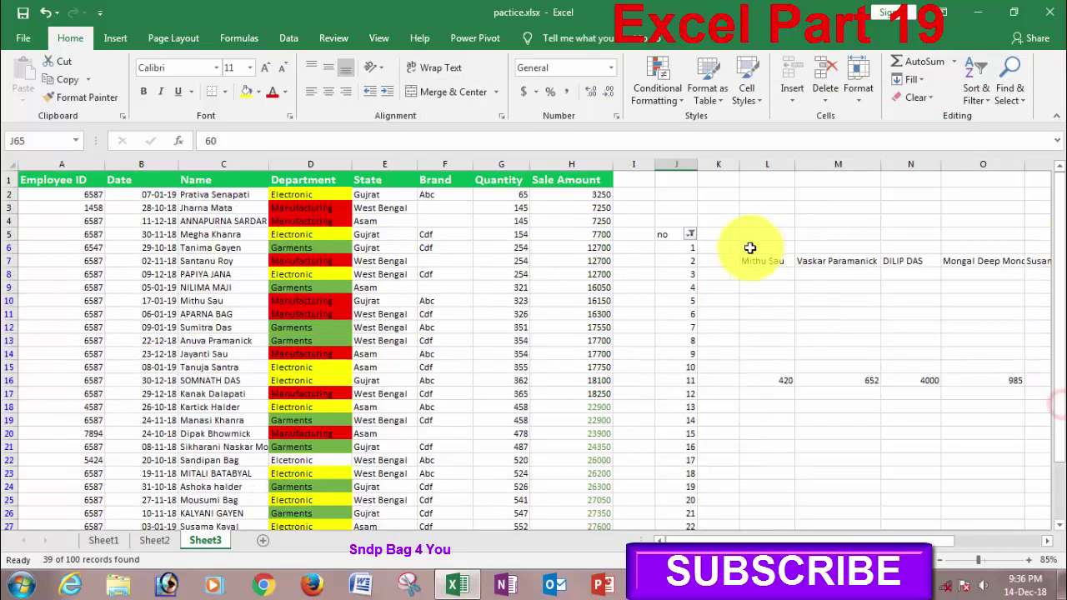
left_click(690, 234)
mouse_move(544, 345)
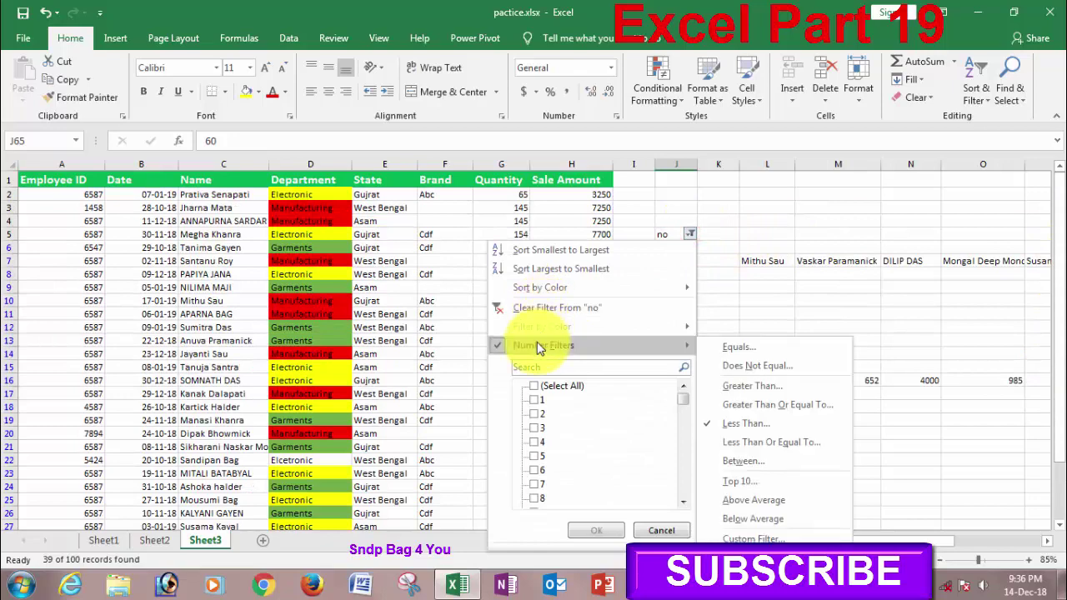
Step: Filter the no column to values less than or equal to 40, showing 40 of 100 records
left_click(756, 442)
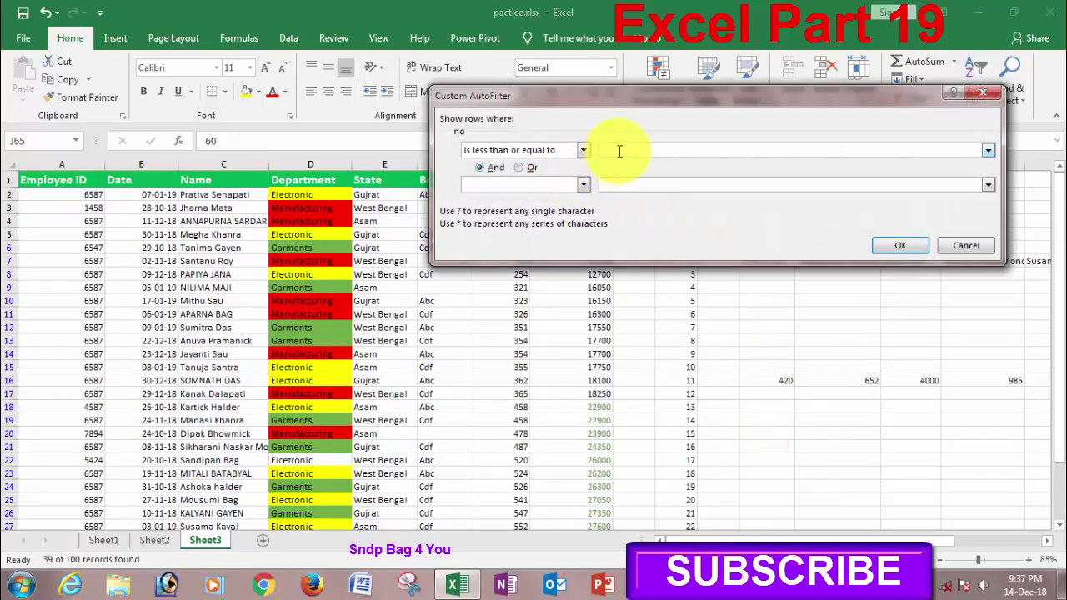
type("40")
left_click(896, 249)
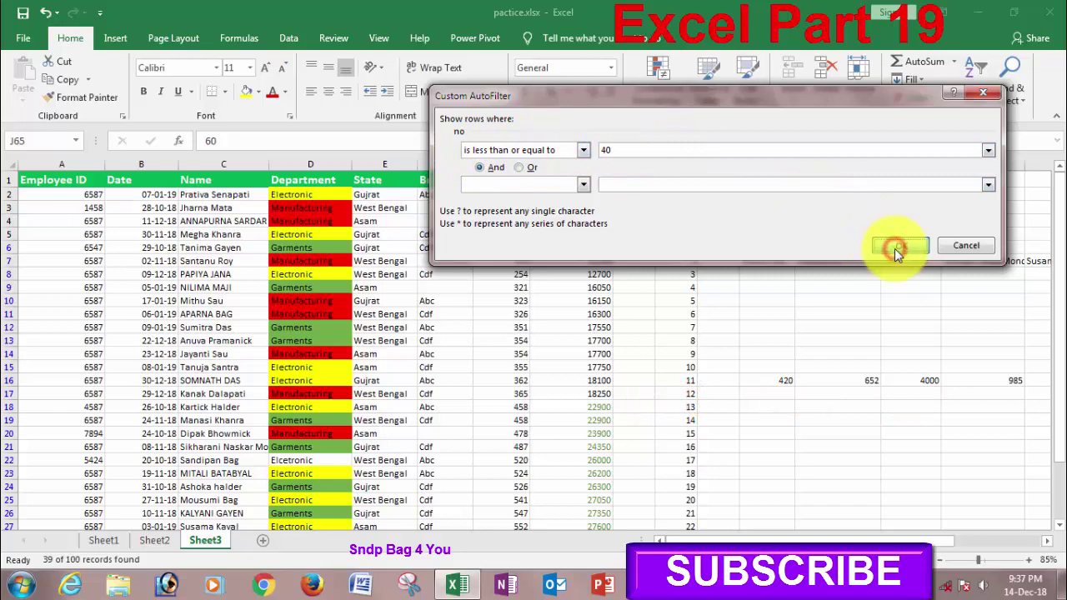
scroll(1003, 459, "down", 6)
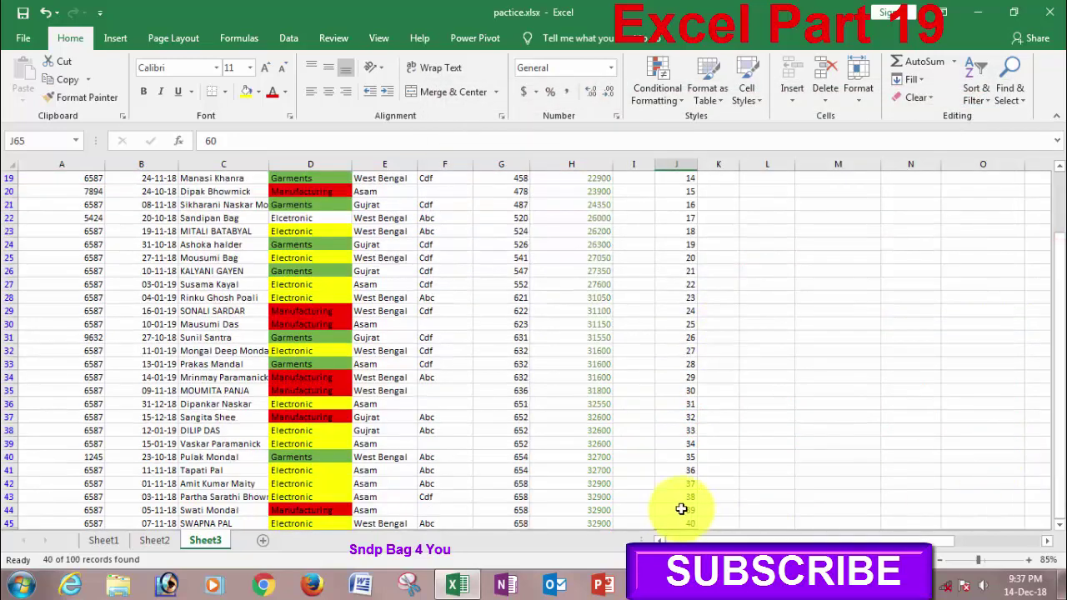
scroll(695, 242, "up", 6)
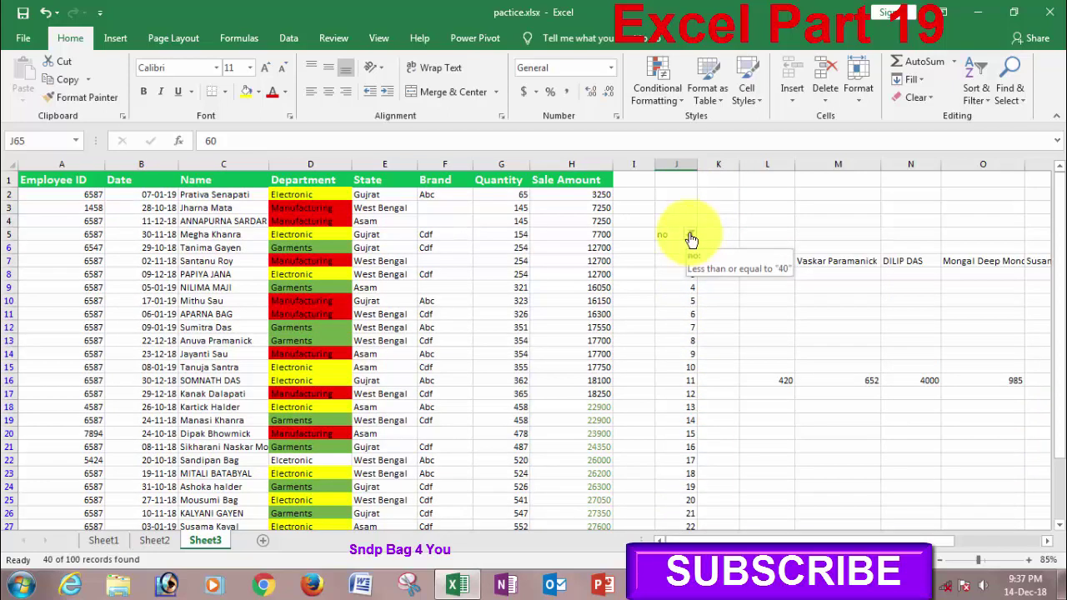
left_click(690, 236)
mouse_move(544, 345)
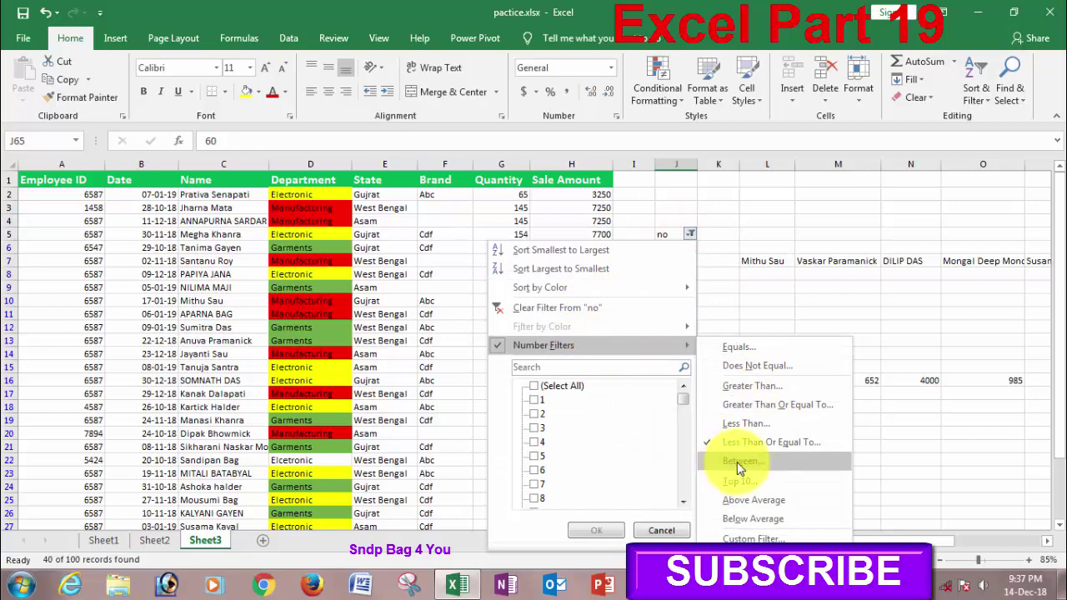
Step: Apply a Between filter on the no column: at least 40 and at most 70, 31 records
left_click(739, 463)
type("40")
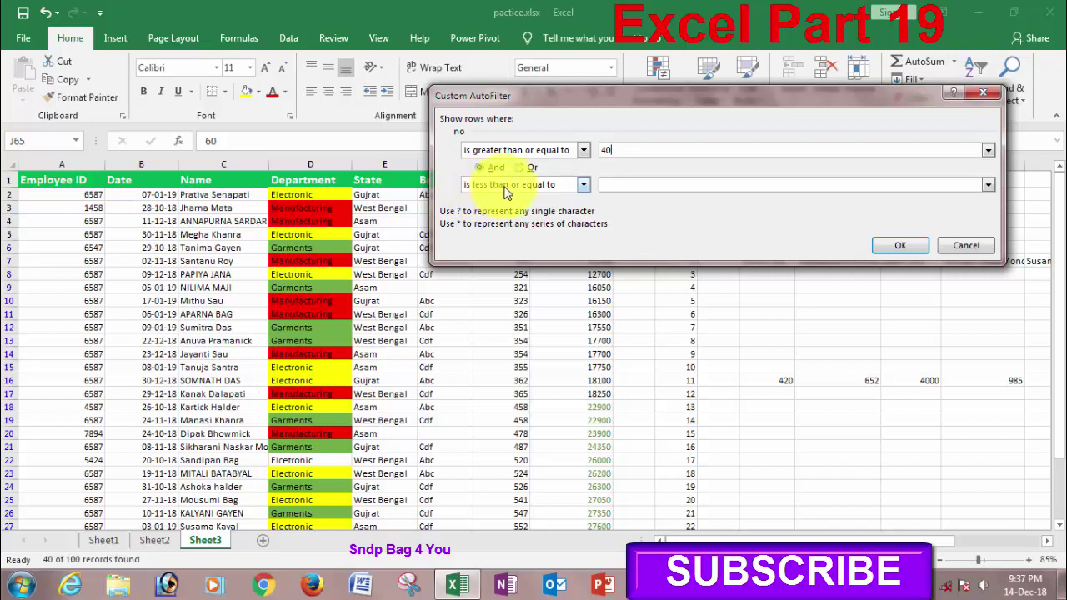
left_click(624, 183)
type("70")
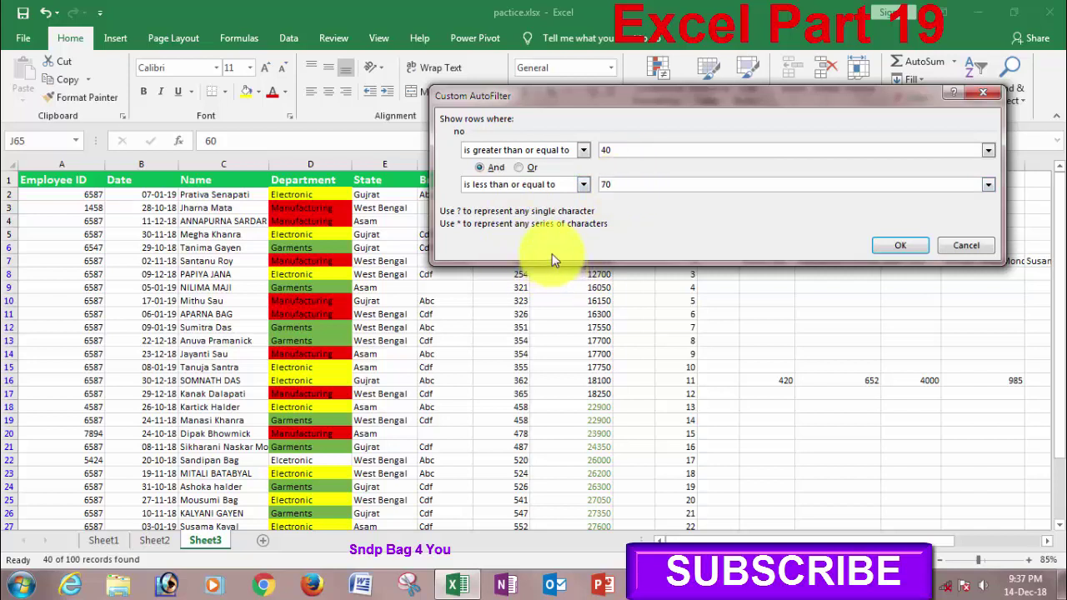
left_click(616, 185)
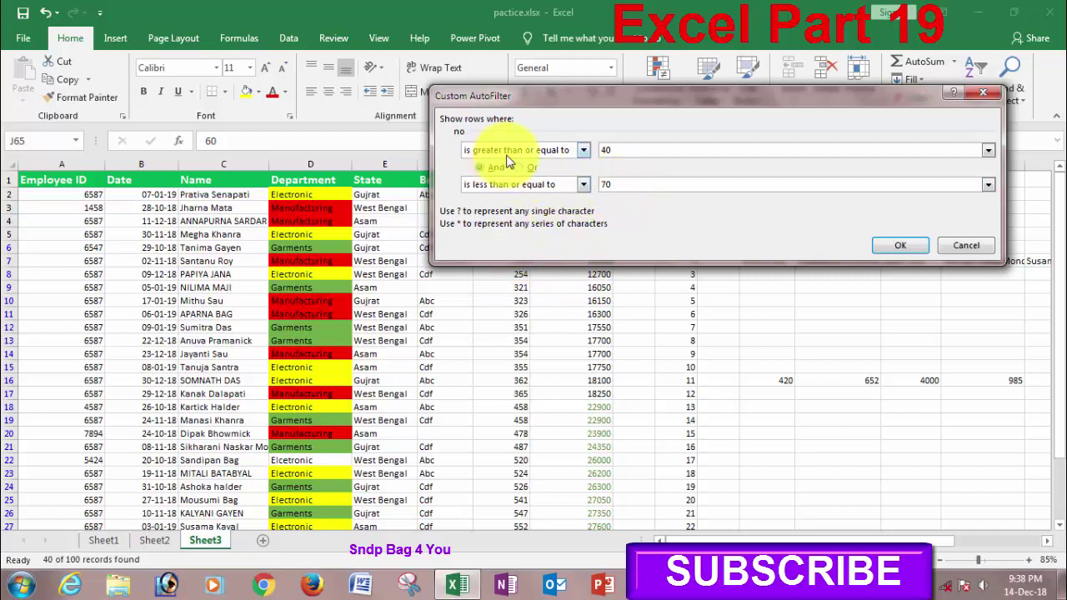
left_click(548, 187)
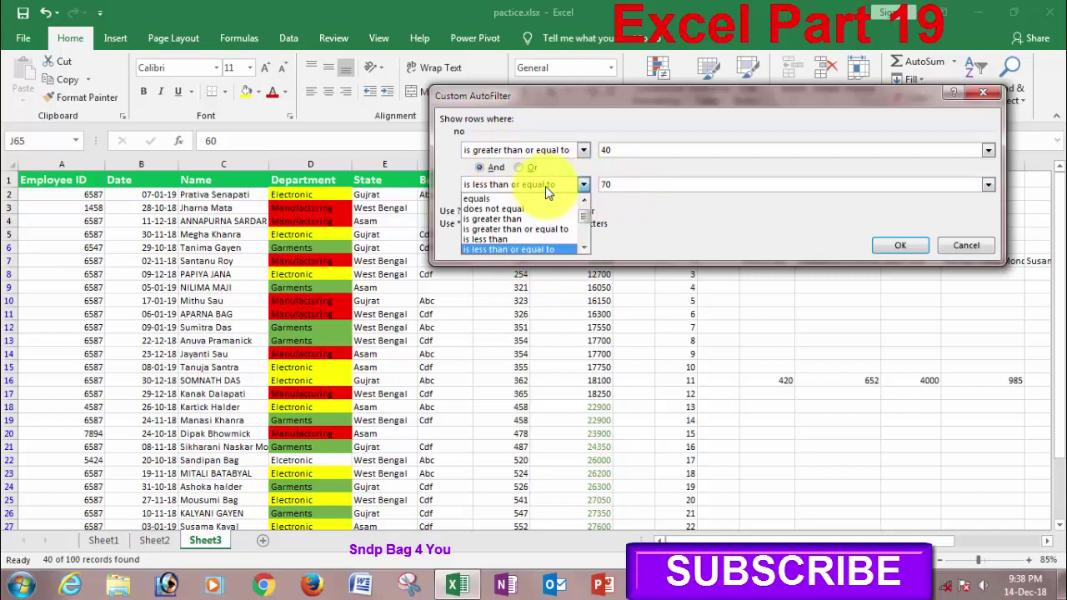
left_click(499, 240)
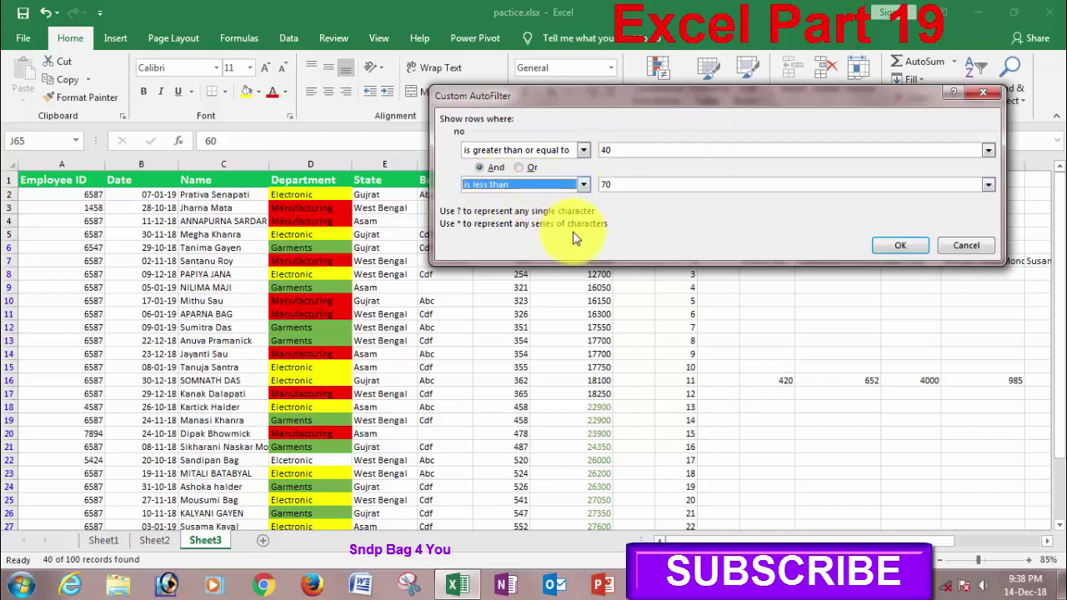
left_click(586, 186)
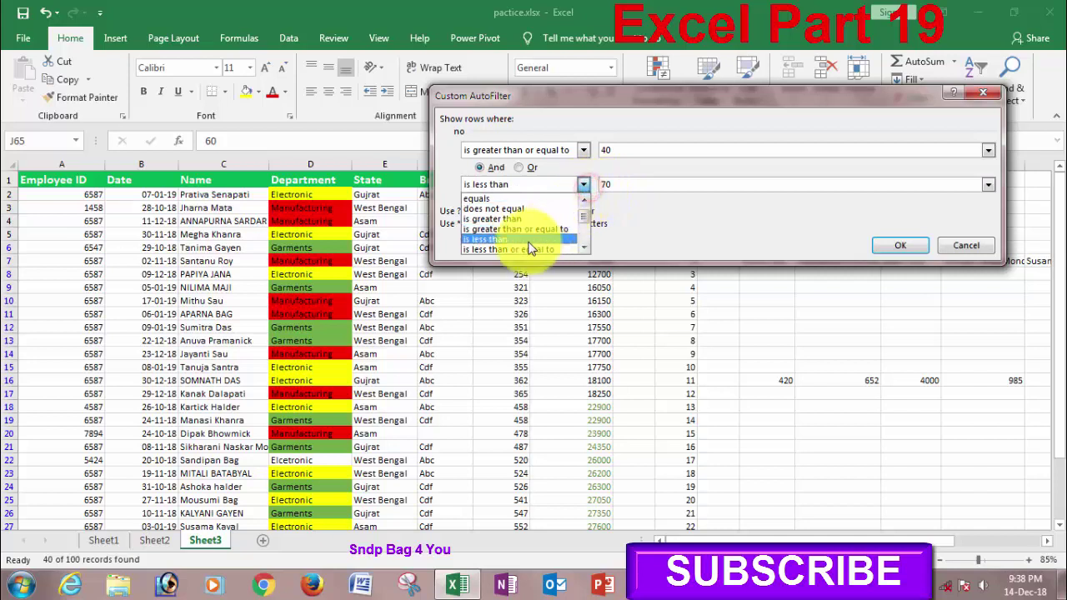
left_click(496, 248)
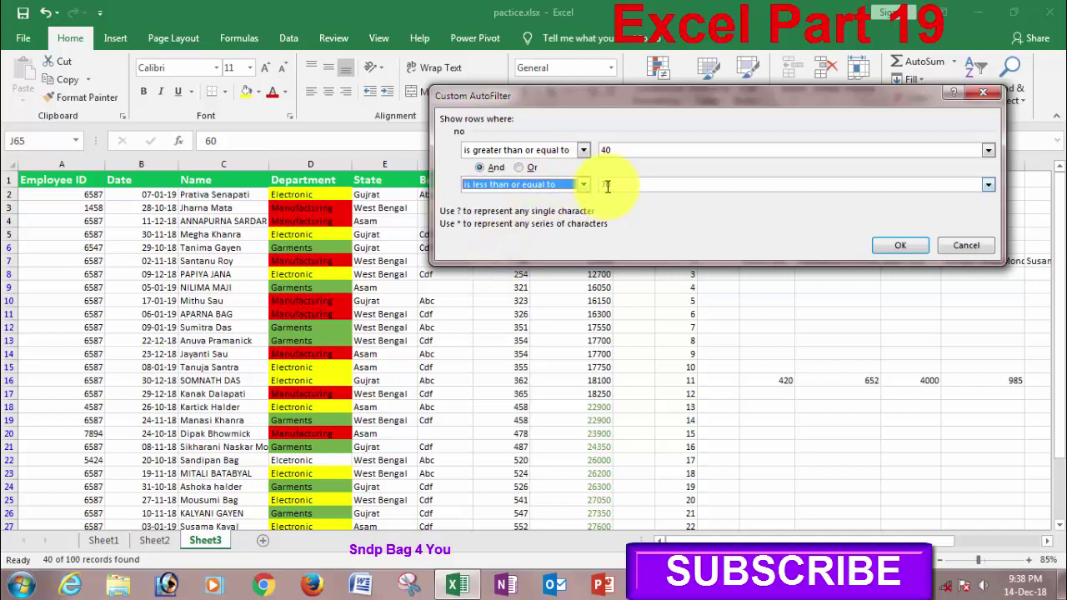
type("0")
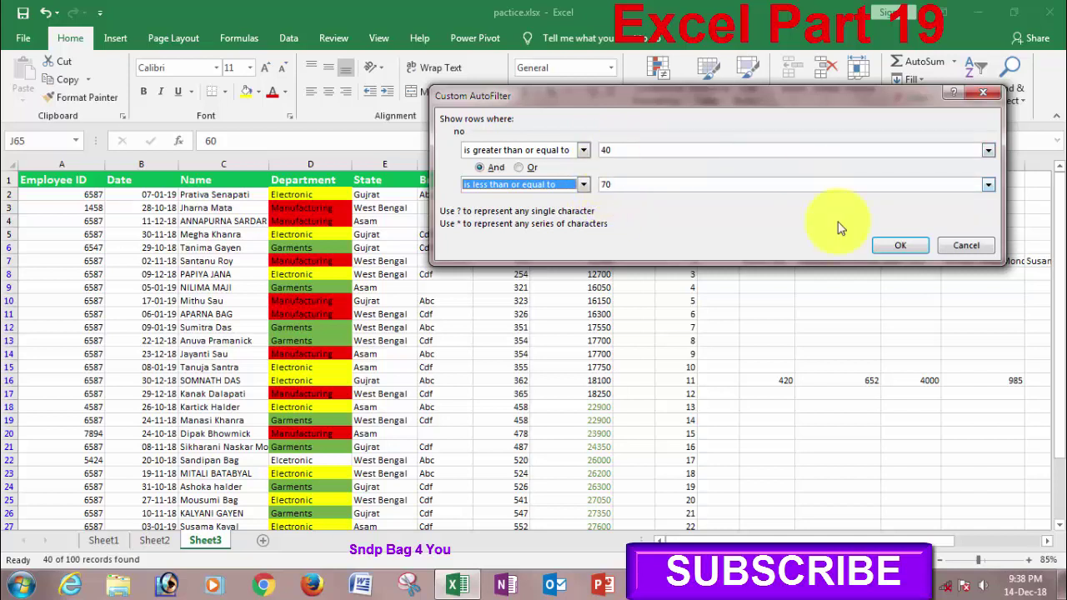
left_click(888, 244)
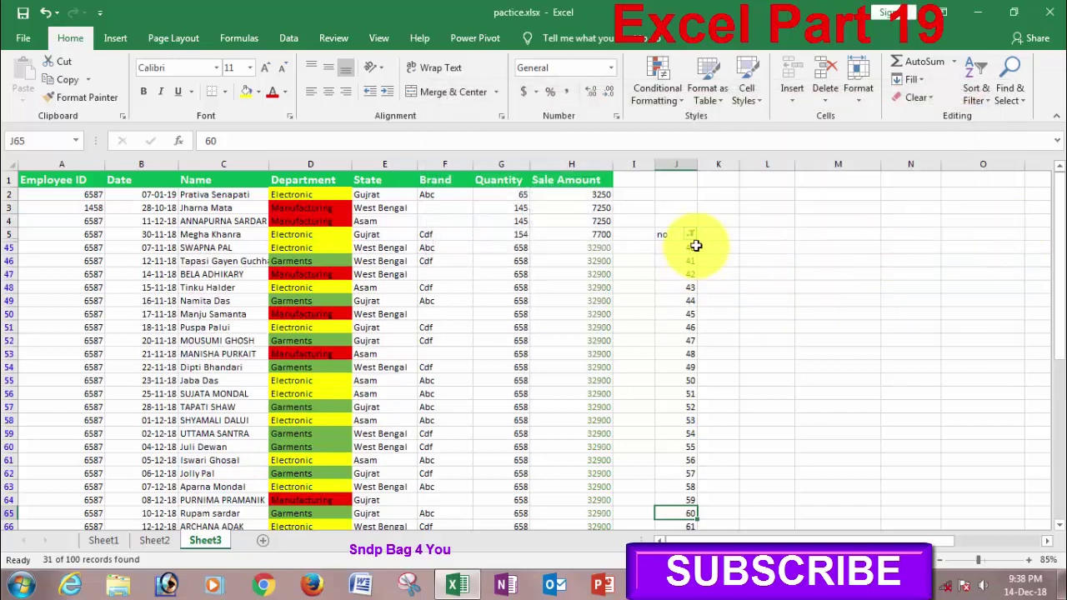
left_click_drag(1059, 317, 1059, 344)
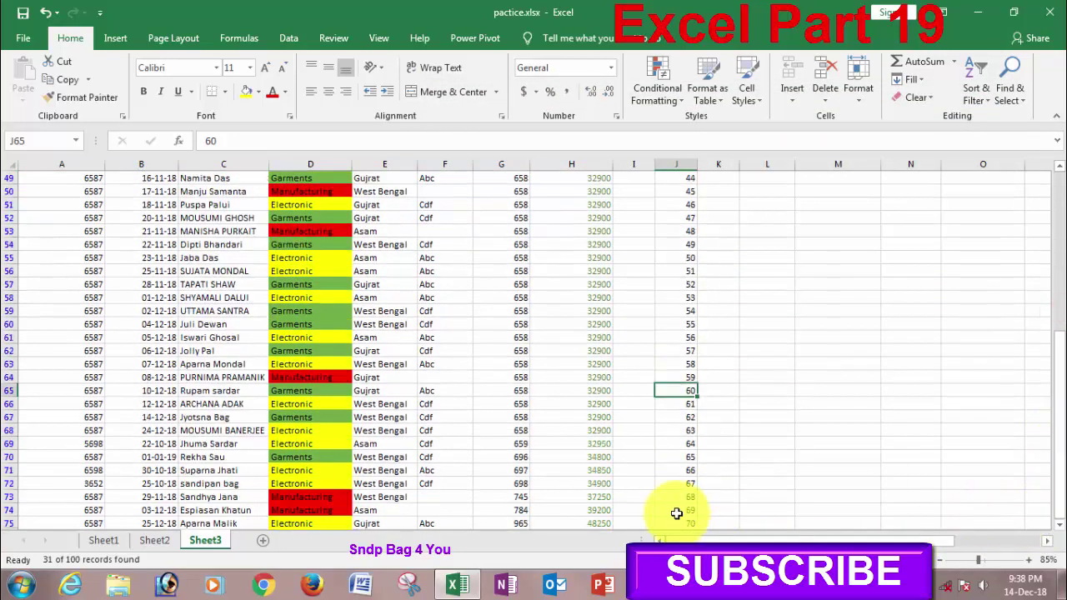
left_click_drag(1059, 421, 1059, 350)
left_click(688, 234)
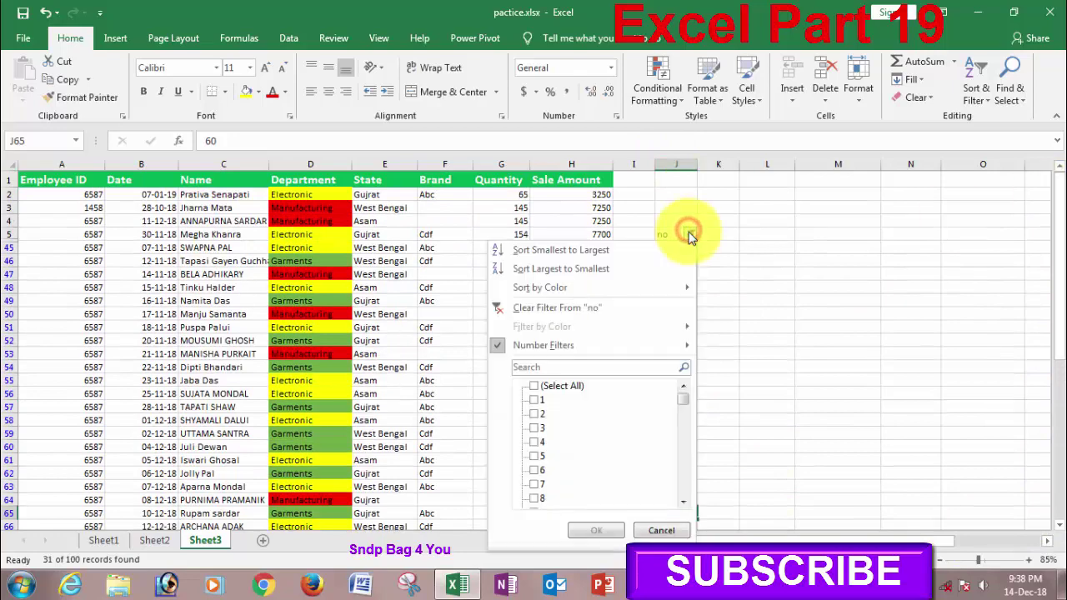
mouse_move(544, 345)
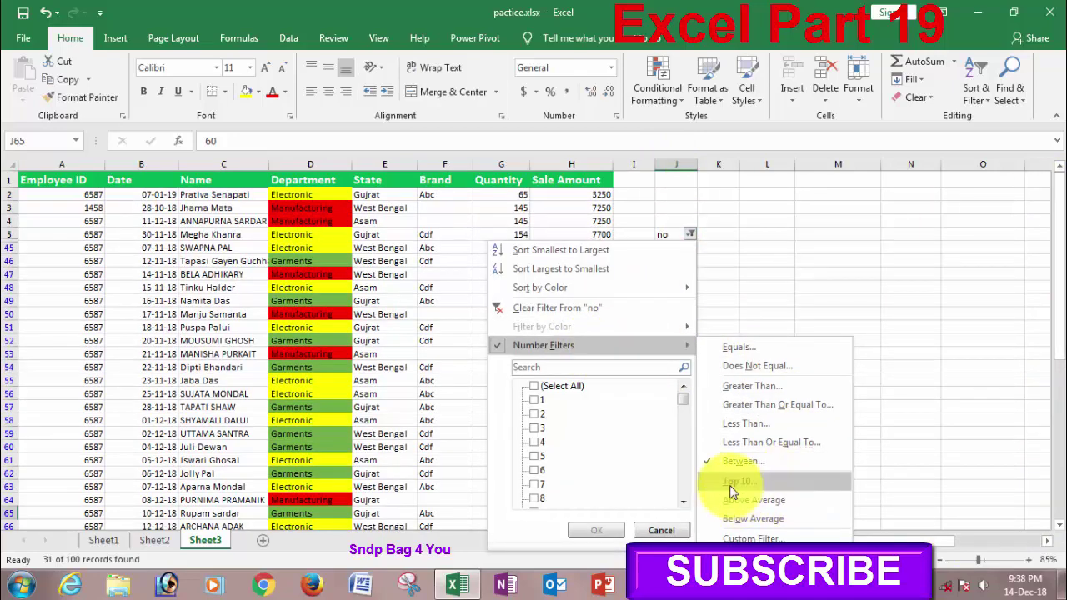
Step: Apply a Top 10 filter showing the top 9 percent of no values (92 to 100)
left_click(740, 482)
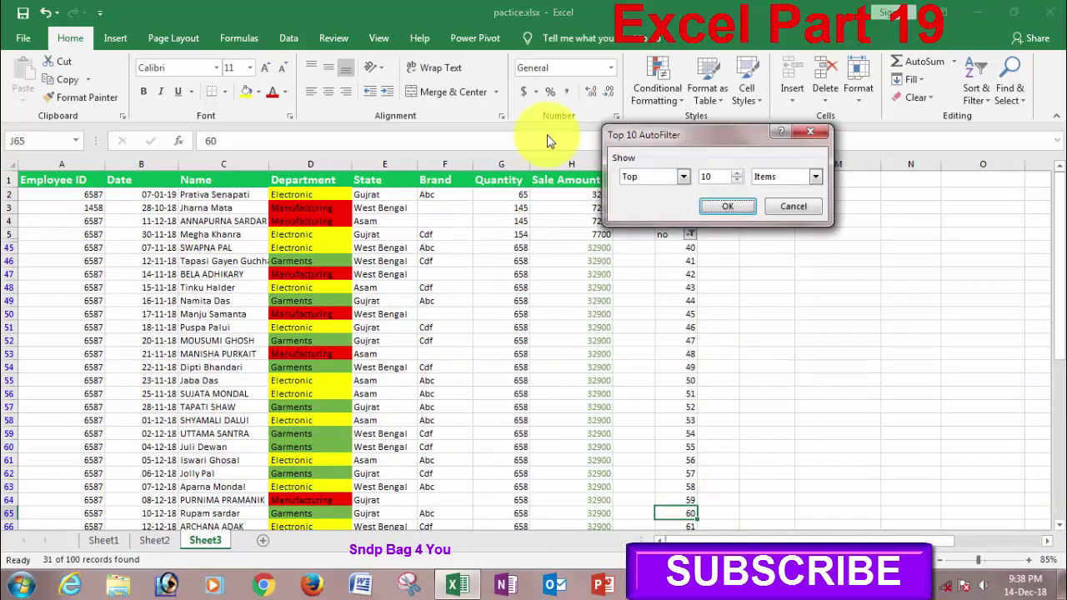
left_click(679, 178)
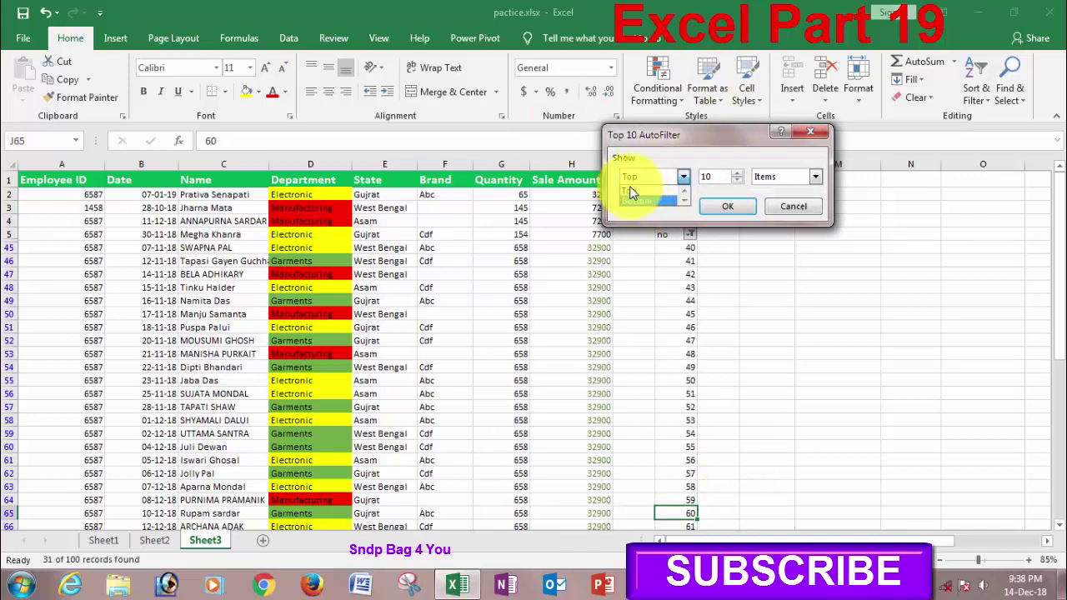
left_click(635, 192)
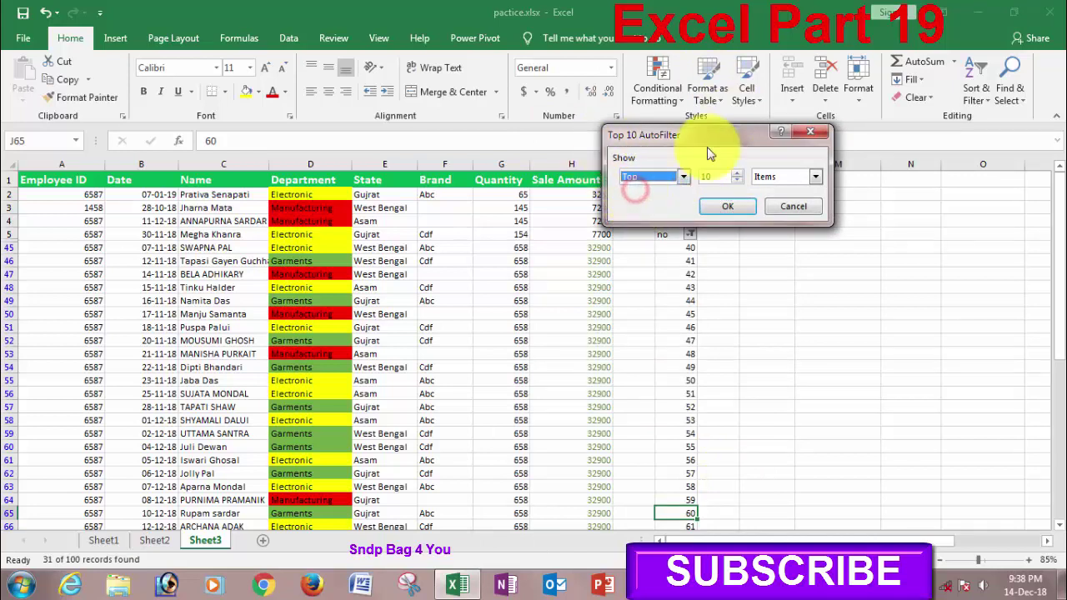
left_click(728, 205)
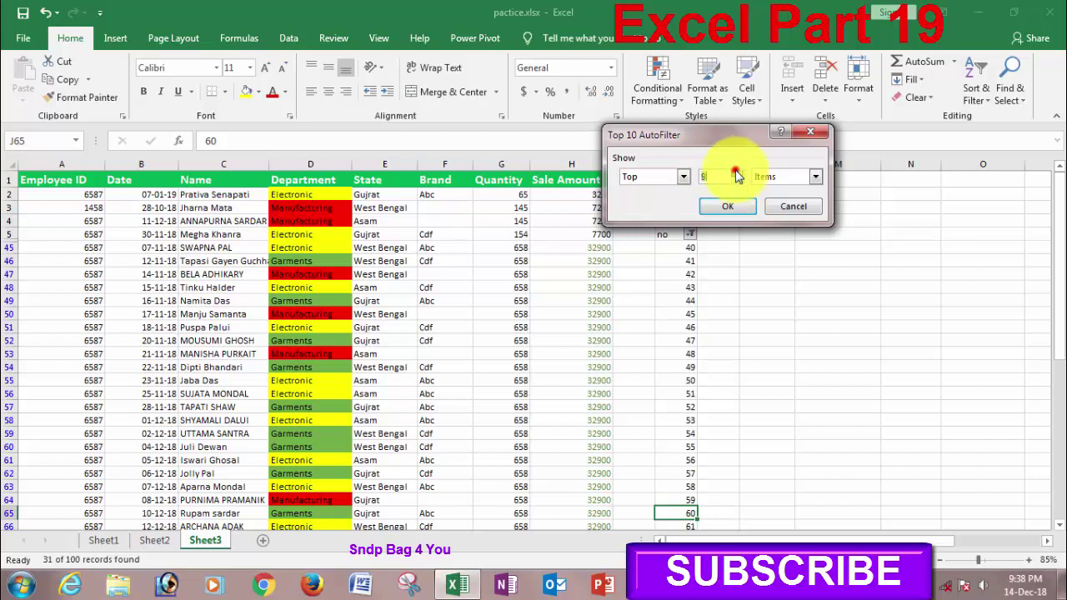
left_click(815, 176)
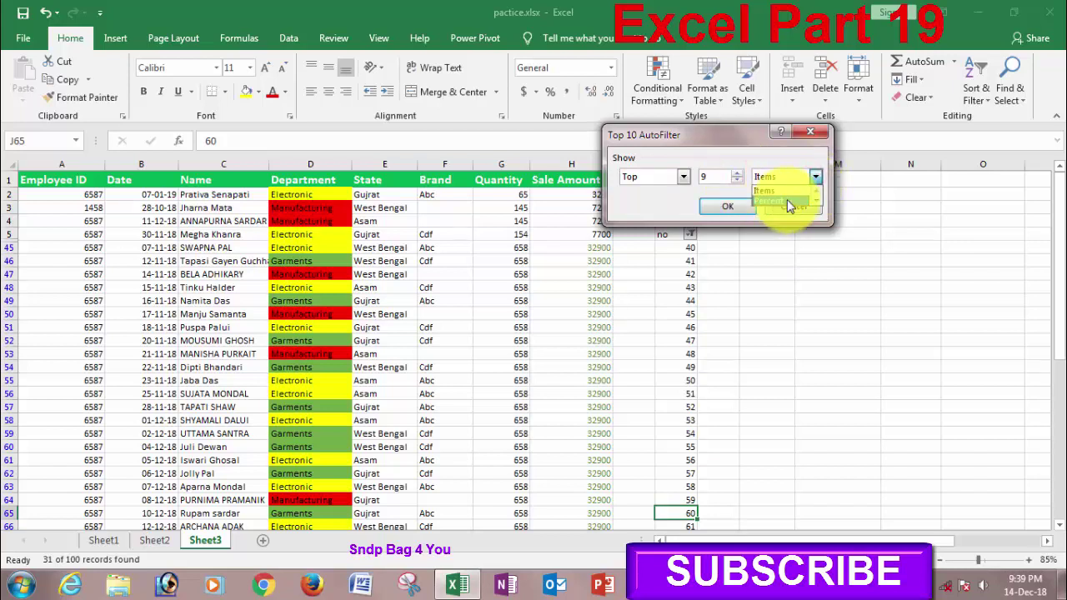
left_click(788, 201)
left_click(738, 208)
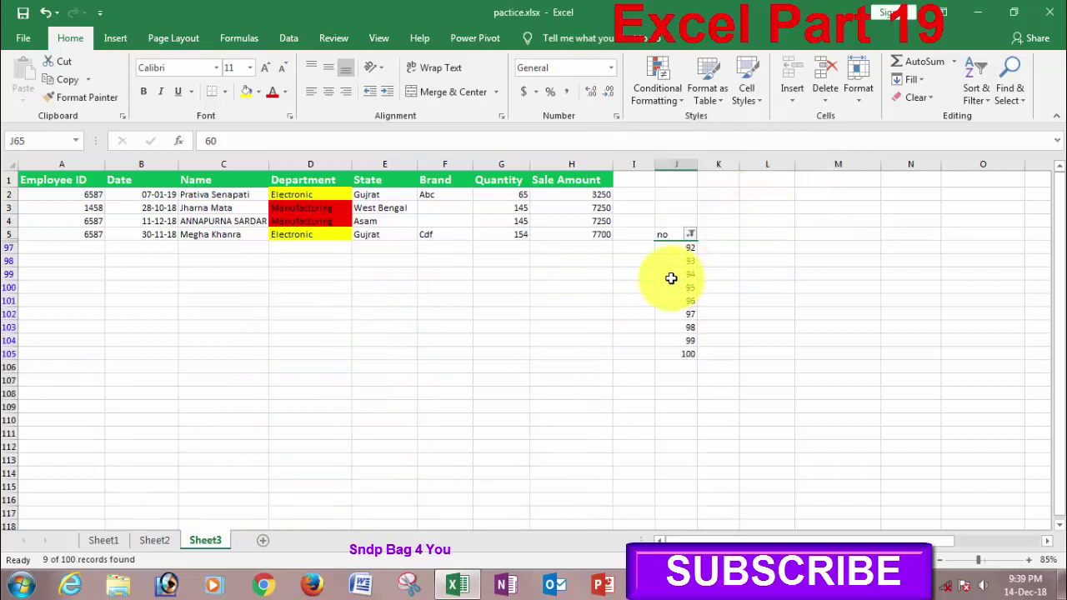
left_click_drag(689, 248, 689, 353)
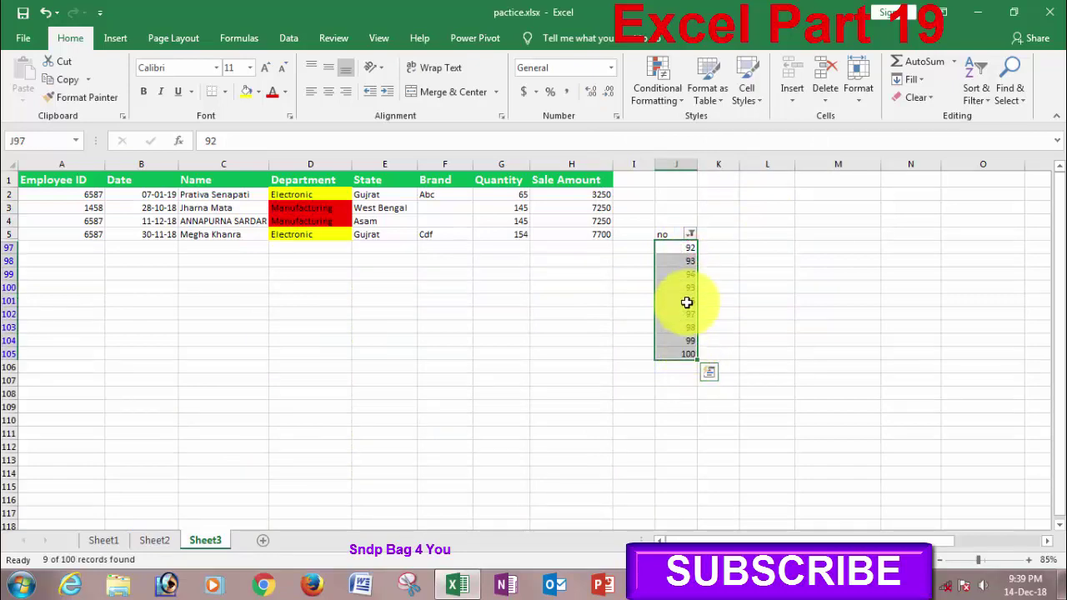
Step: Clear the no column filter with (Select All) so numbers 1 through 100 show again
left_click(690, 235)
left_click(534, 385)
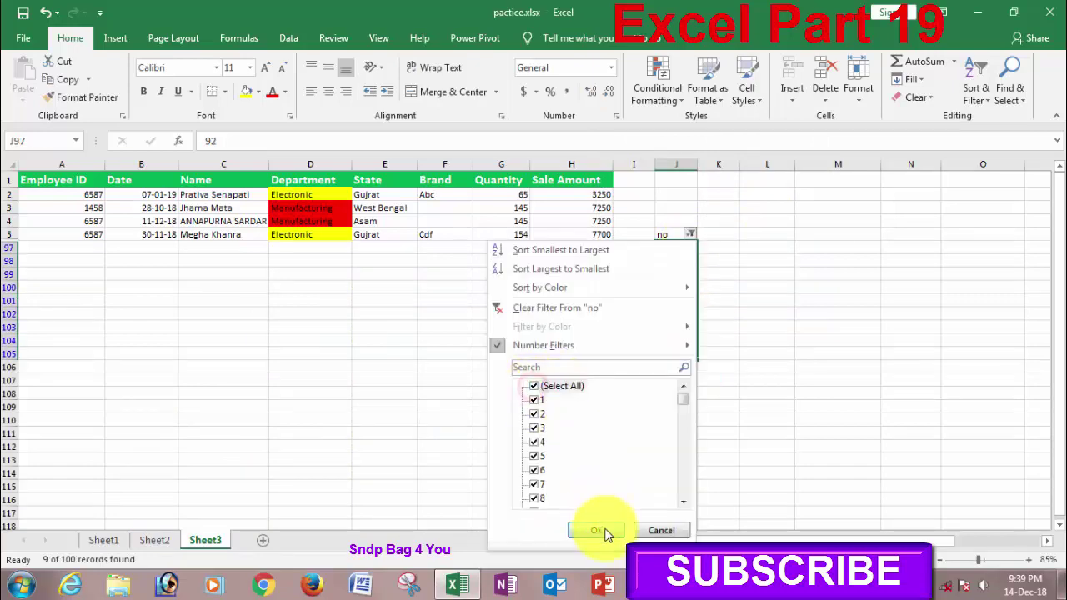
left_click(596, 531)
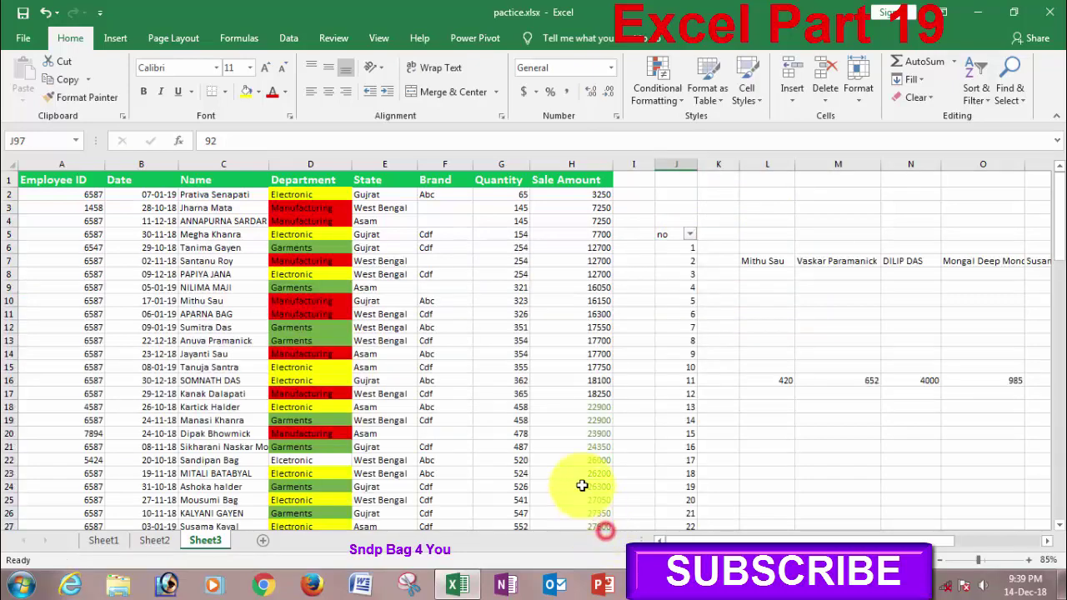
left_click(688, 239)
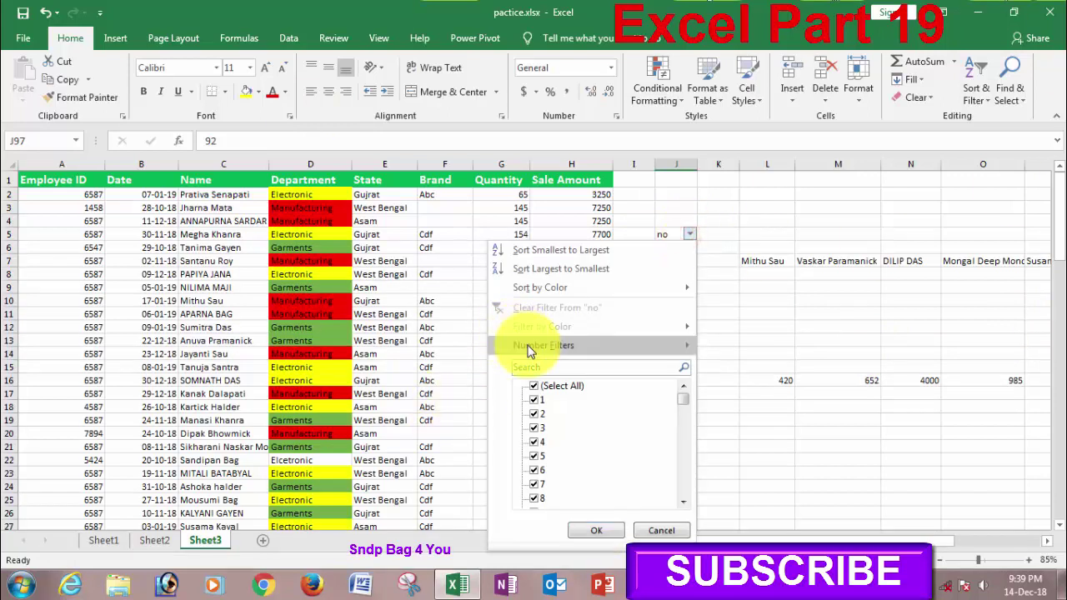
mouse_move(544, 345)
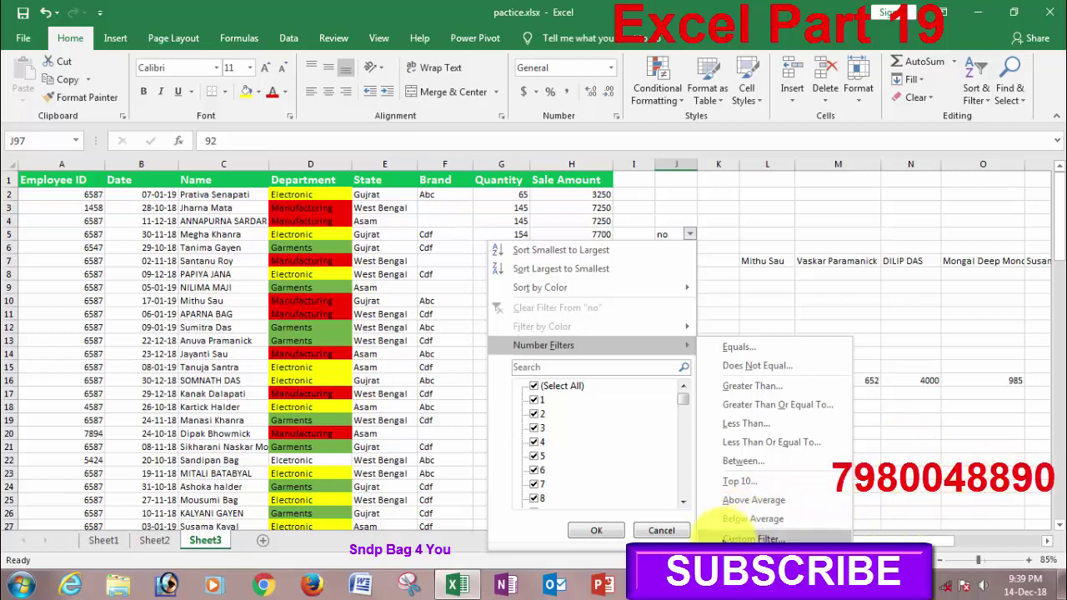
Step: Dismiss the Custom AutoFilter dialog without applying any condition
left_click(750, 538)
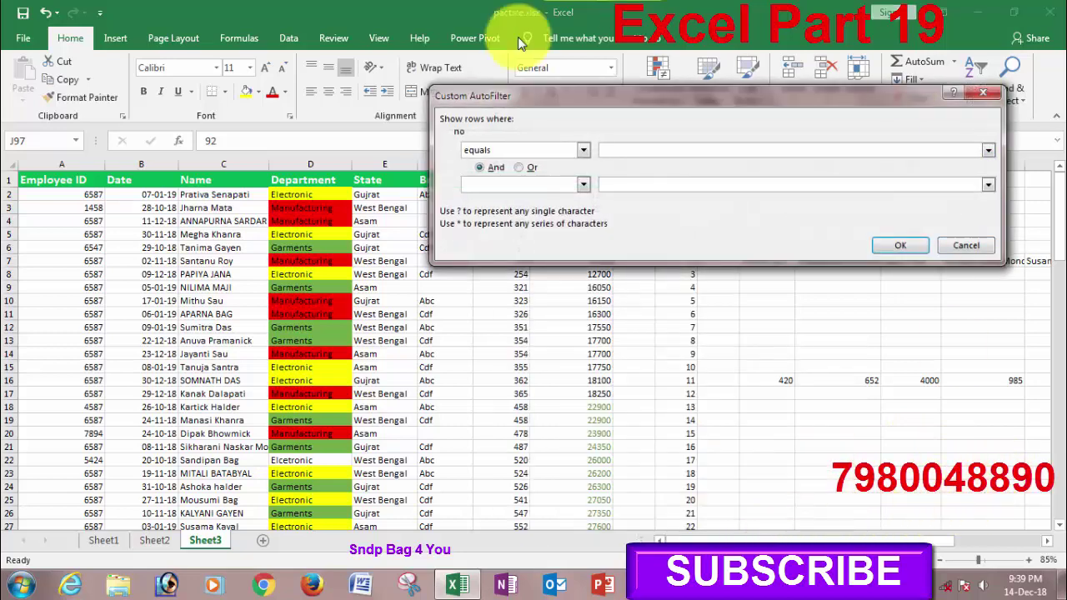
left_click(583, 151)
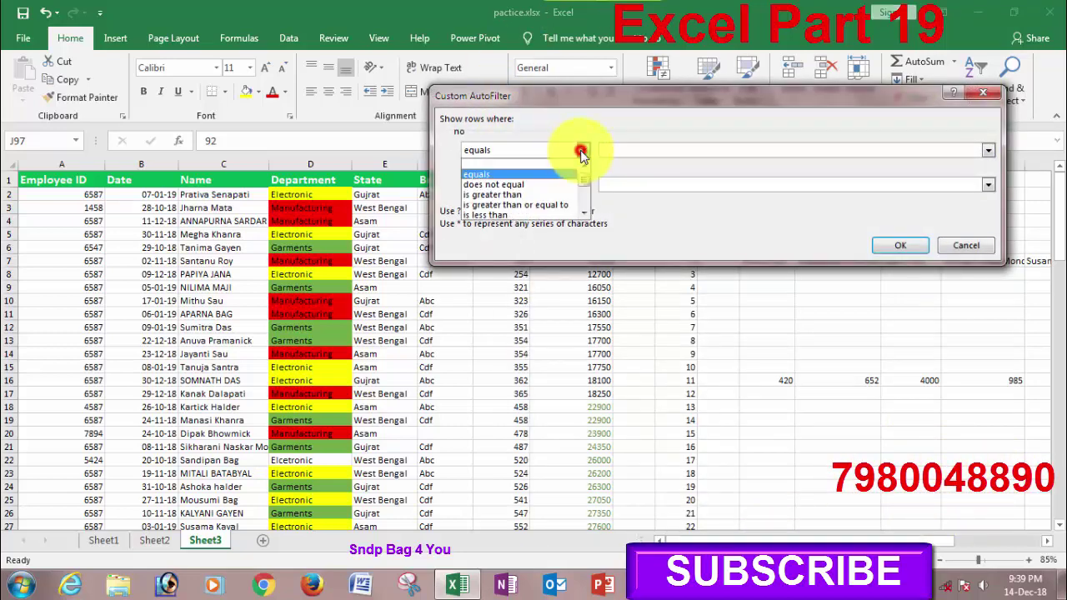
scroll(581, 219, "down", 1)
left_click(580, 212)
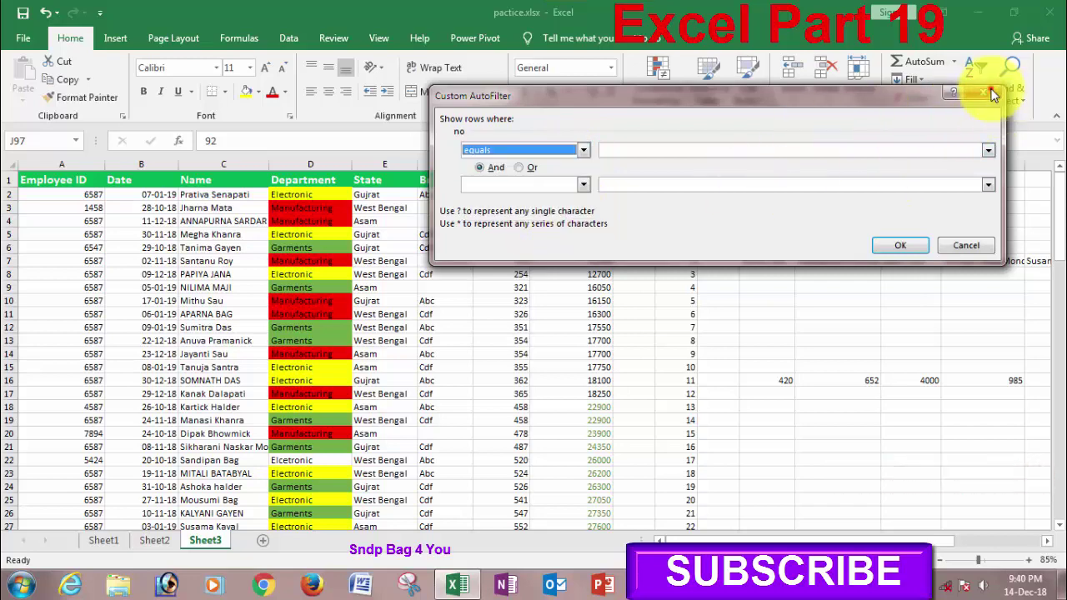
left_click(984, 91)
Step: Turn on filtering for the sales table headers with Ctrl+Shift+L
left_click(576, 178)
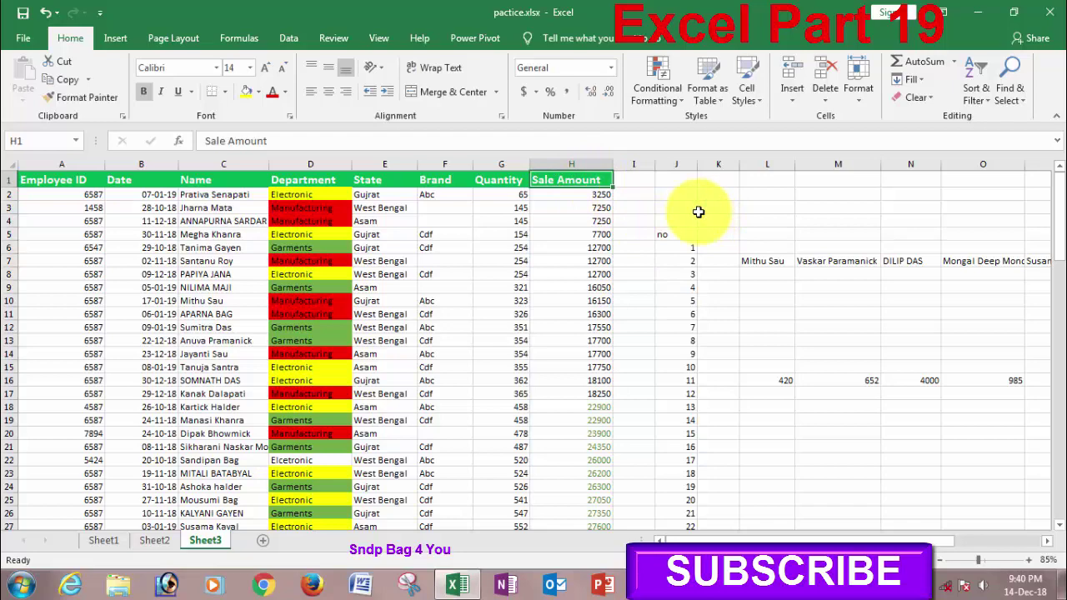
left_click(578, 181)
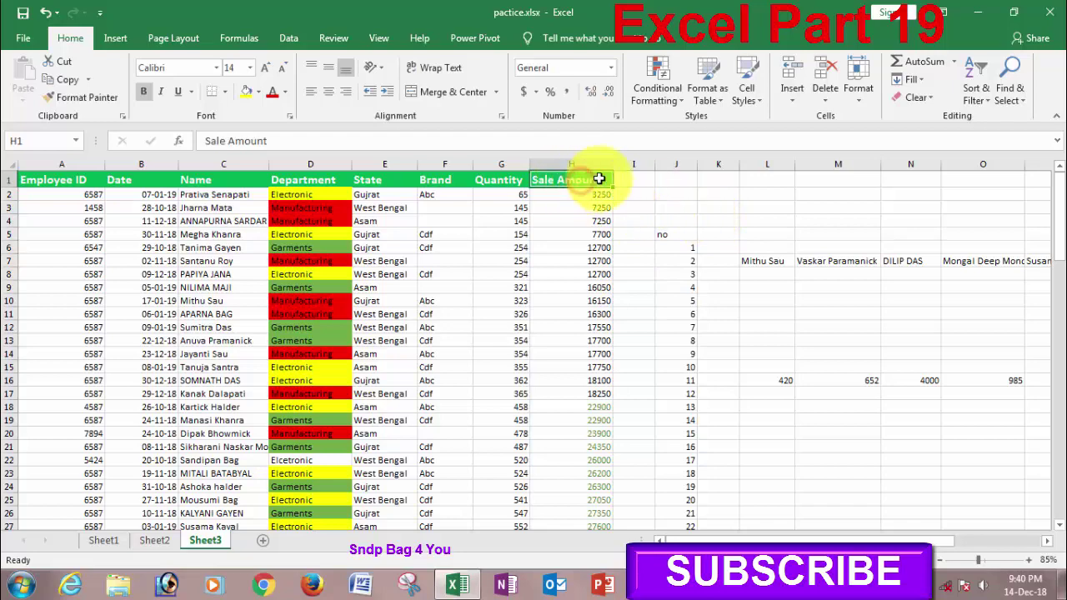
left_click(412, 208)
key("ctrl+shift+l")
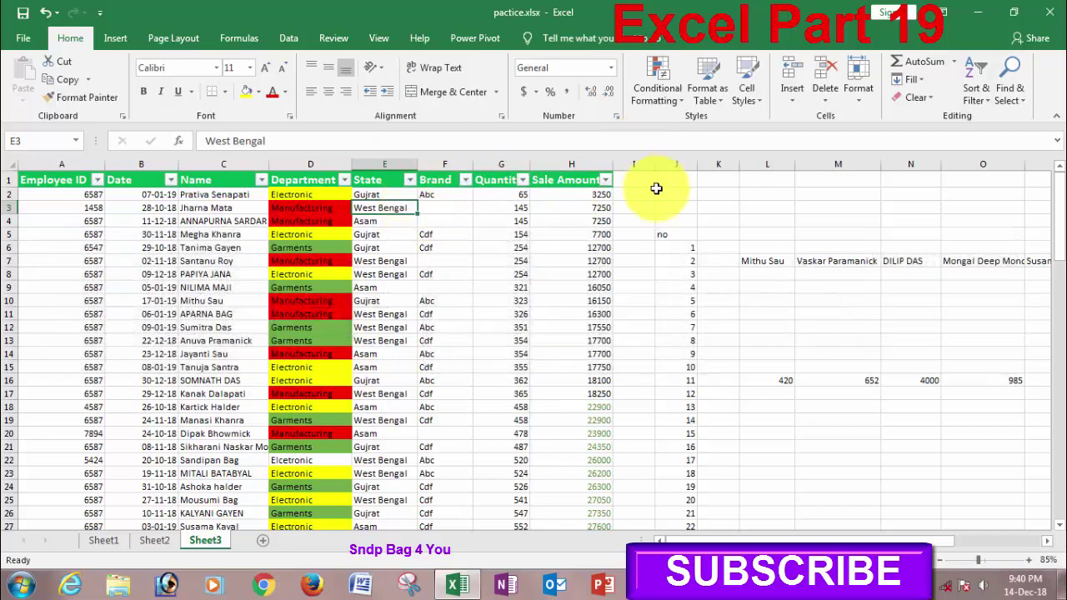
Step: Filter Sale Amount by red font colour, then clear that filter to show all rows
left_click(604, 180)
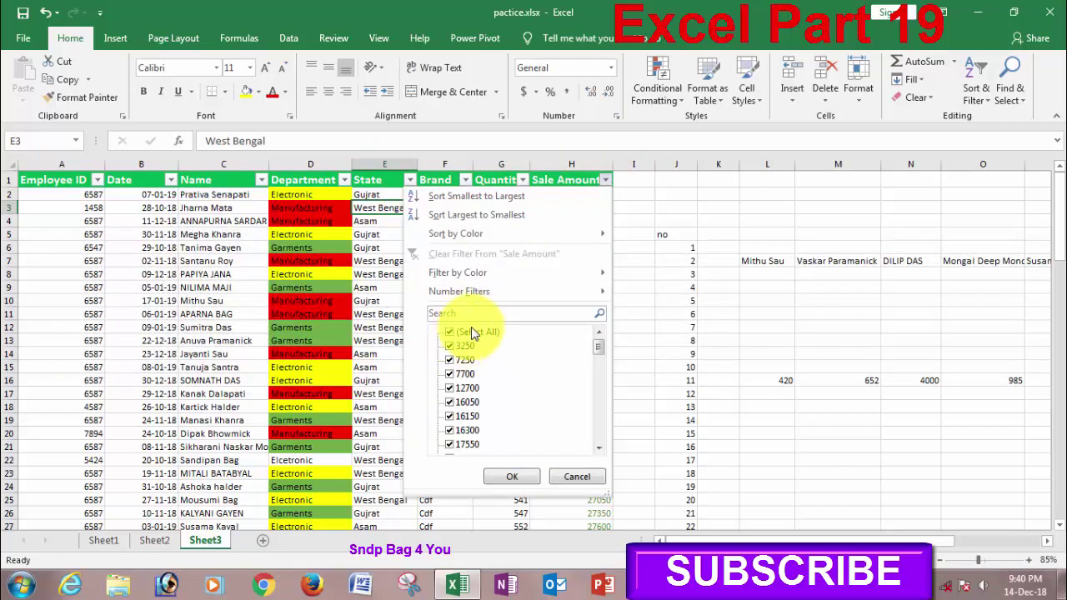
mouse_move(458, 273)
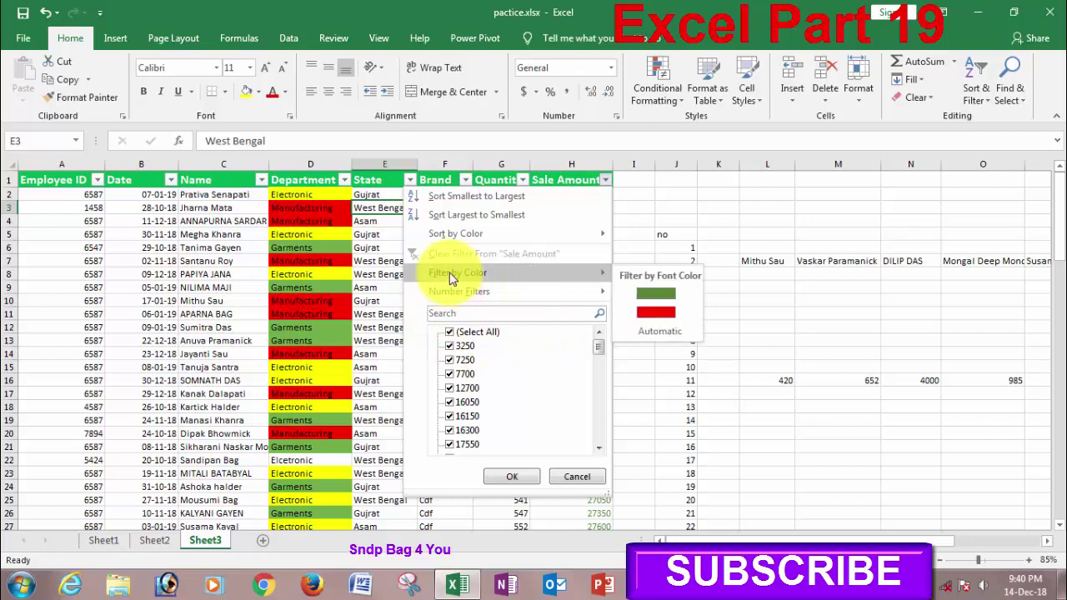
left_click(654, 314)
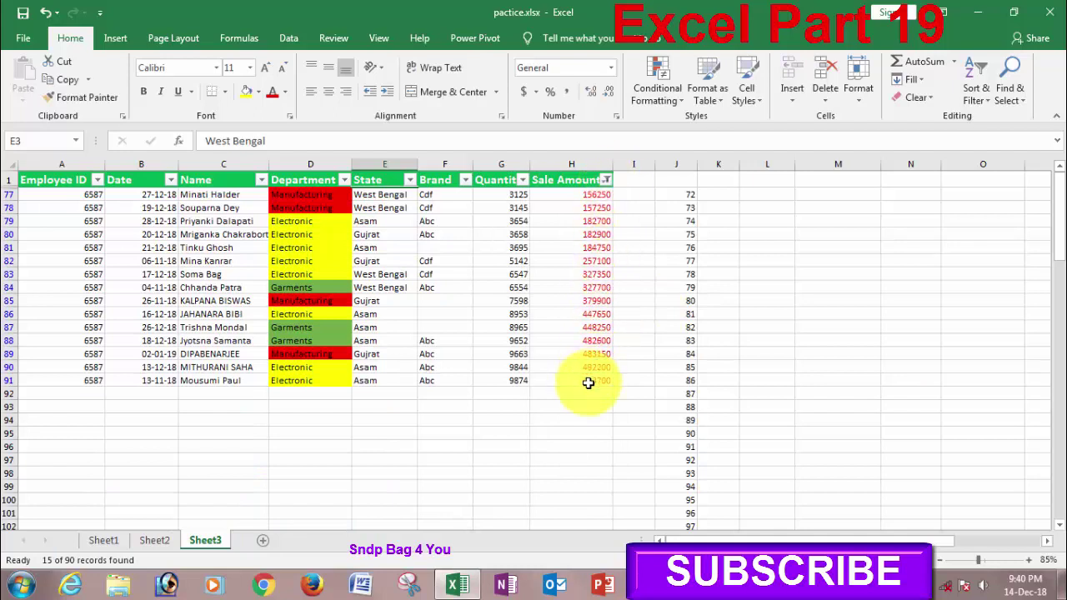
left_click(606, 181)
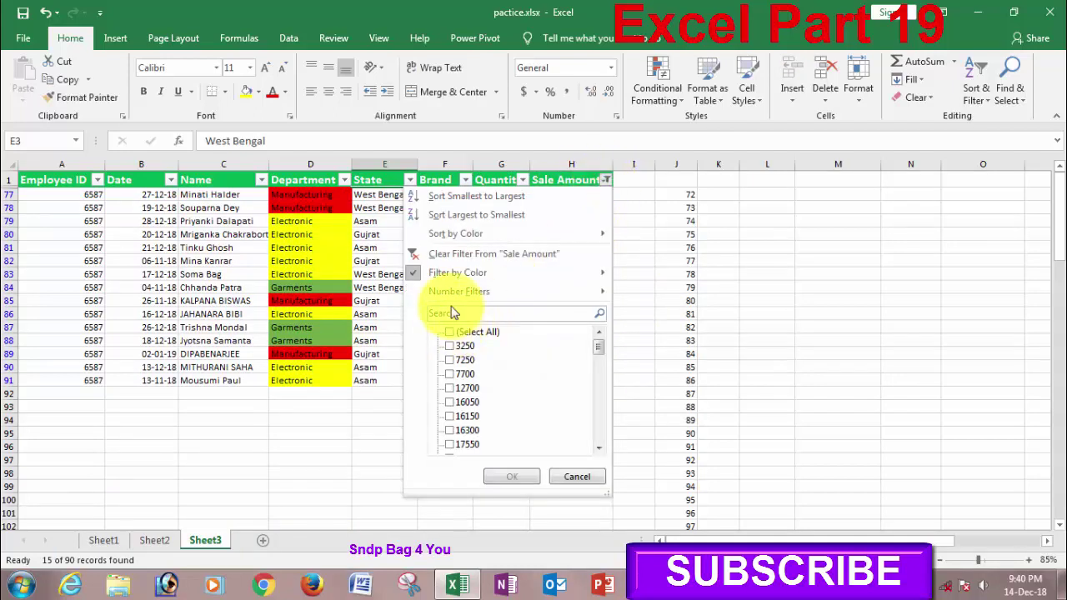
mouse_move(458, 273)
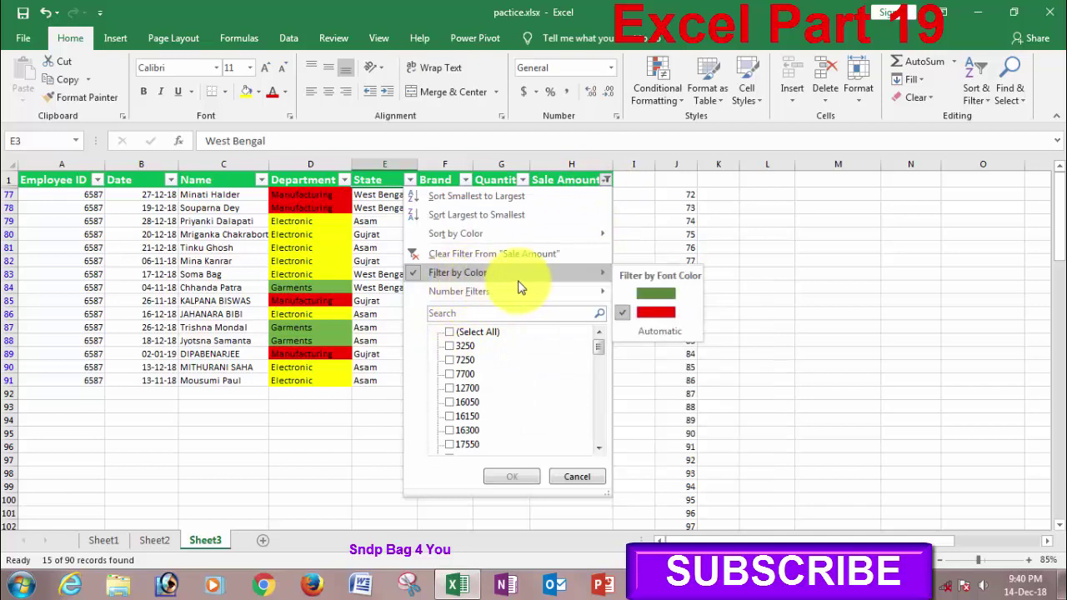
left_click(619, 314)
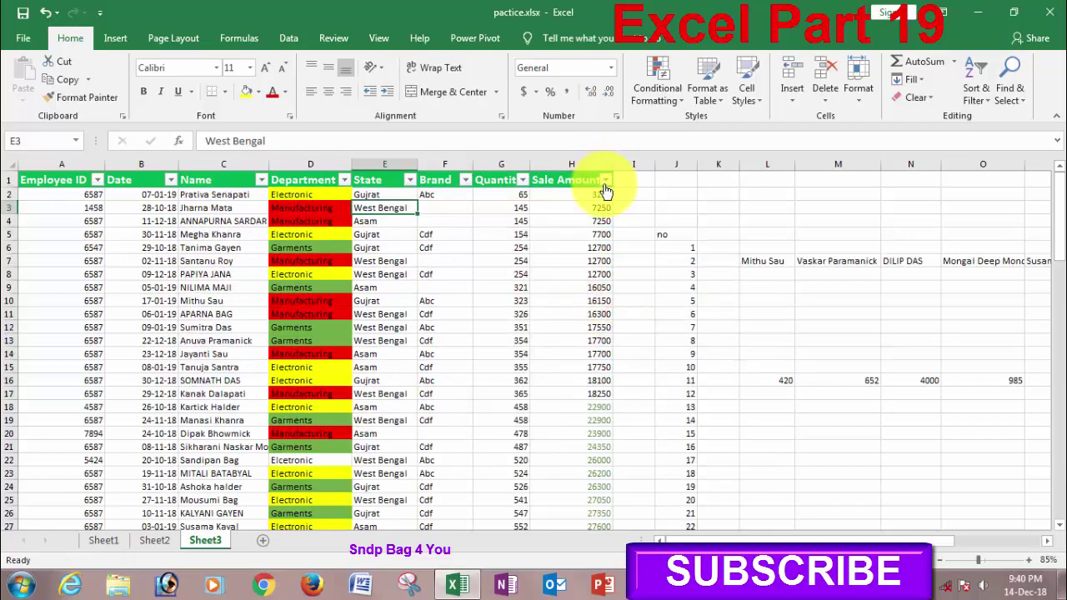
left_click(606, 180)
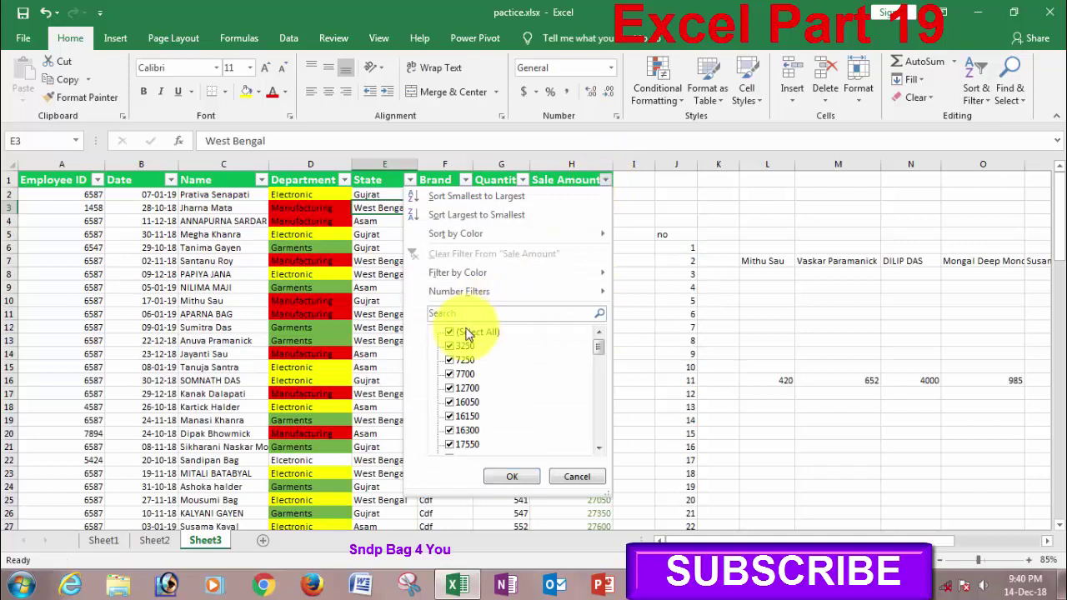
mouse_move(459, 291)
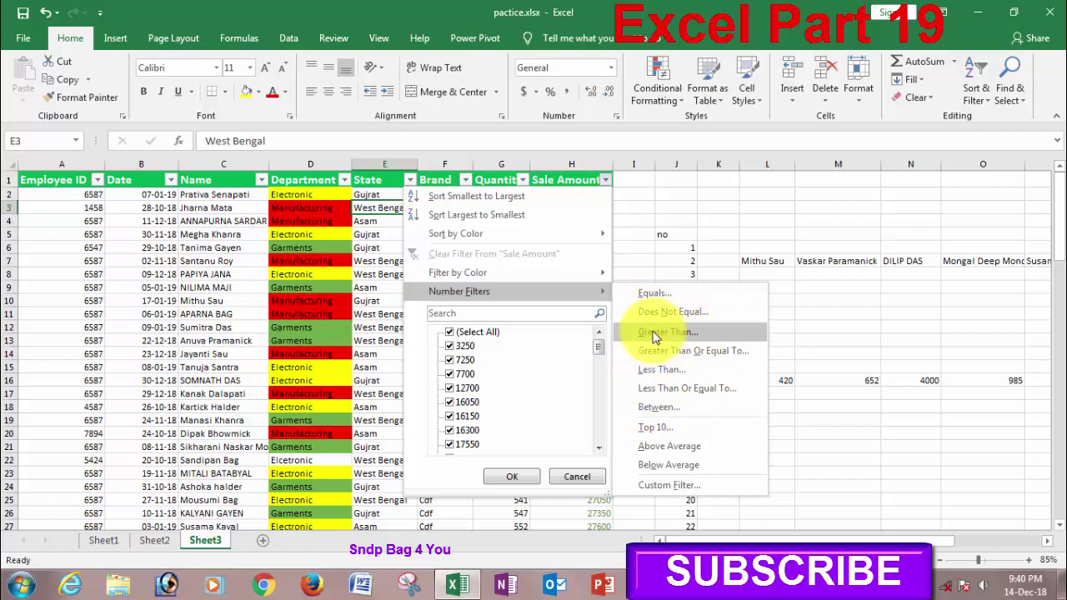
Step: Filter Sale Amount to values greater than 16300, then reopen its filter options to clear it
left_click(646, 343)
type("16300")
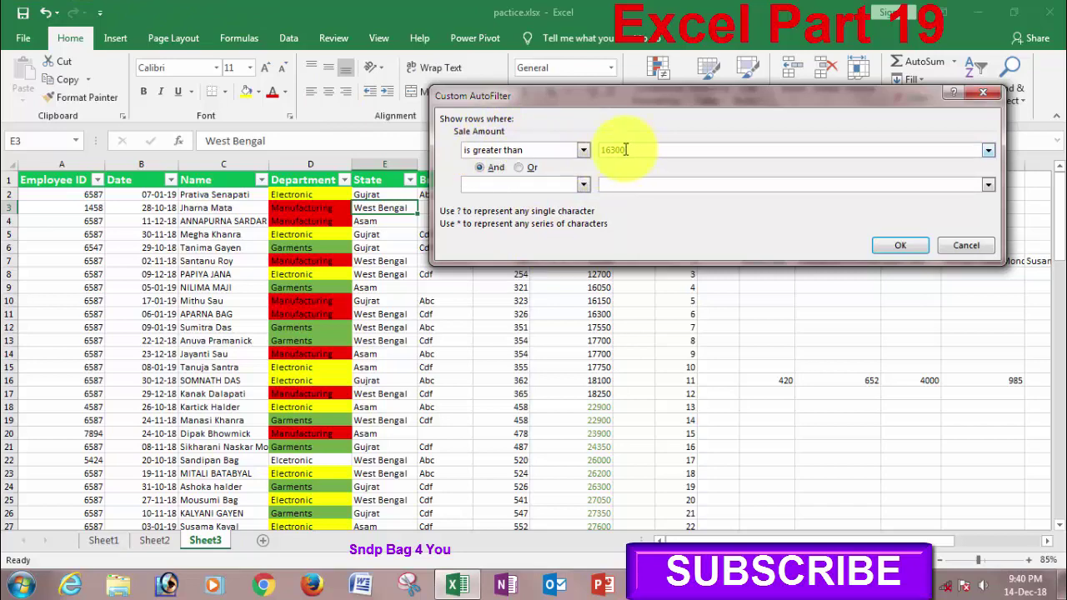
left_click(900, 246)
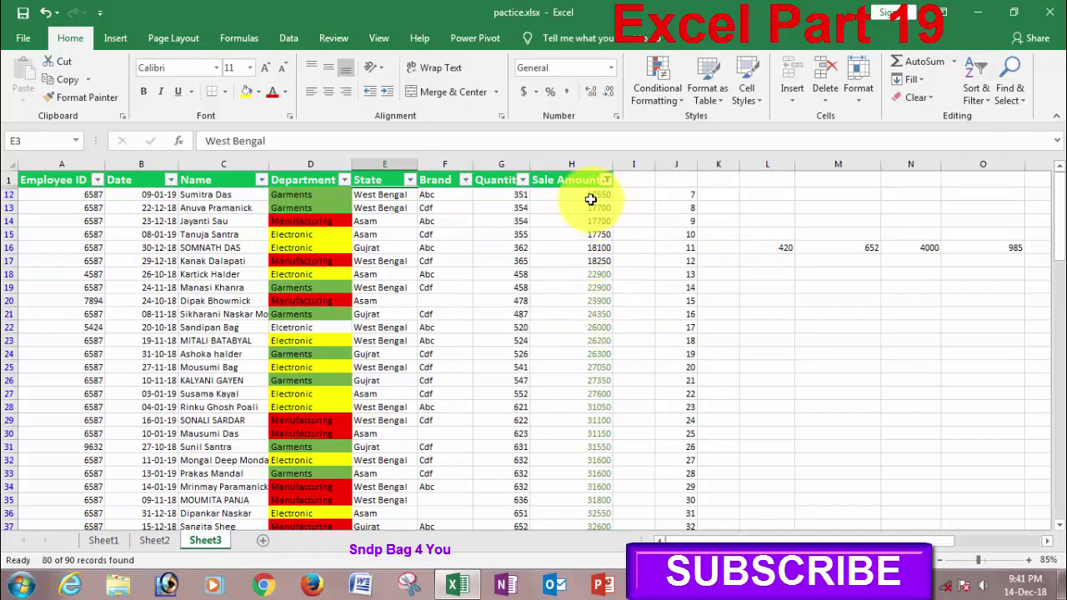
left_click(606, 179)
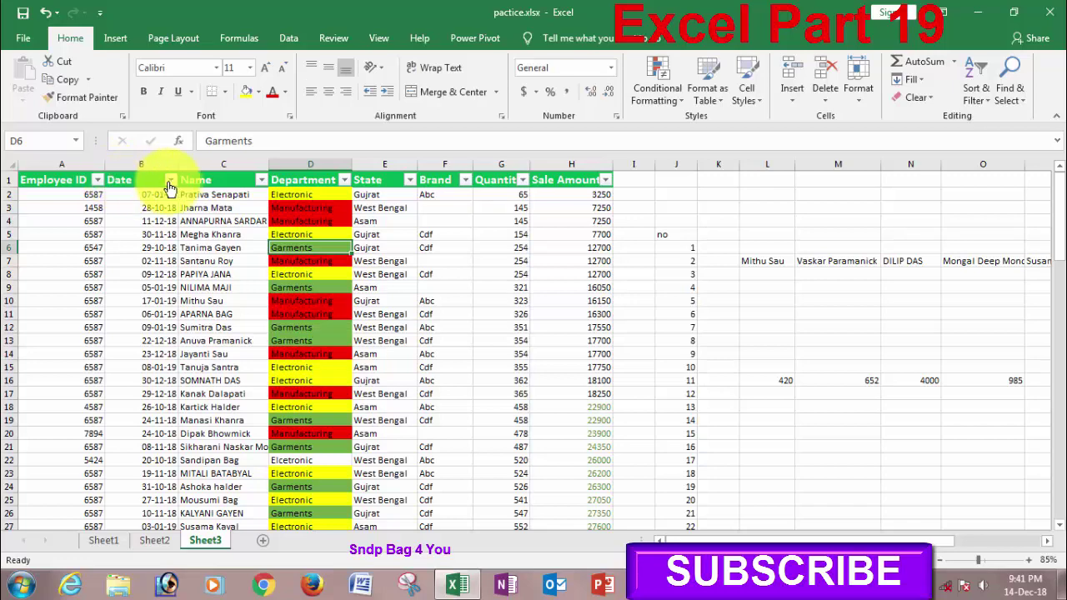
Step: Filter the Date column to show only January 2019
left_click(170, 180)
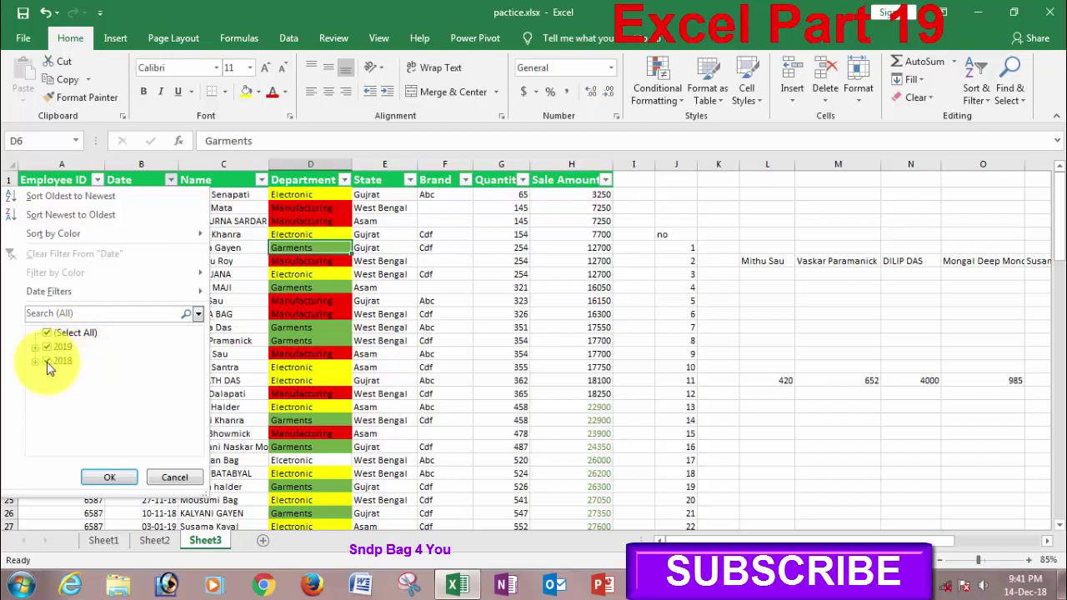
left_click(35, 348)
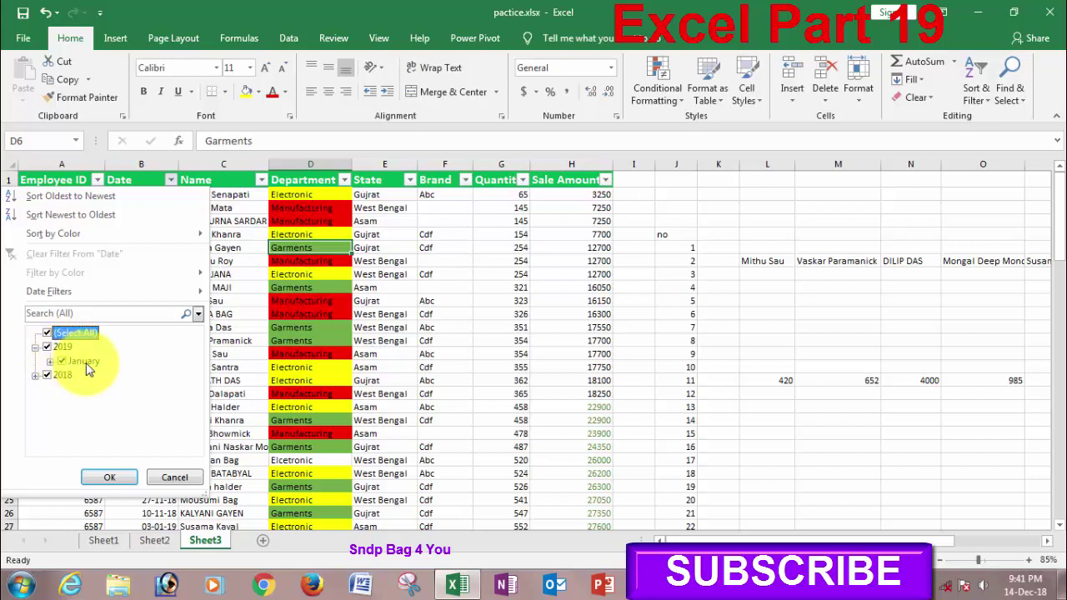
left_click(35, 376)
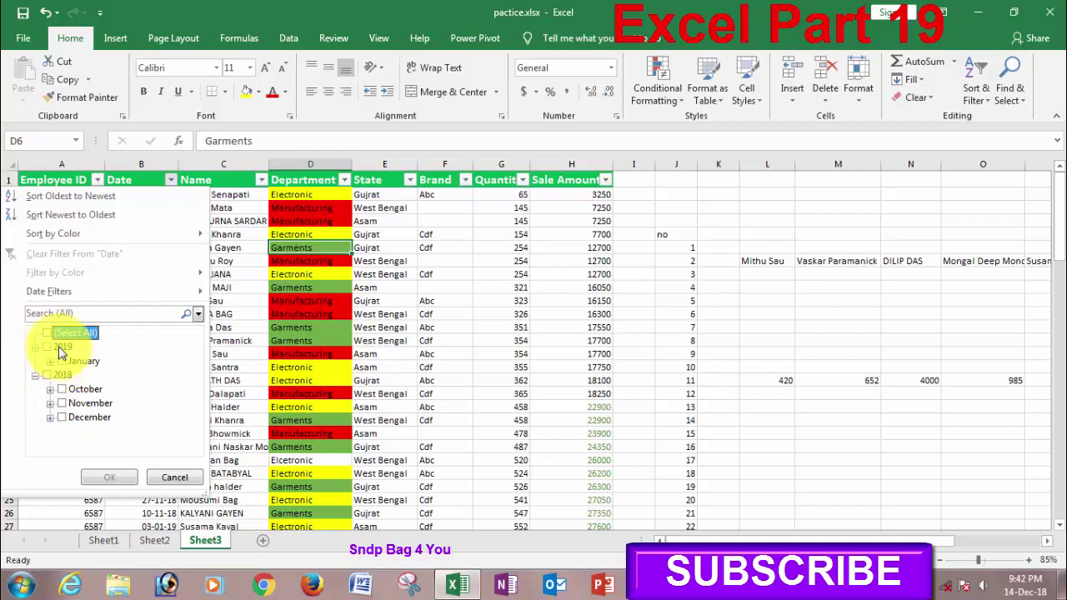
left_click(60, 361)
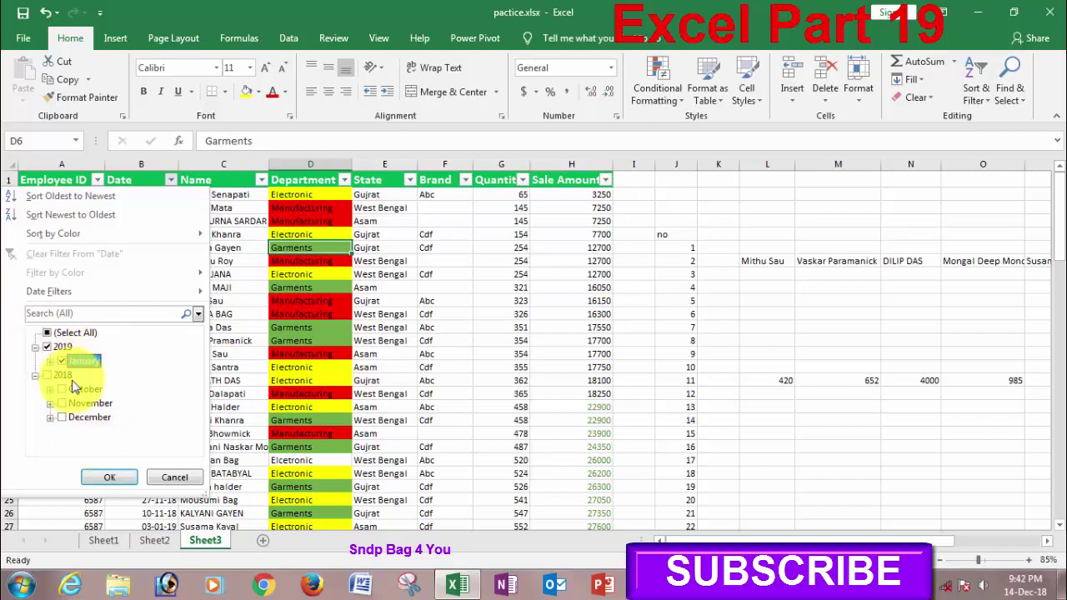
left_click(104, 475)
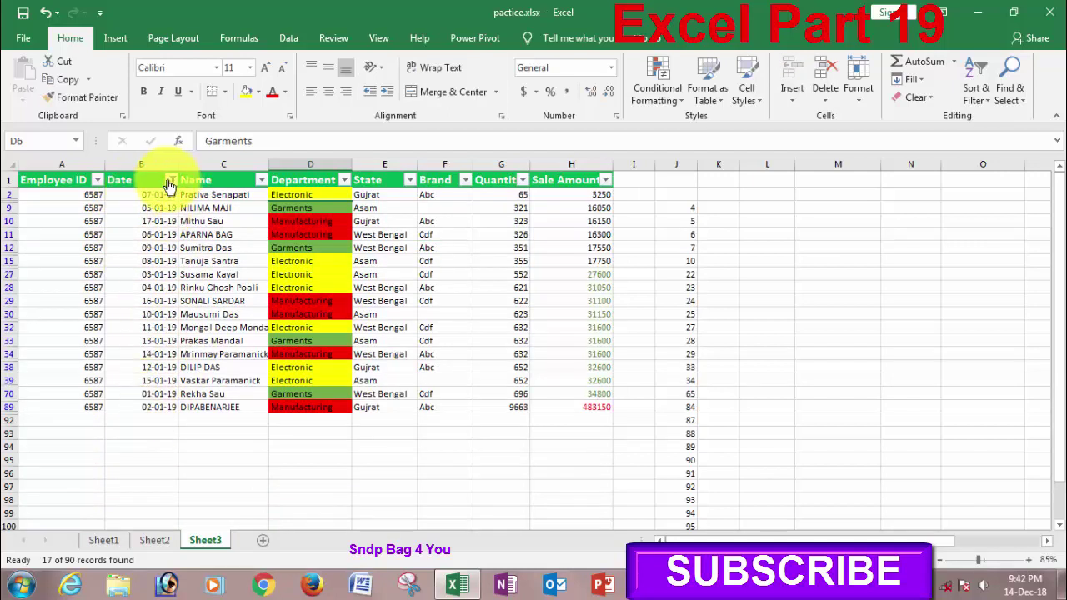
Step: Reselect all dates in the Date filter to show every row again
left_click(170, 180)
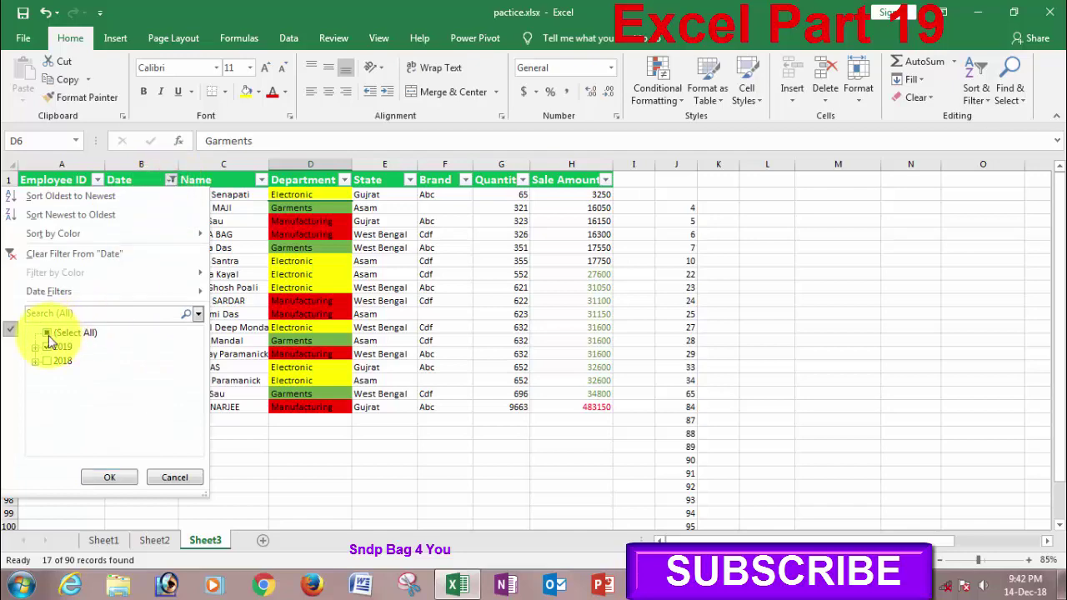
left_click(44, 334)
left_click(110, 477)
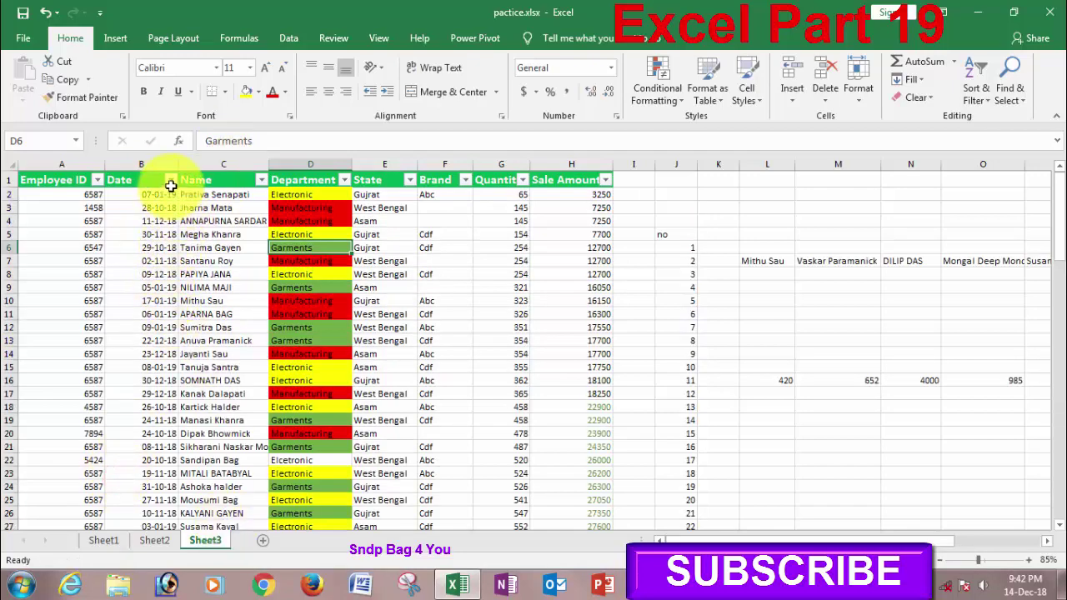
left_click(170, 181)
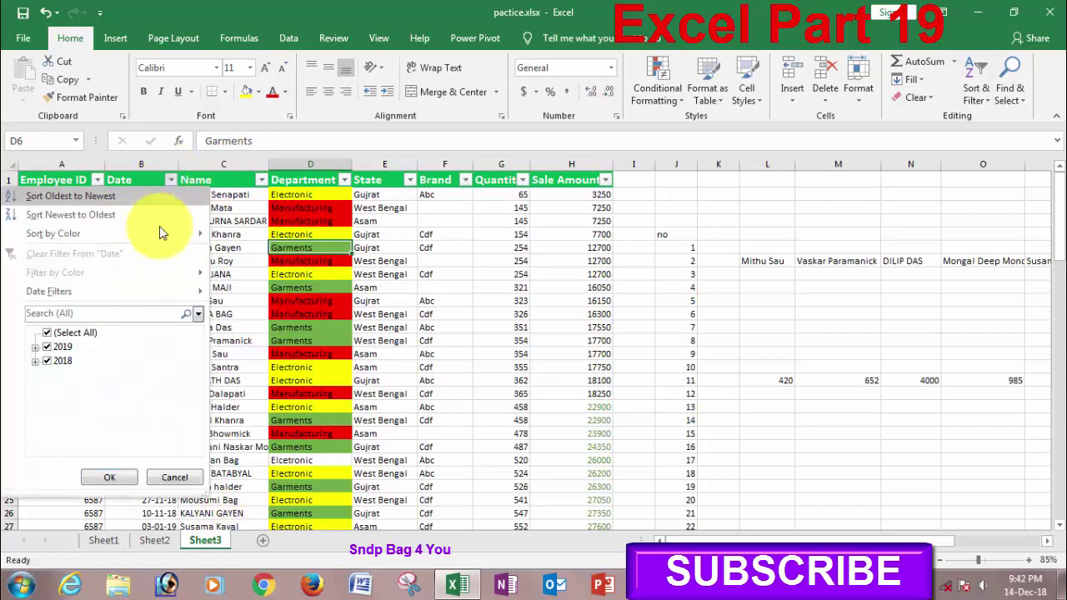
left_click(92, 293)
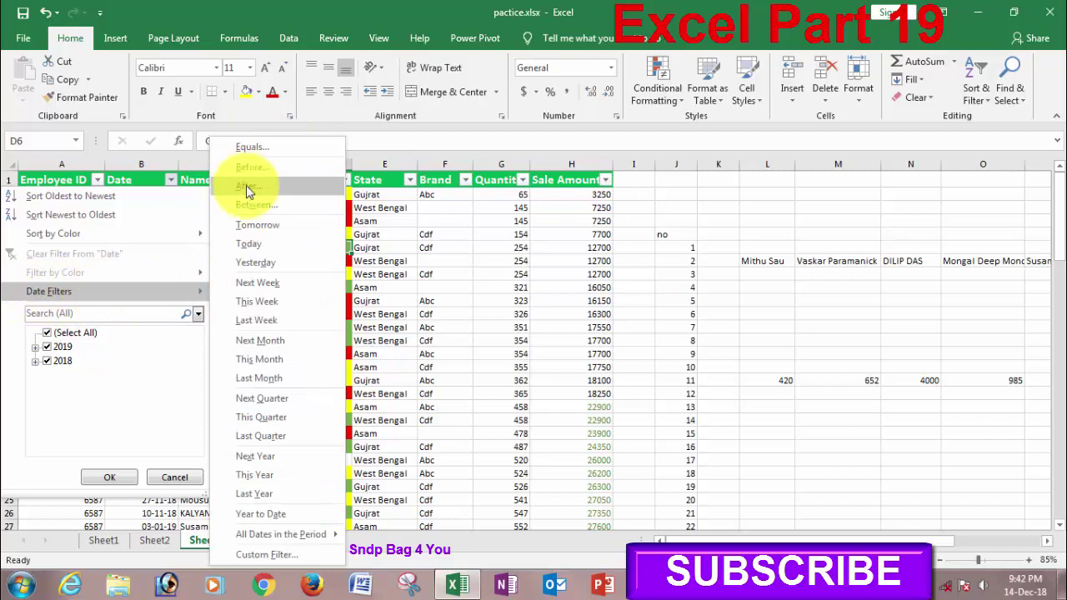
left_click(255, 247)
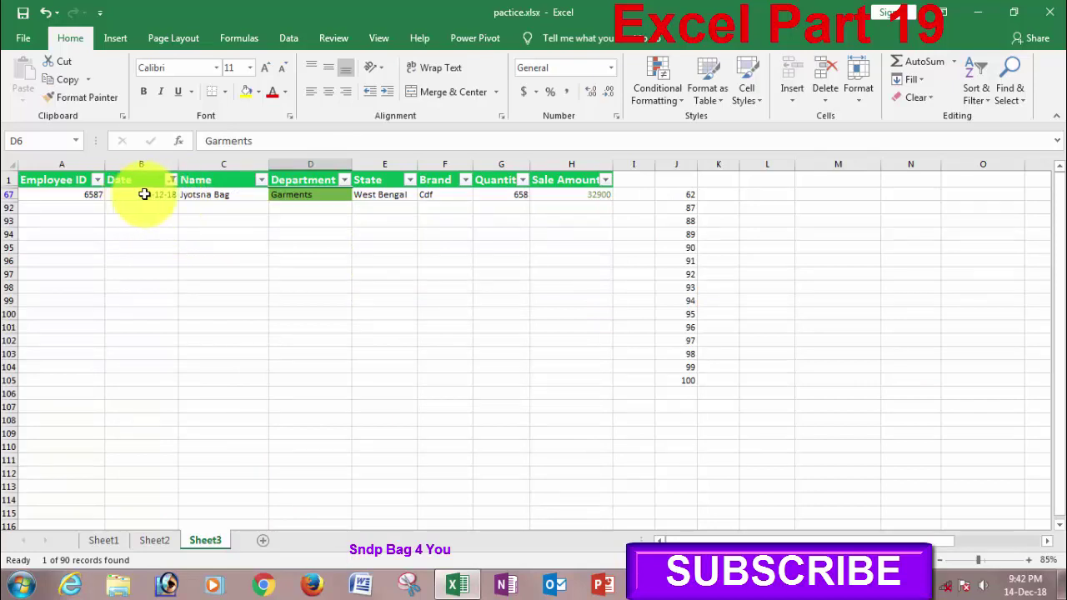
left_click(169, 182)
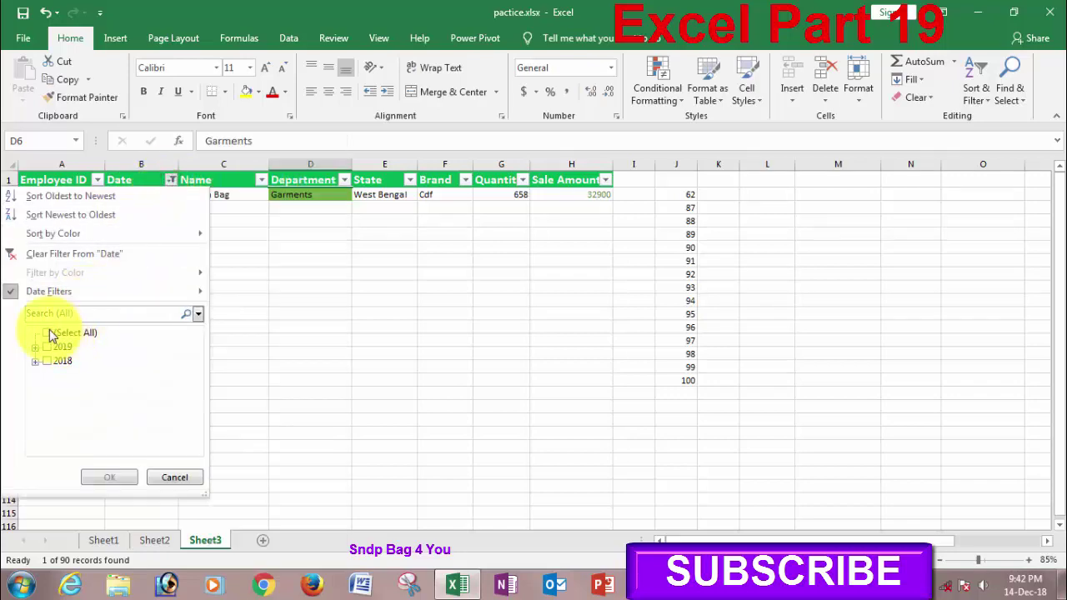
left_click(47, 332)
left_click(109, 477)
left_click(170, 181)
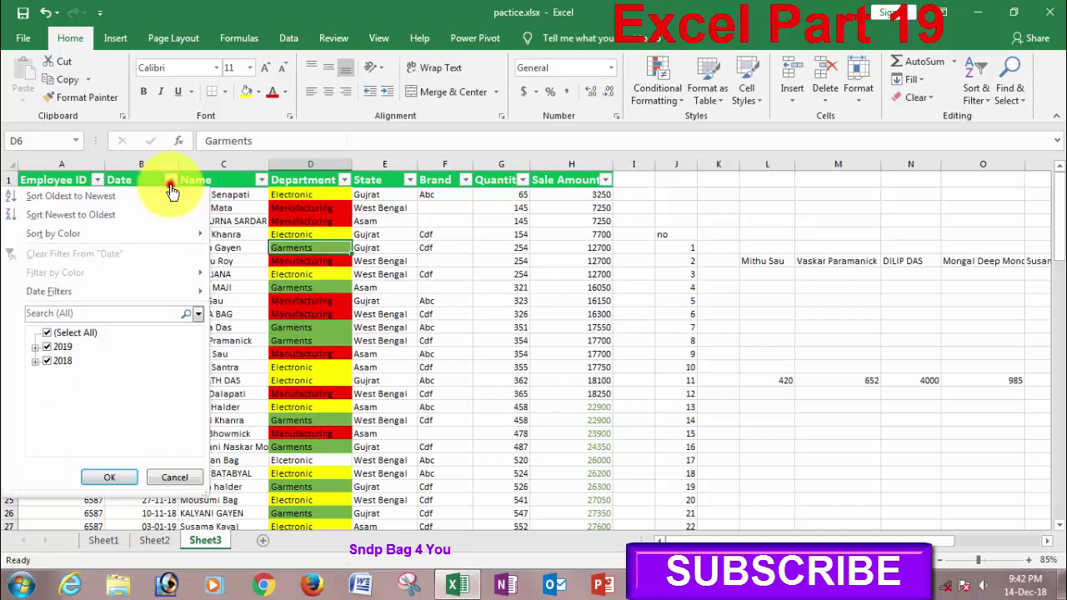
mouse_move(49, 291)
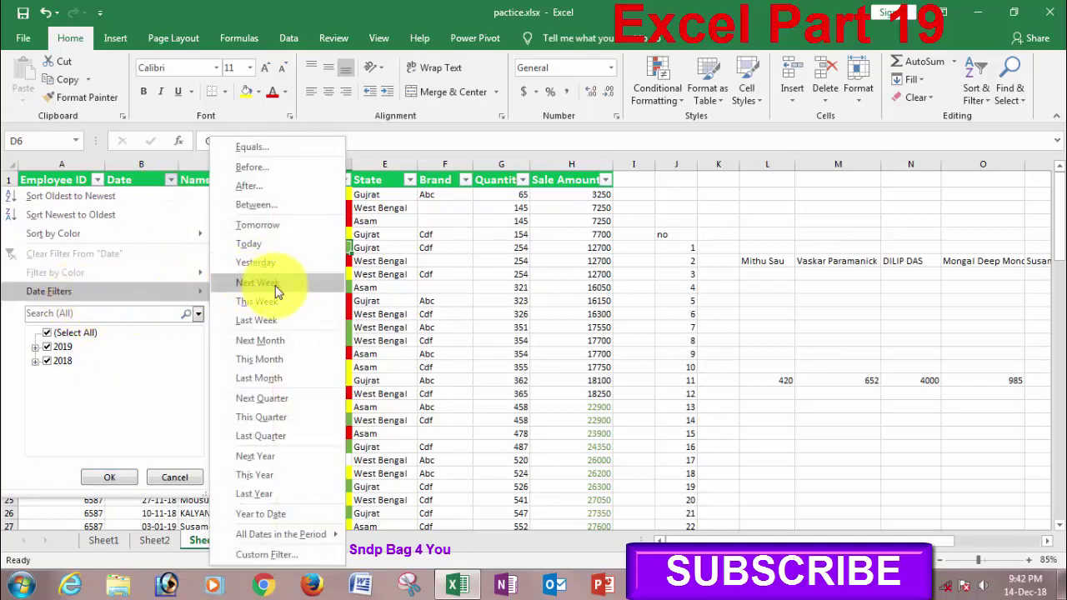
left_click(276, 284)
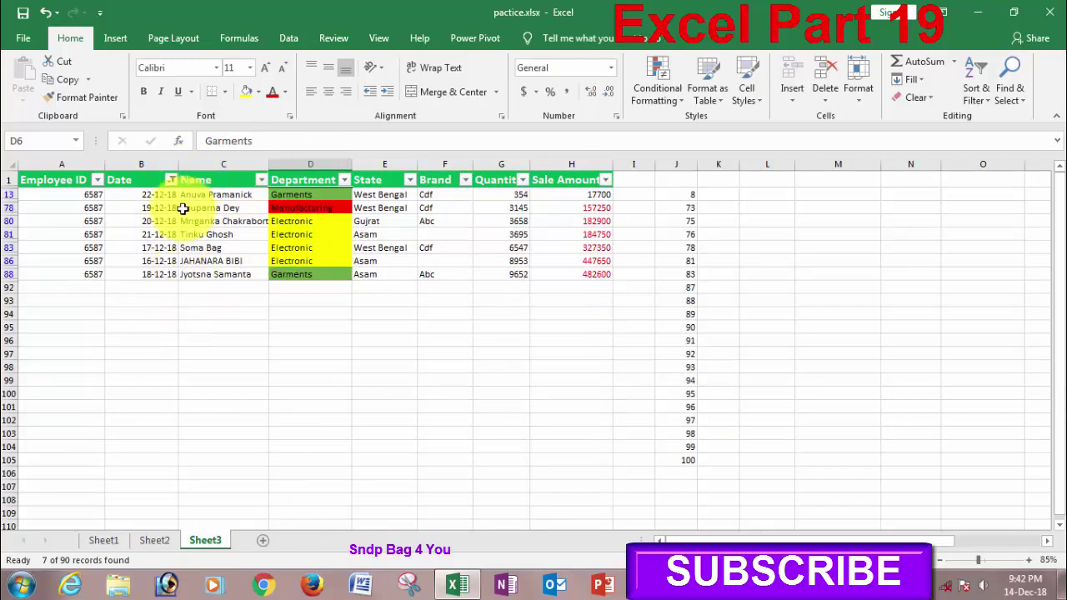
left_click(171, 180)
left_click(48, 332)
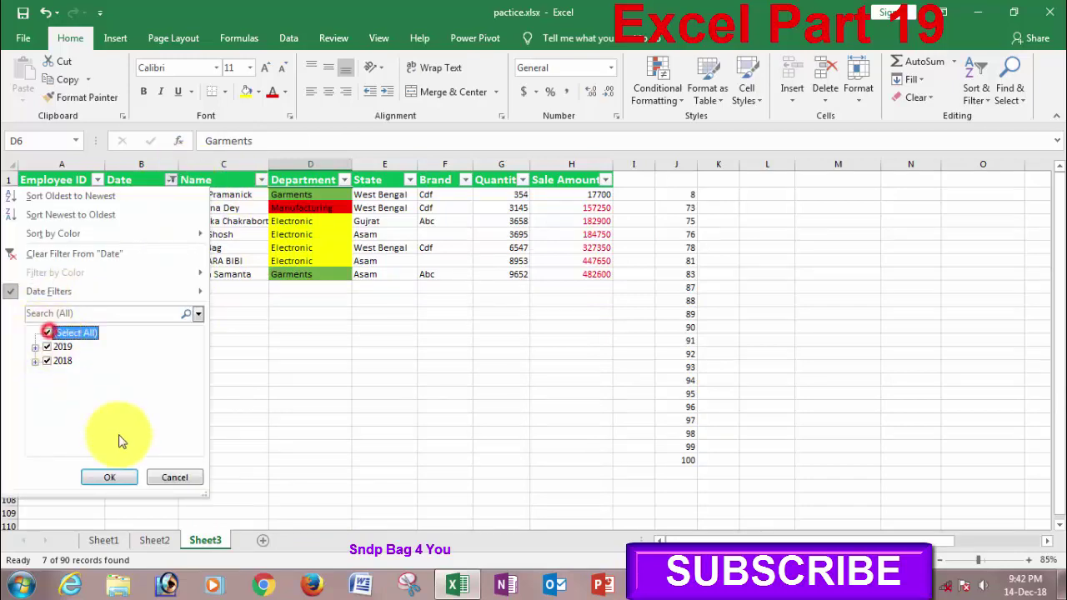
left_click(112, 478)
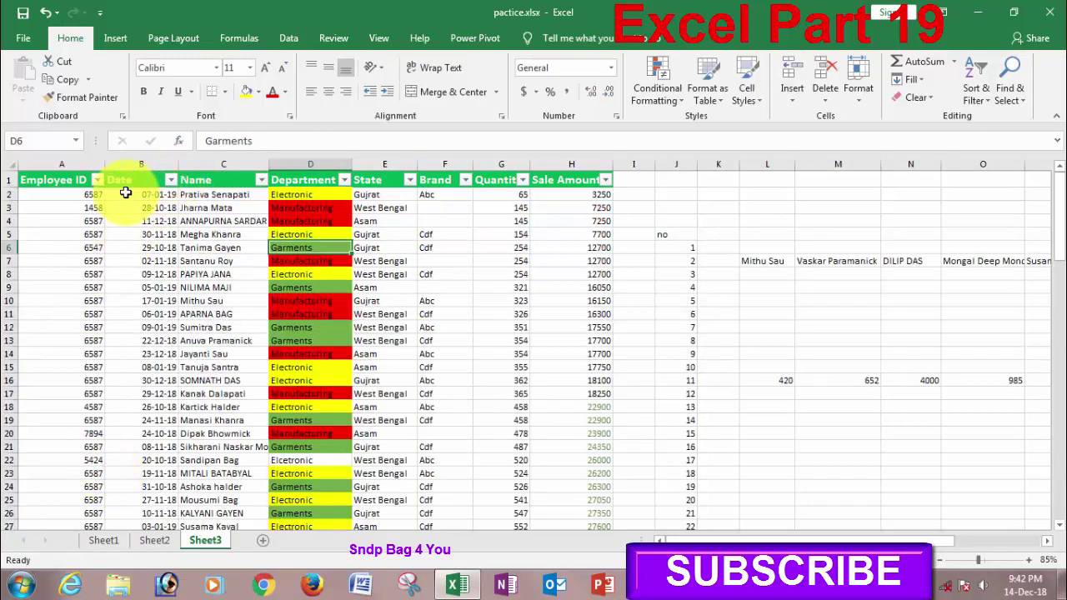
Step: Filter the Date column to all dates in November
left_click(171, 180)
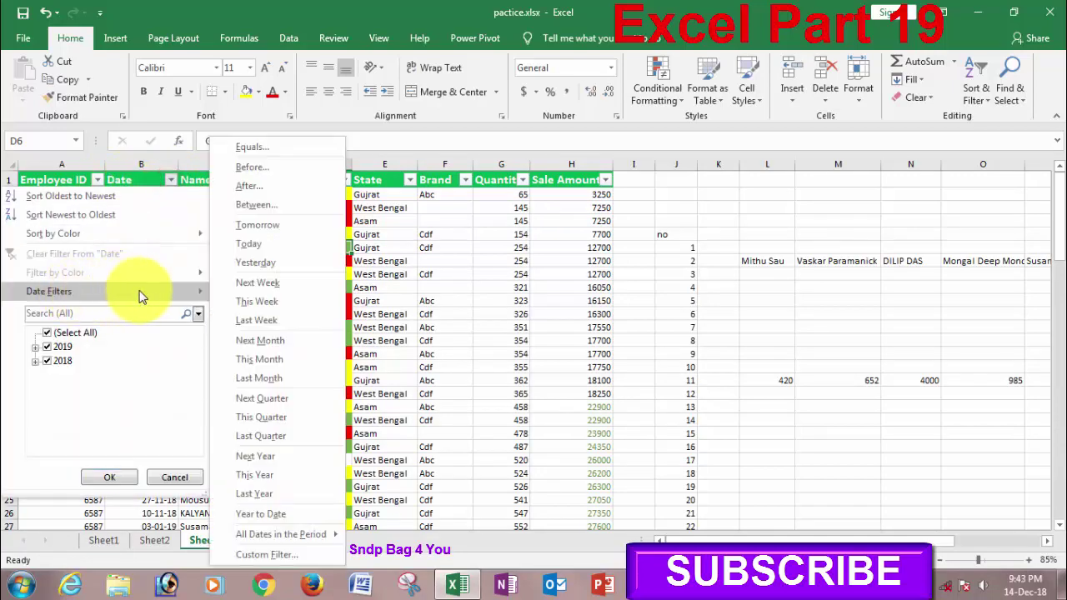
mouse_move(48, 291)
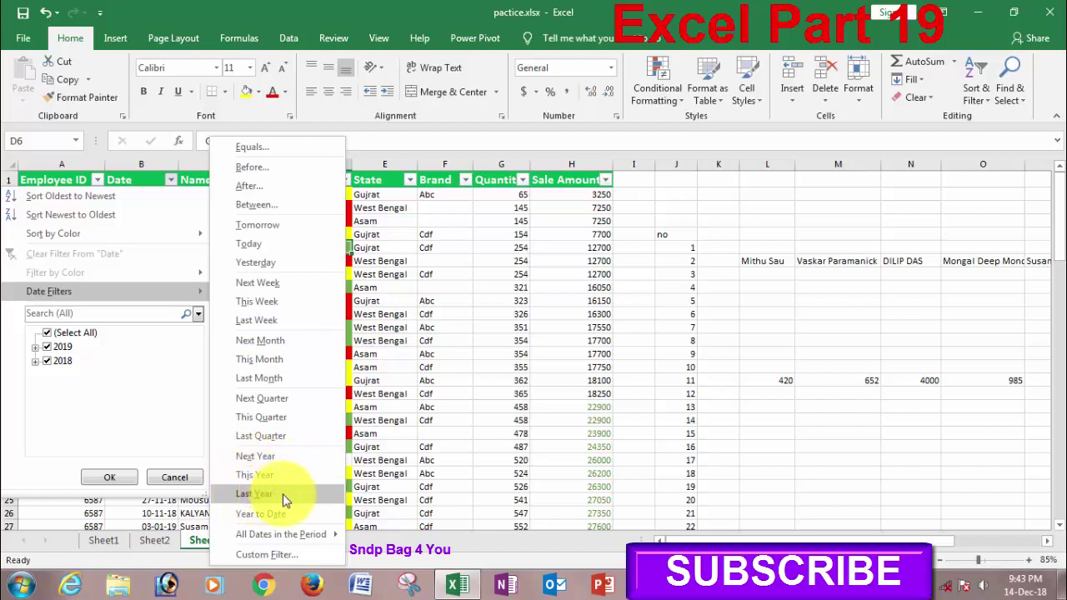
mouse_move(281, 535)
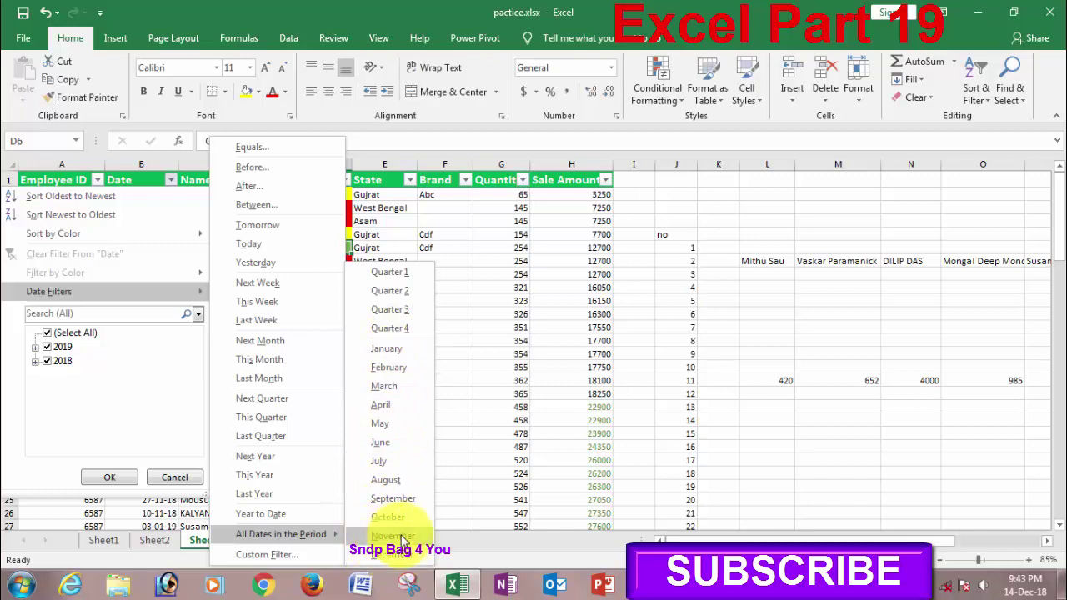
left_click(401, 536)
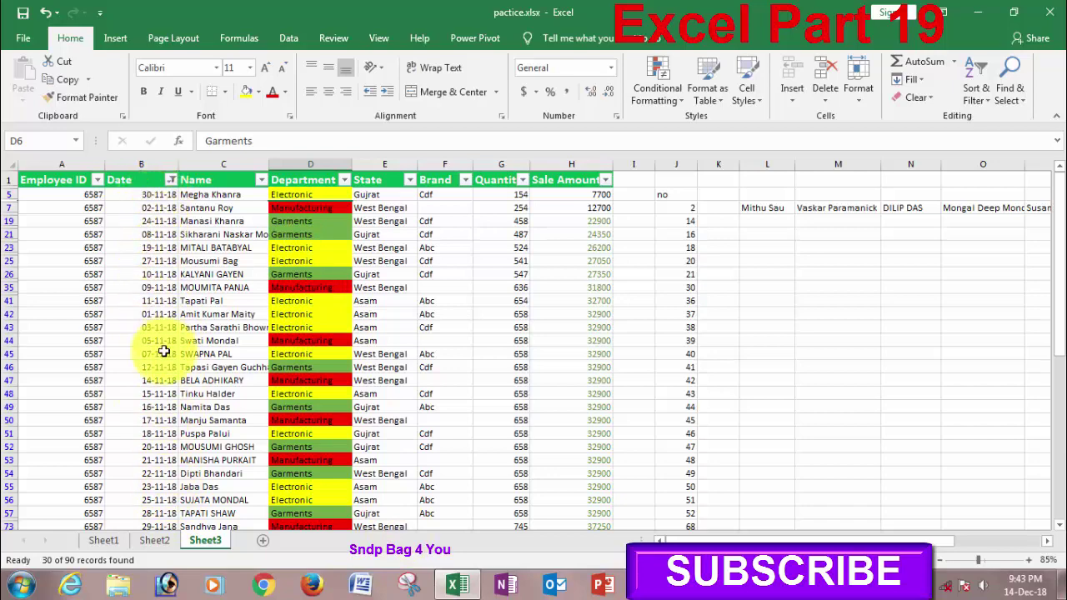
left_click_drag(1059, 241, 1057, 234)
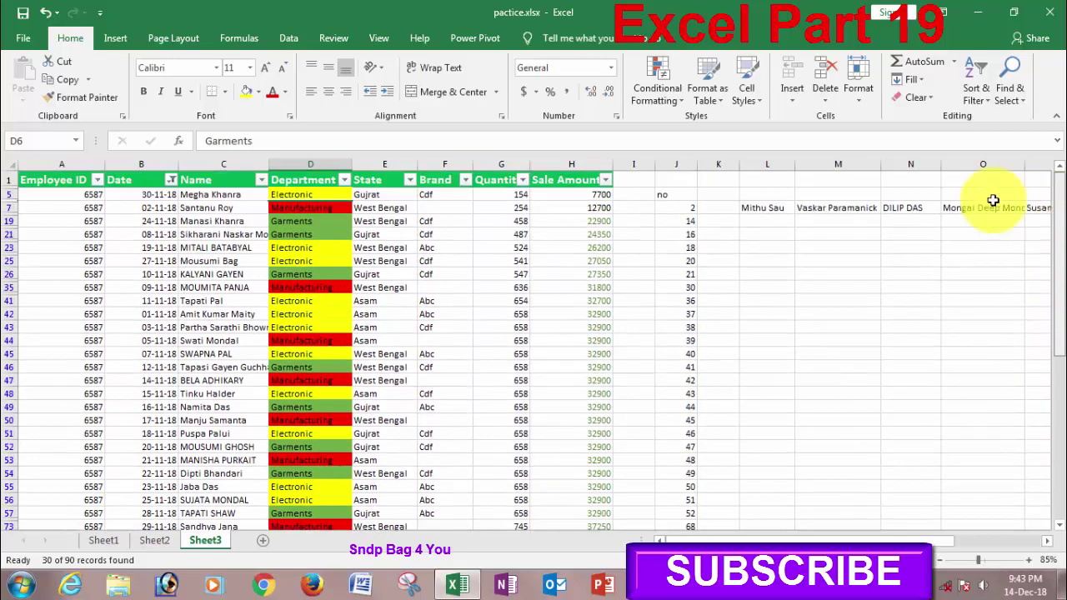
Step: Clear the November filter with Select All, then bring up the Date Filters list
left_click(170, 184)
left_click(50, 333)
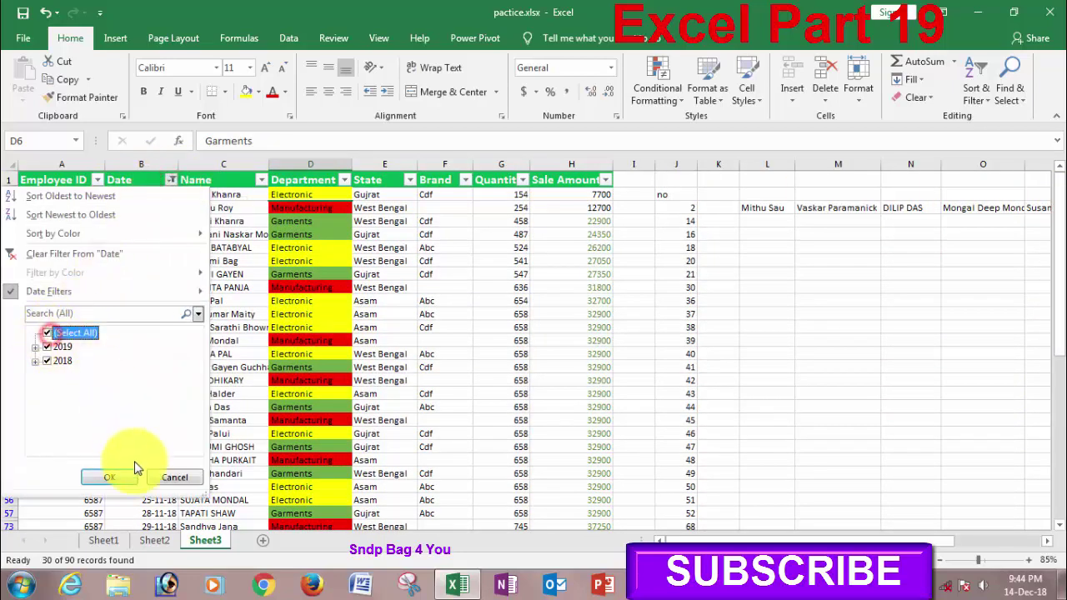
left_click(110, 477)
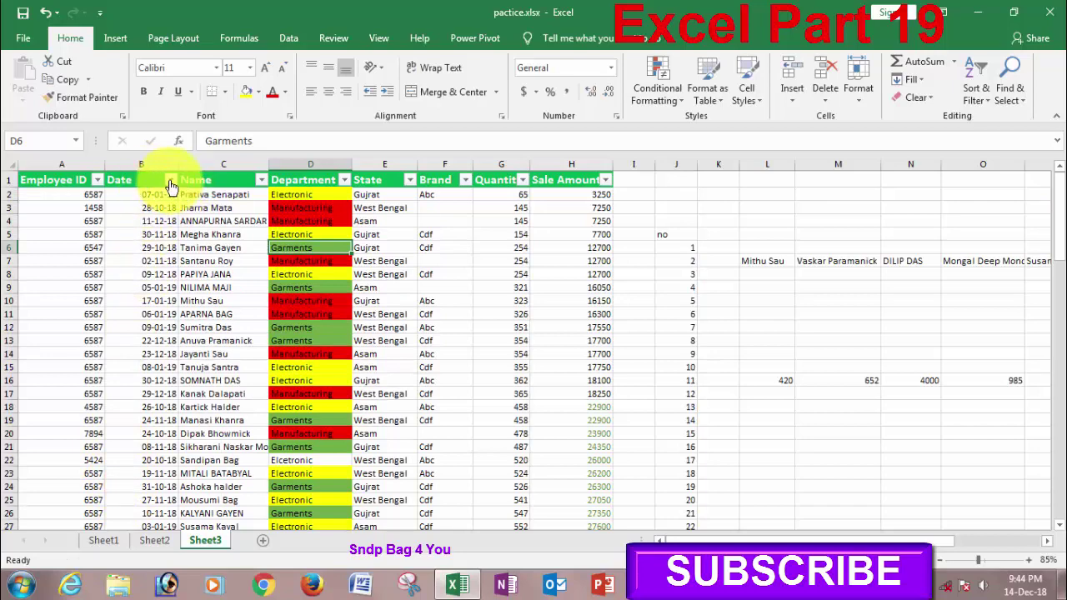
left_click(171, 181)
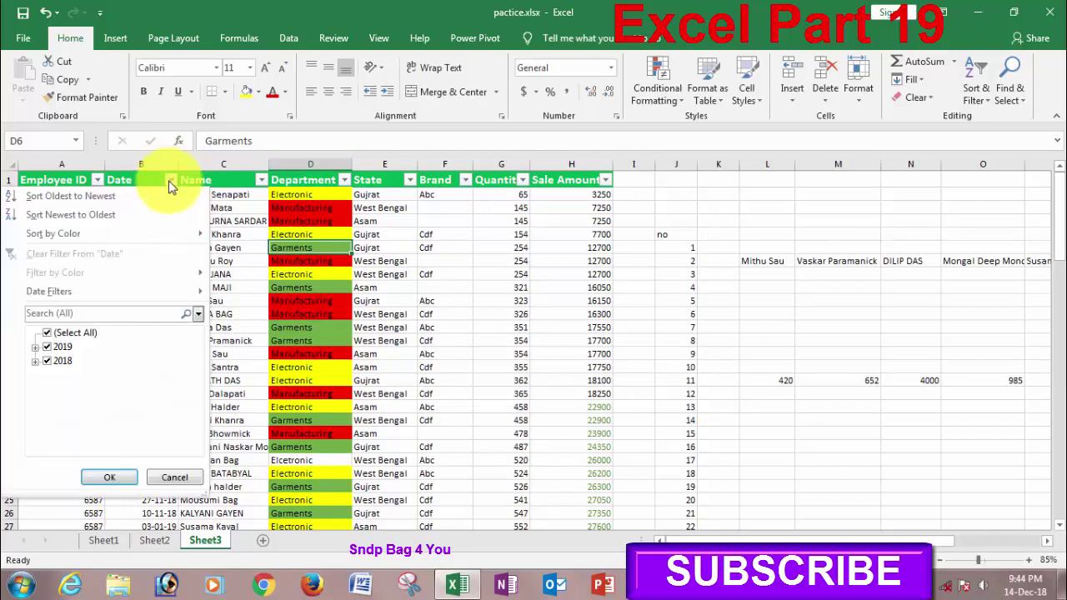
left_click(56, 292)
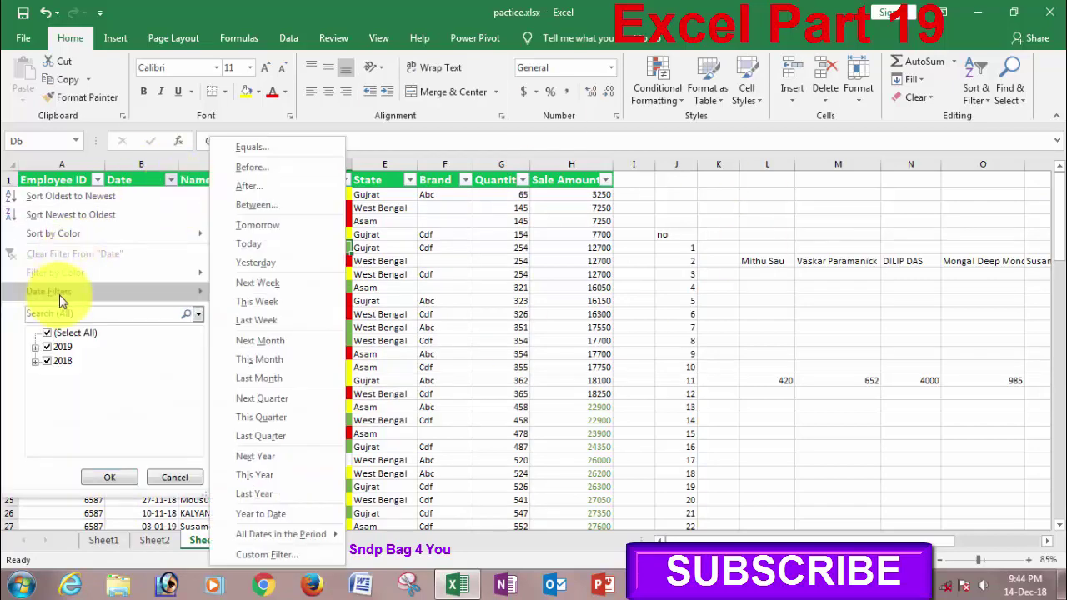
Step: Apply a custom Date filter 'is after 26-11-2018'
left_click(281, 556)
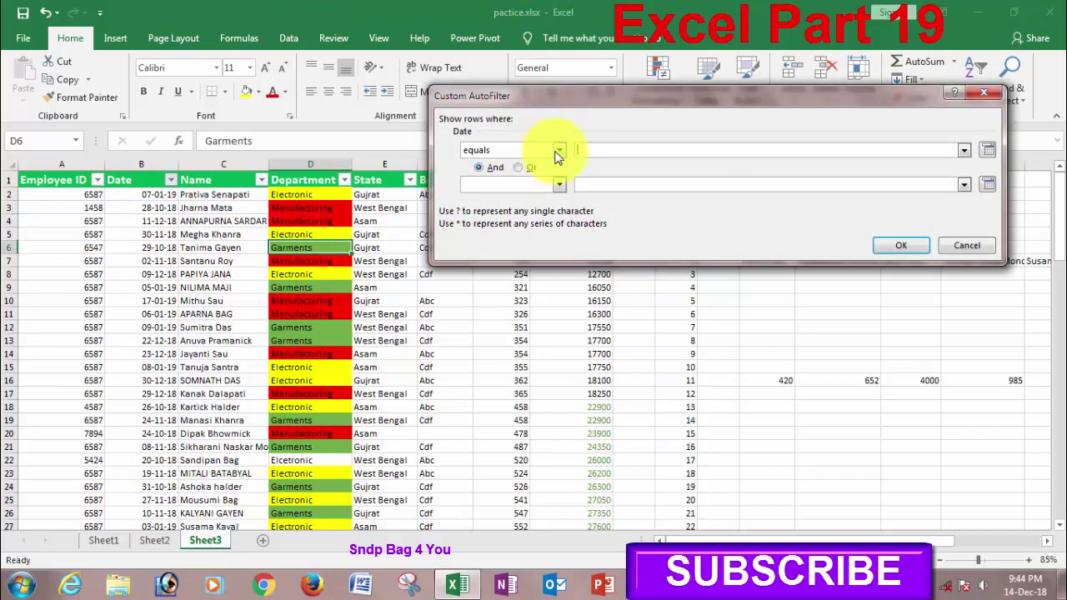
left_click(560, 151)
left_click(476, 194)
left_click(559, 150)
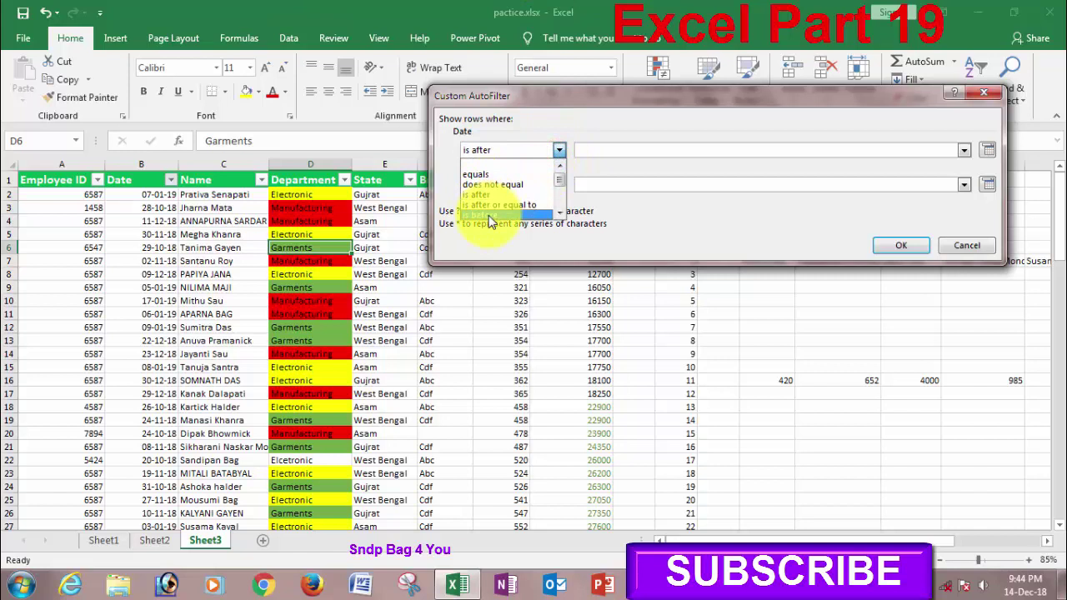
left_click(558, 214)
left_click(559, 213)
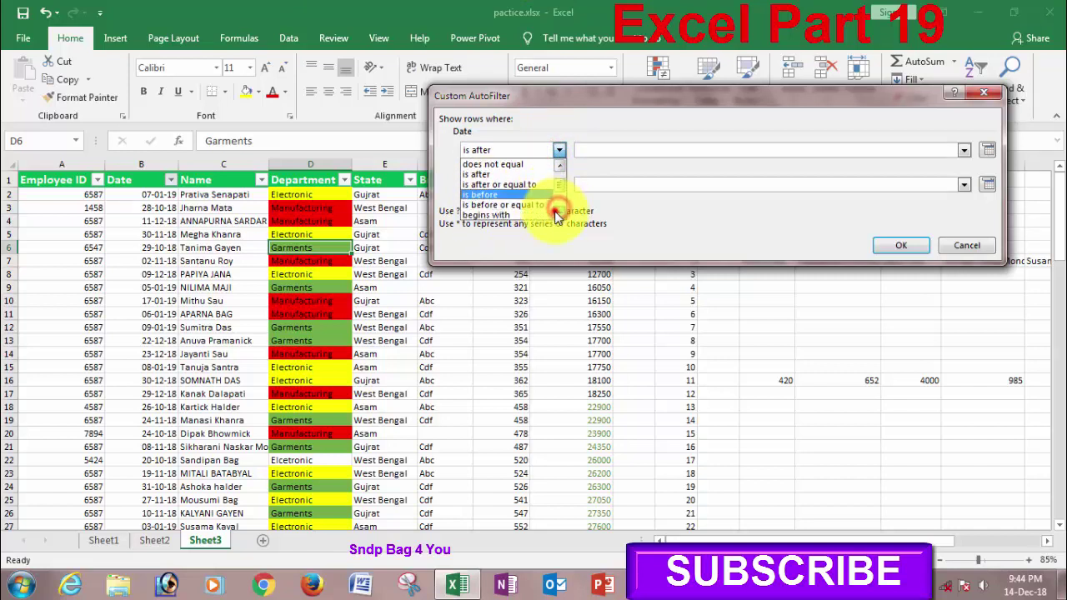
left_click(557, 184)
left_click(543, 157)
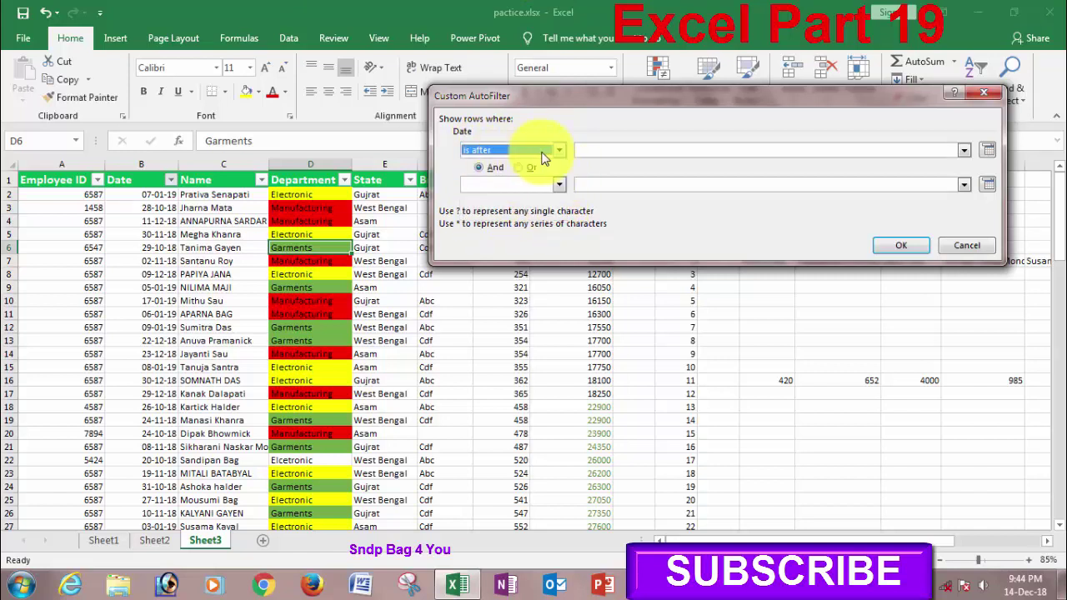
left_click(598, 148)
type("26-11-2018")
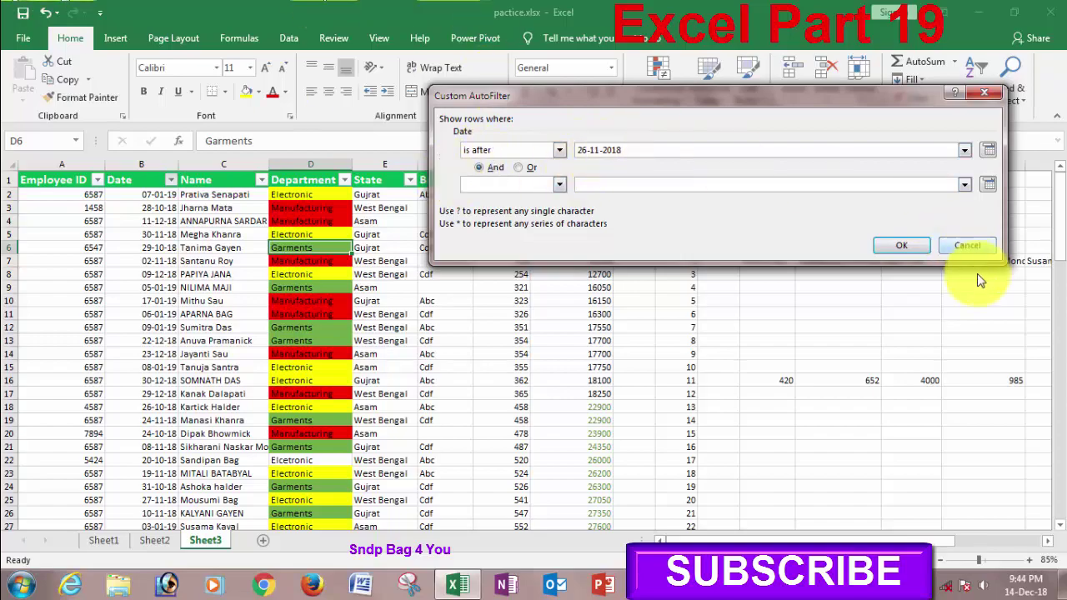
left_click(914, 250)
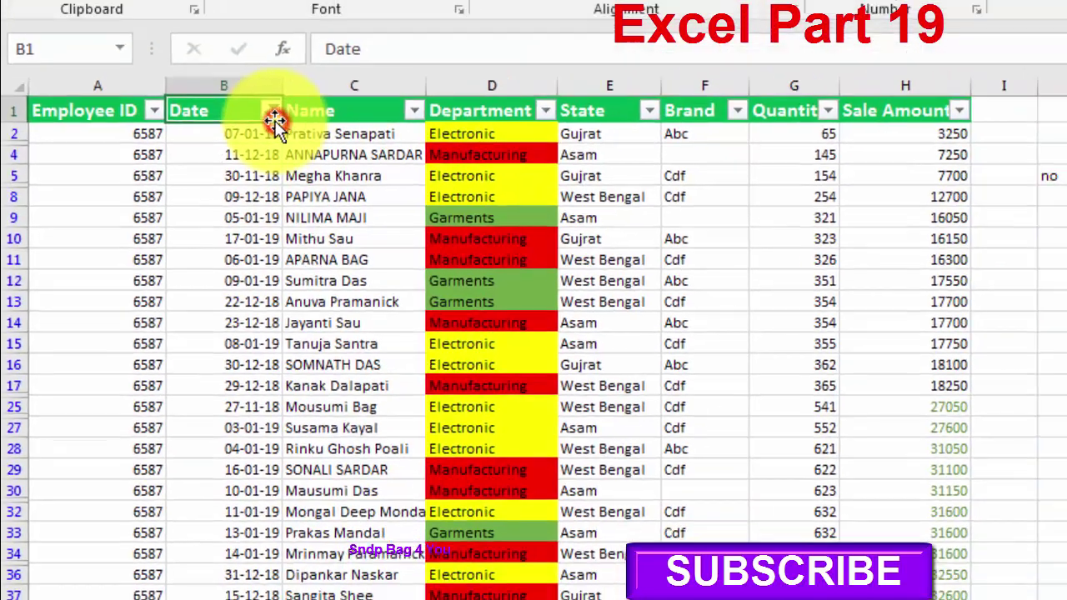
left_click(192, 164)
mouse_move(49, 293)
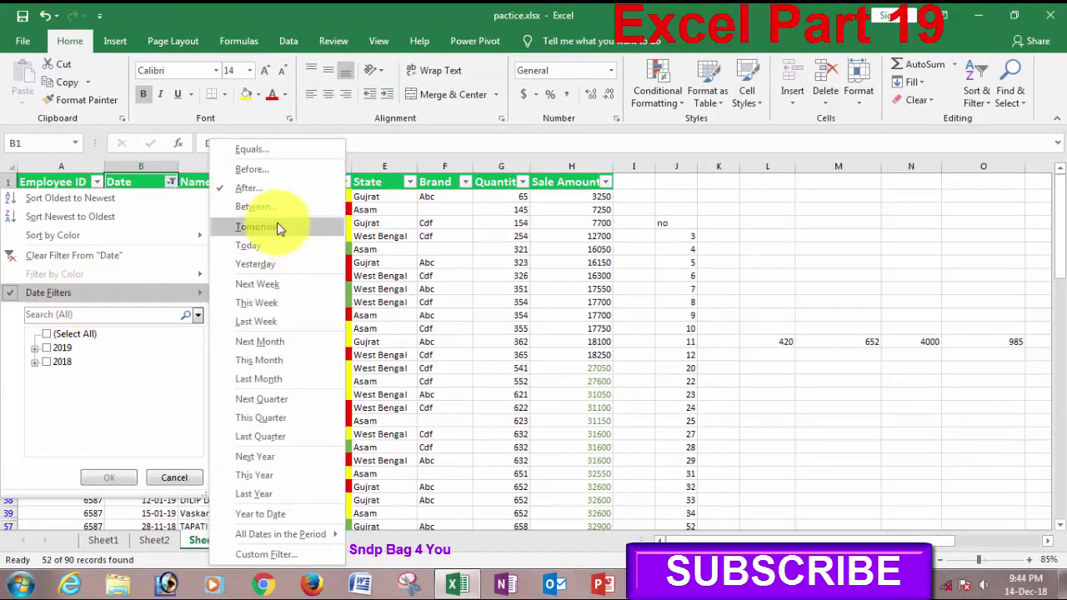
left_click(171, 182)
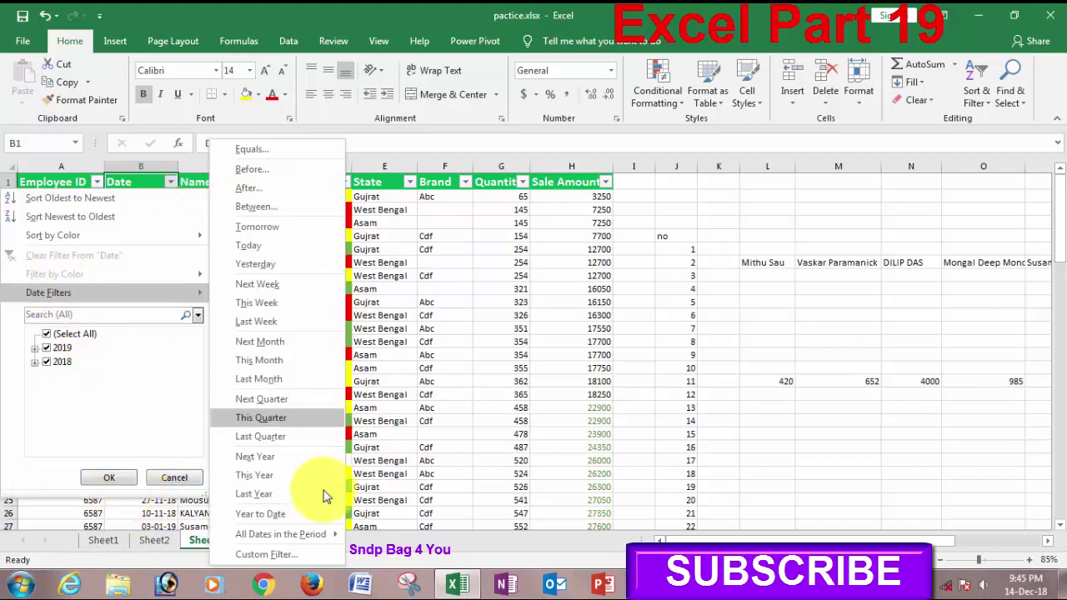
left_click(275, 554)
left_click(557, 154)
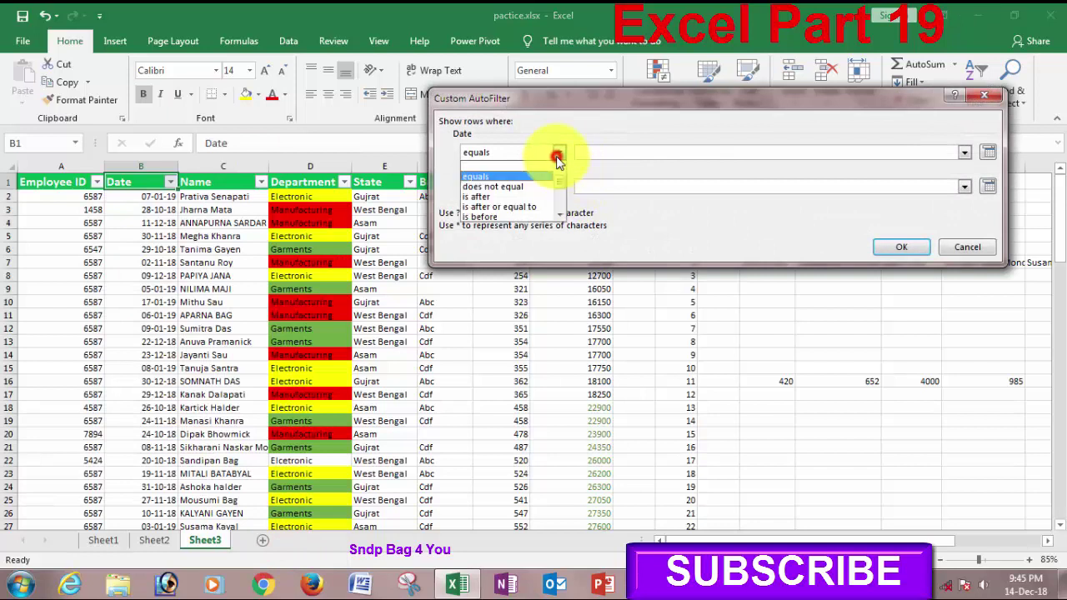
left_click(486, 216)
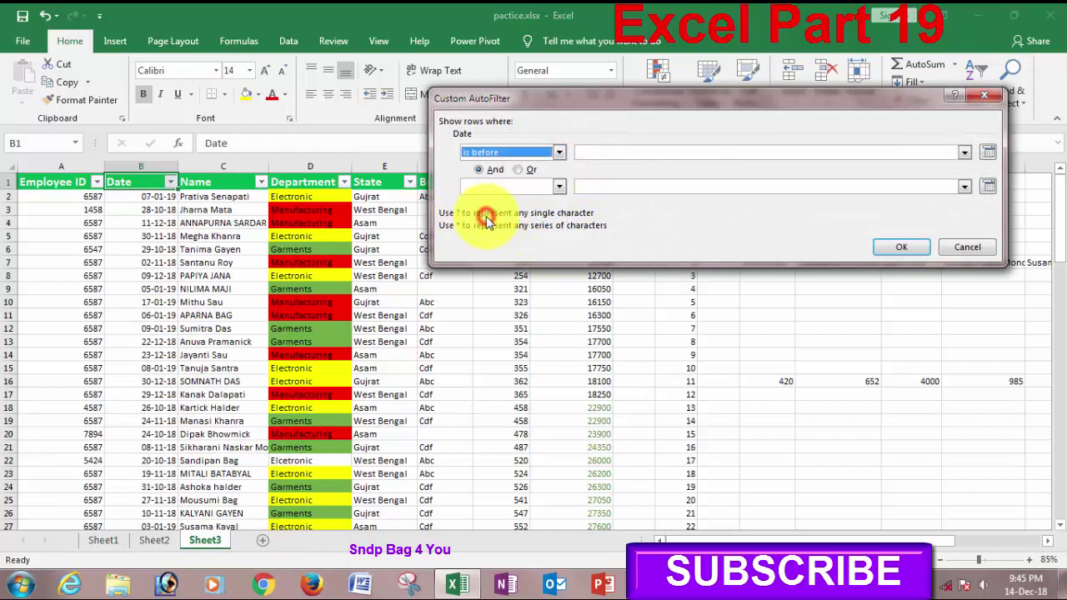
left_click(592, 152)
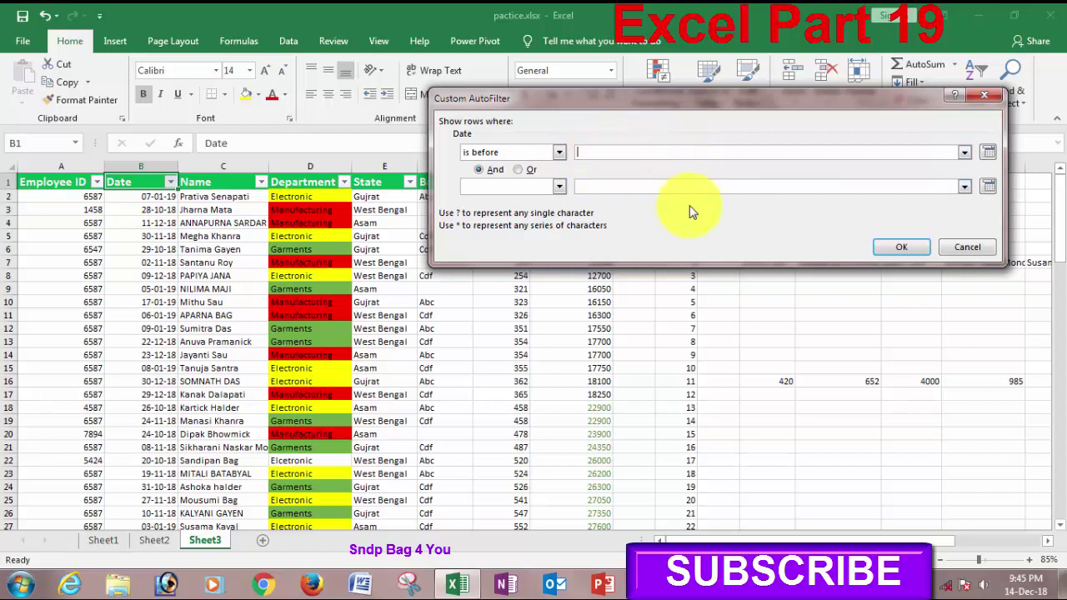
left_click(893, 247)
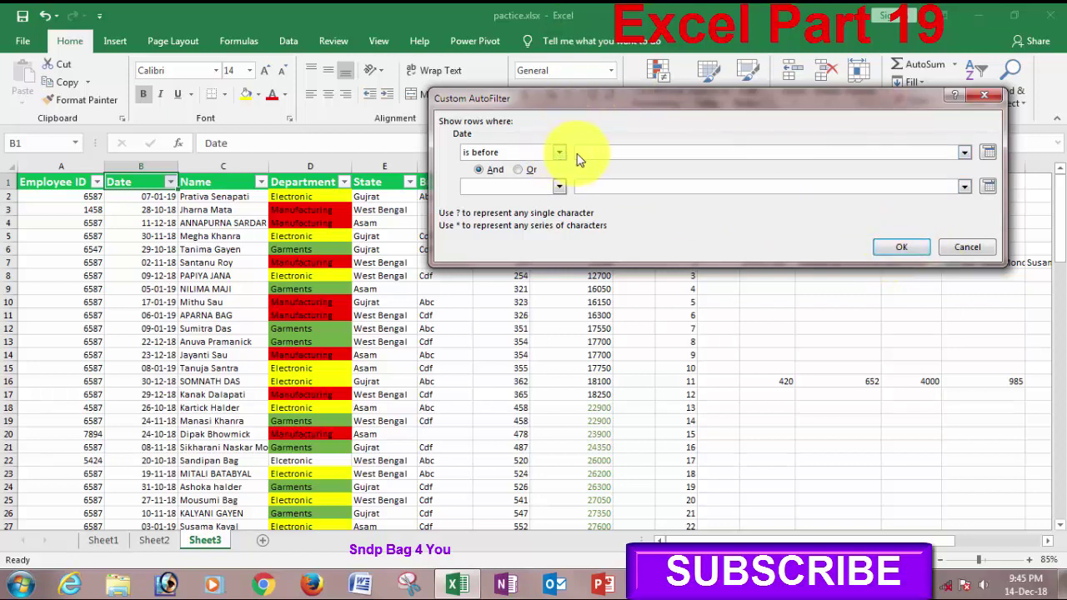
left_click(582, 152)
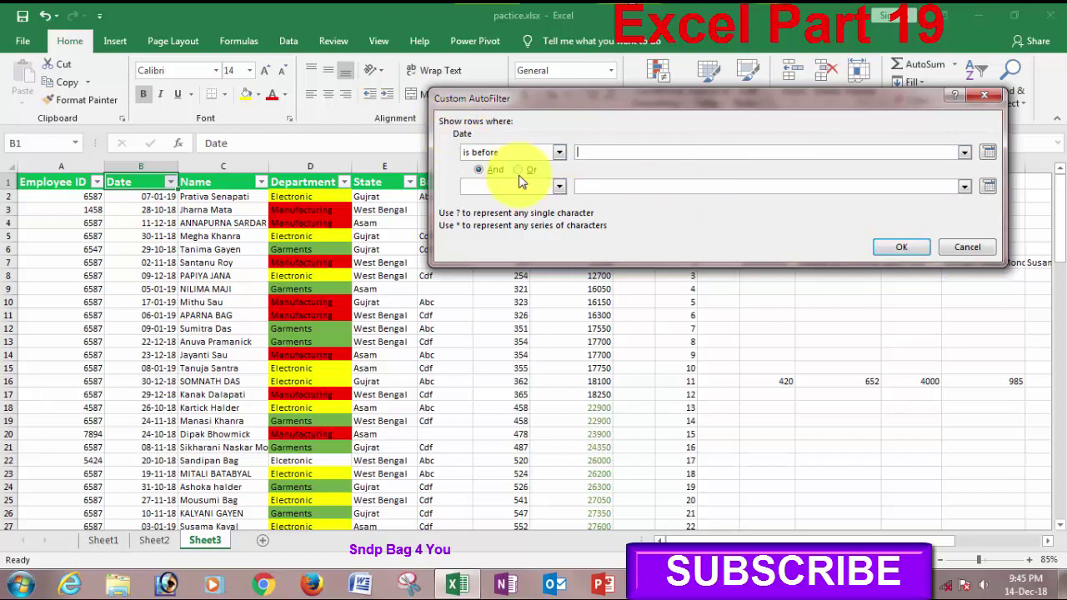
left_click(559, 152)
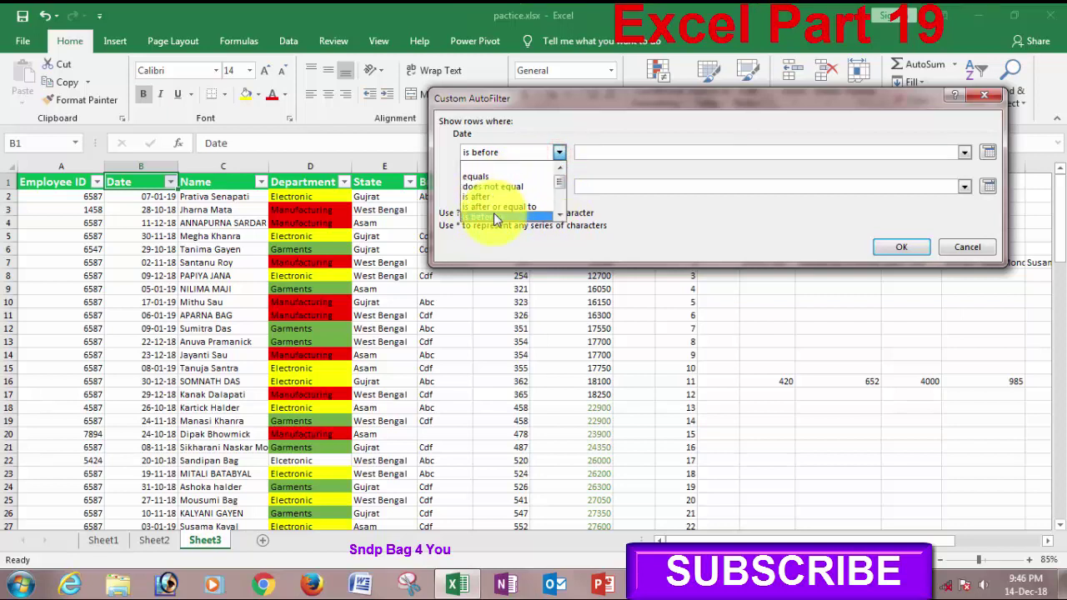
key("Escape")
key("Escape")
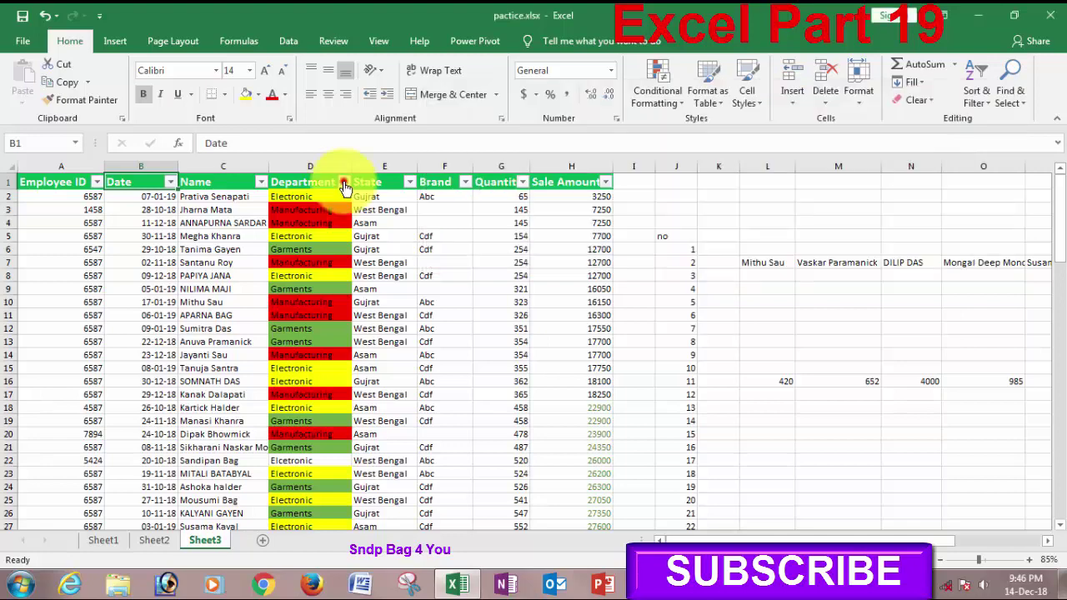
left_click(344, 183)
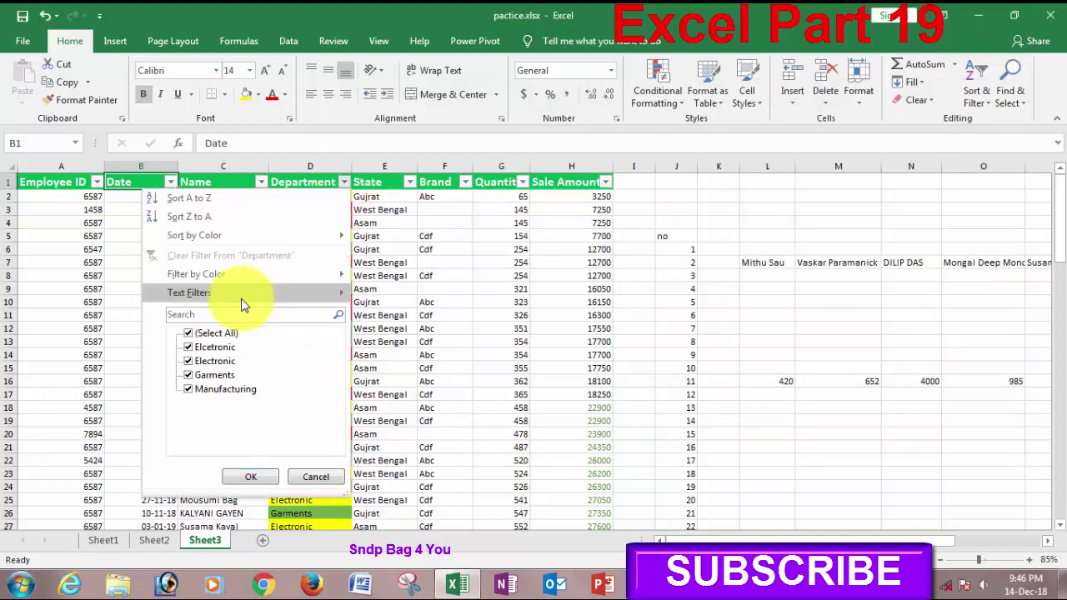
mouse_move(197, 275)
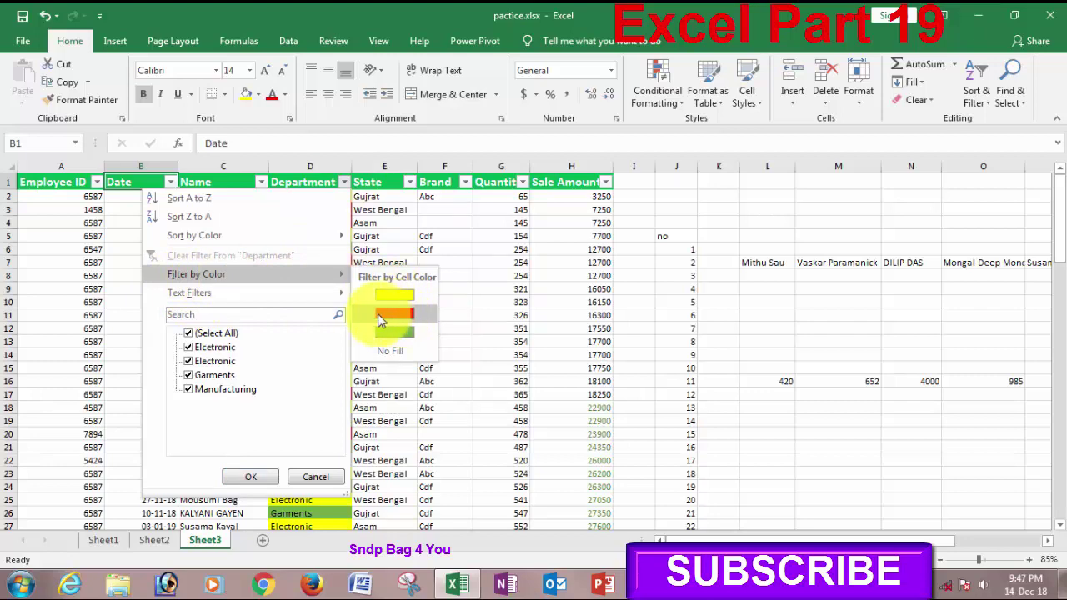
left_click(402, 316)
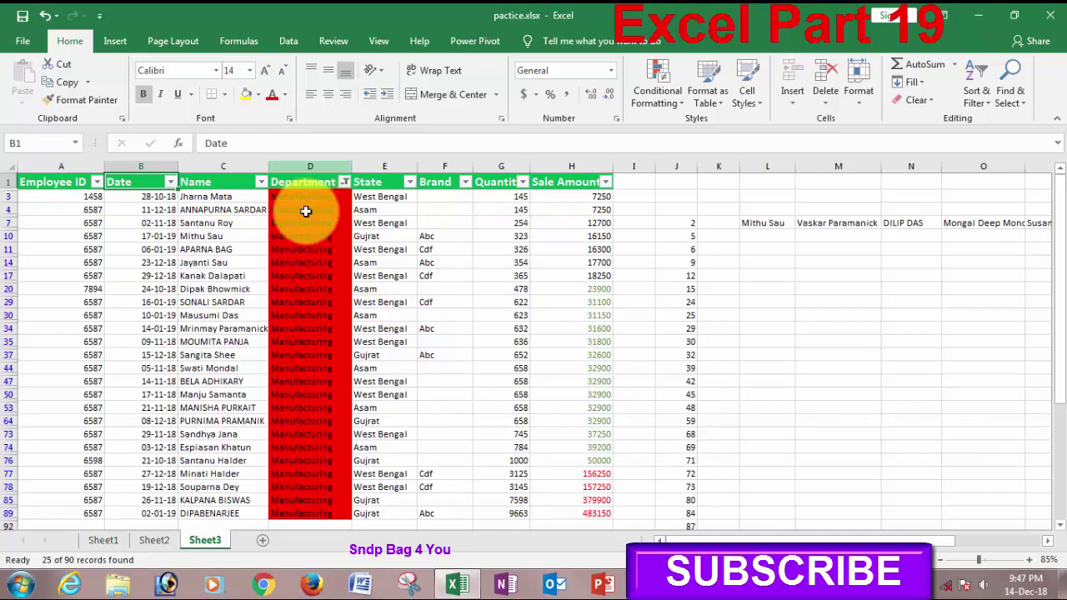
left_click(346, 184)
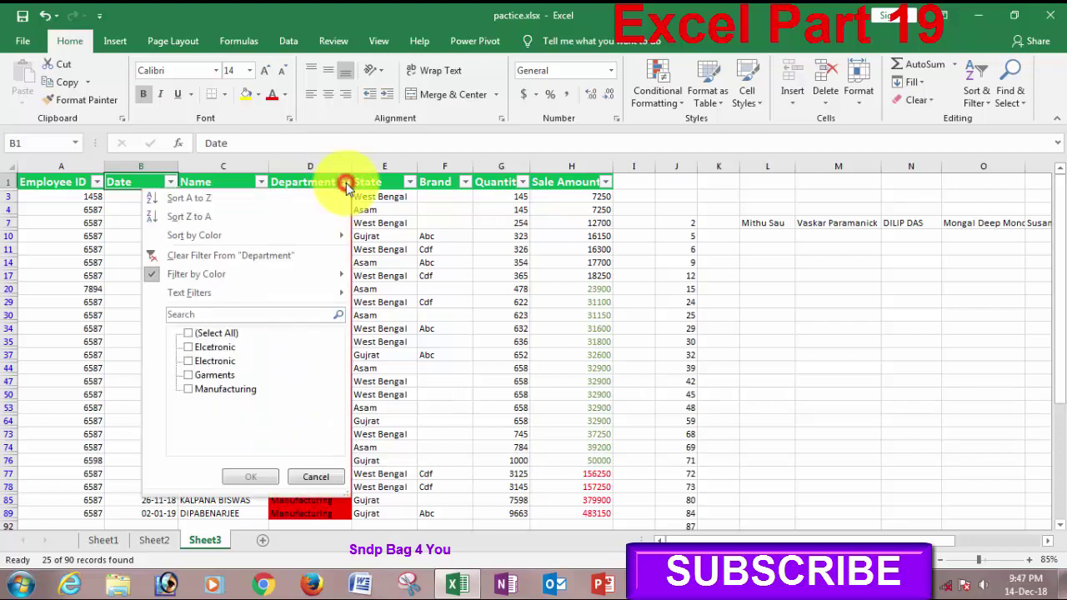
left_click(187, 333)
left_click(250, 477)
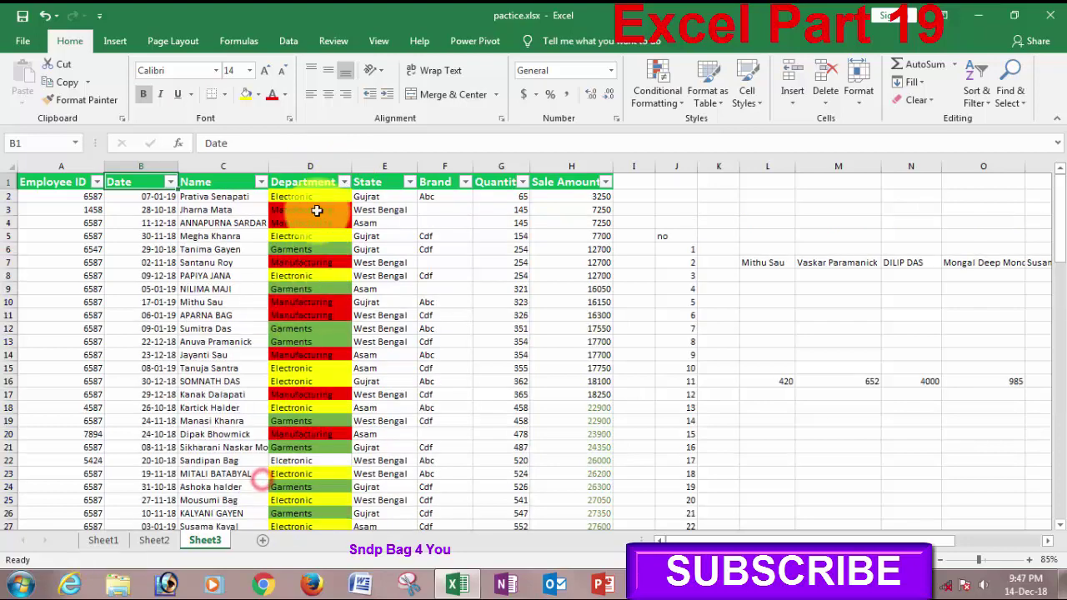
left_click(344, 183)
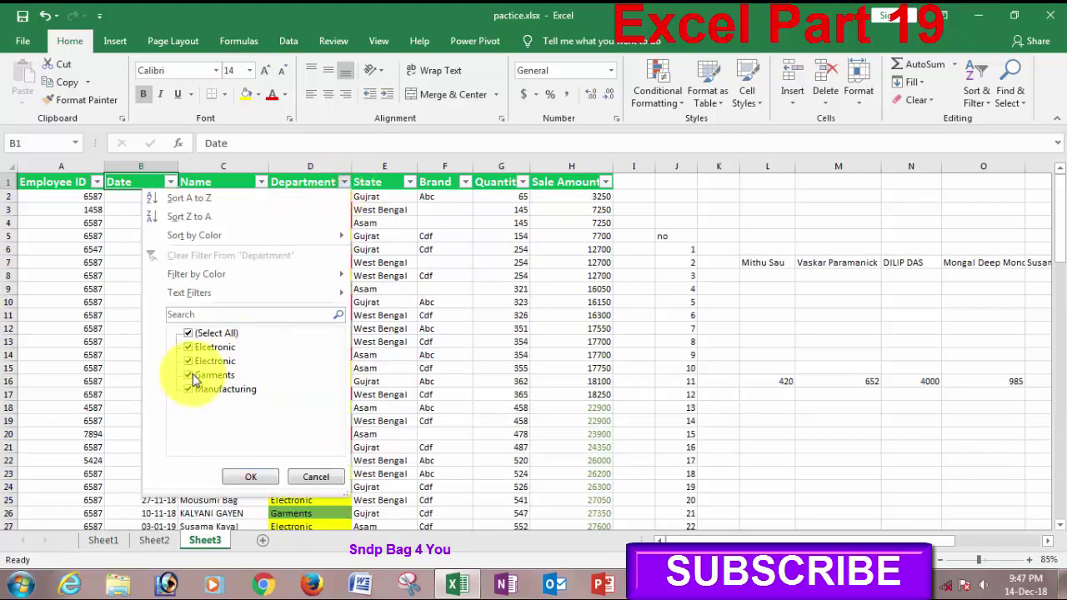
left_click(188, 334)
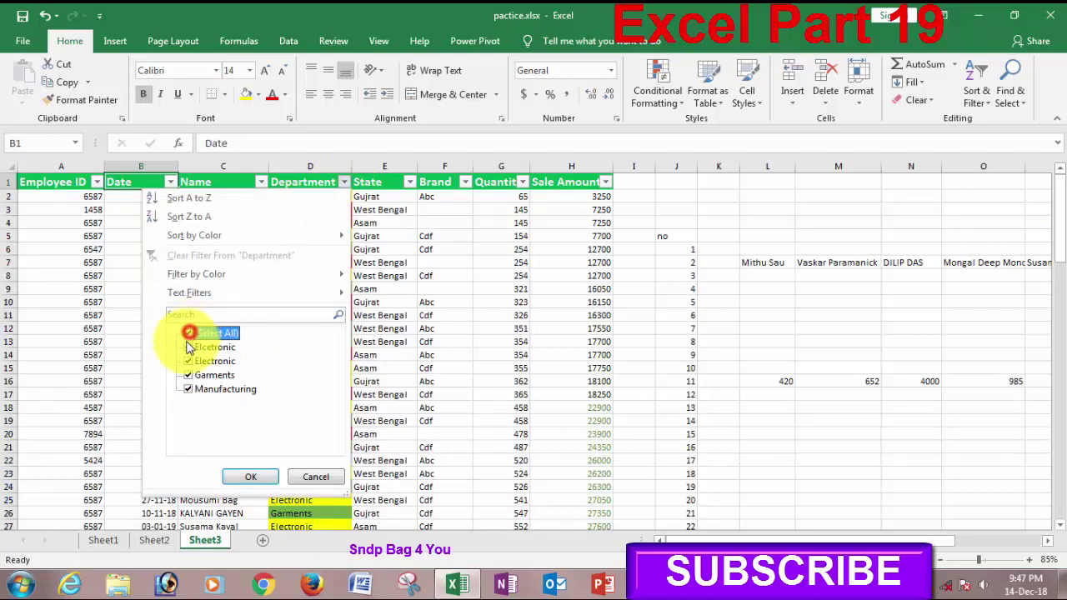
left_click(189, 333)
left_click(188, 375)
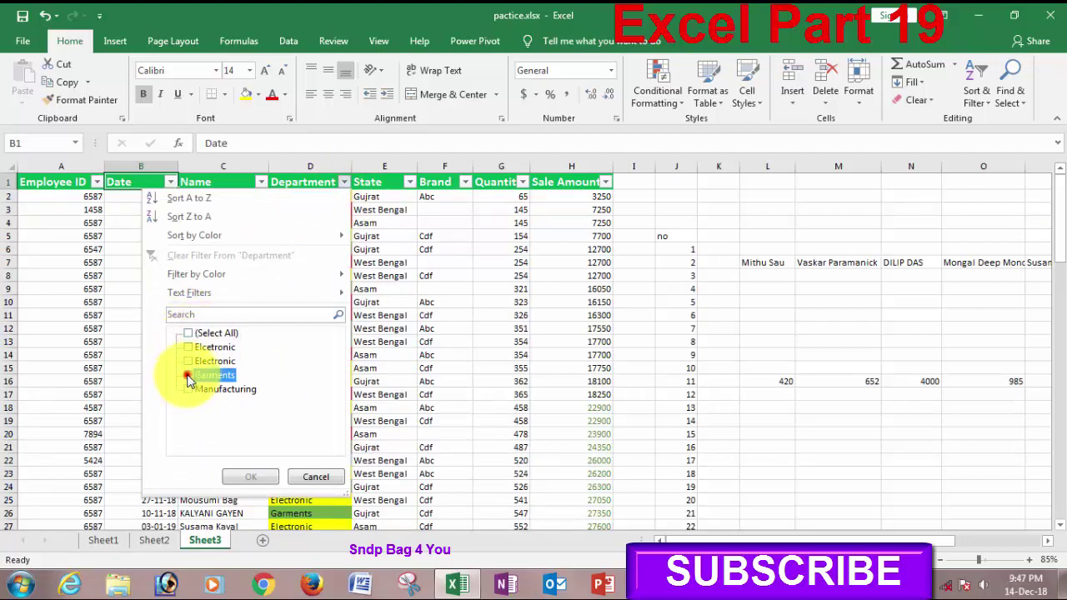
left_click(250, 477)
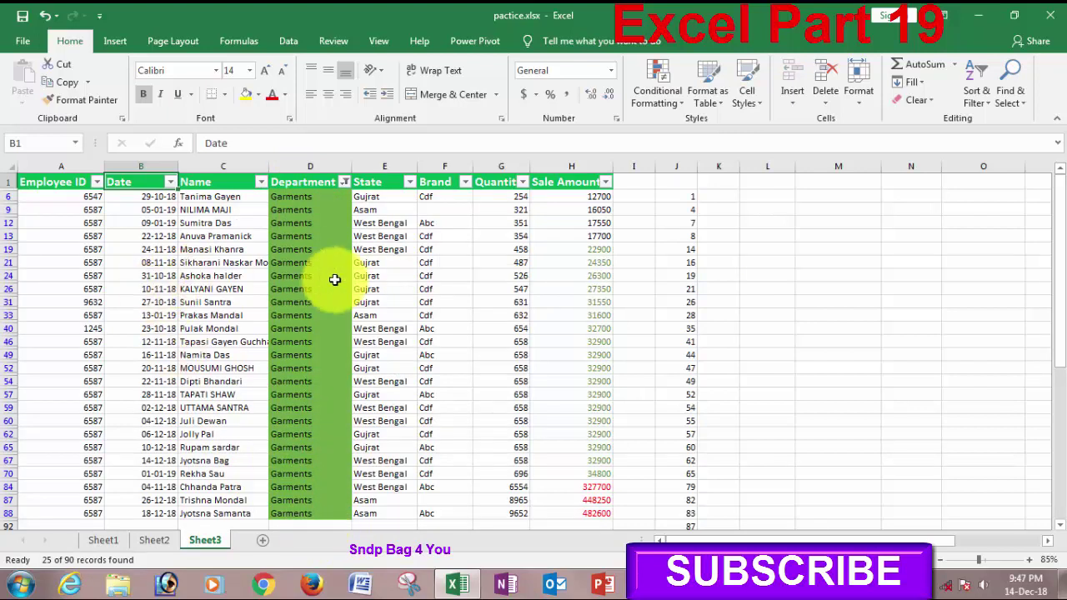
left_click(342, 183)
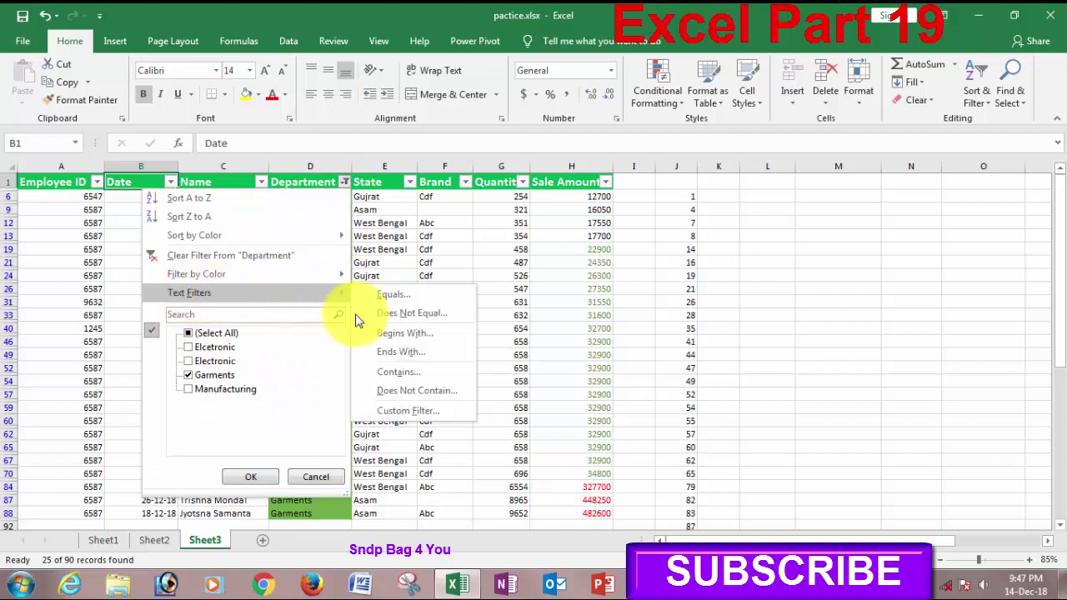
mouse_move(190, 293)
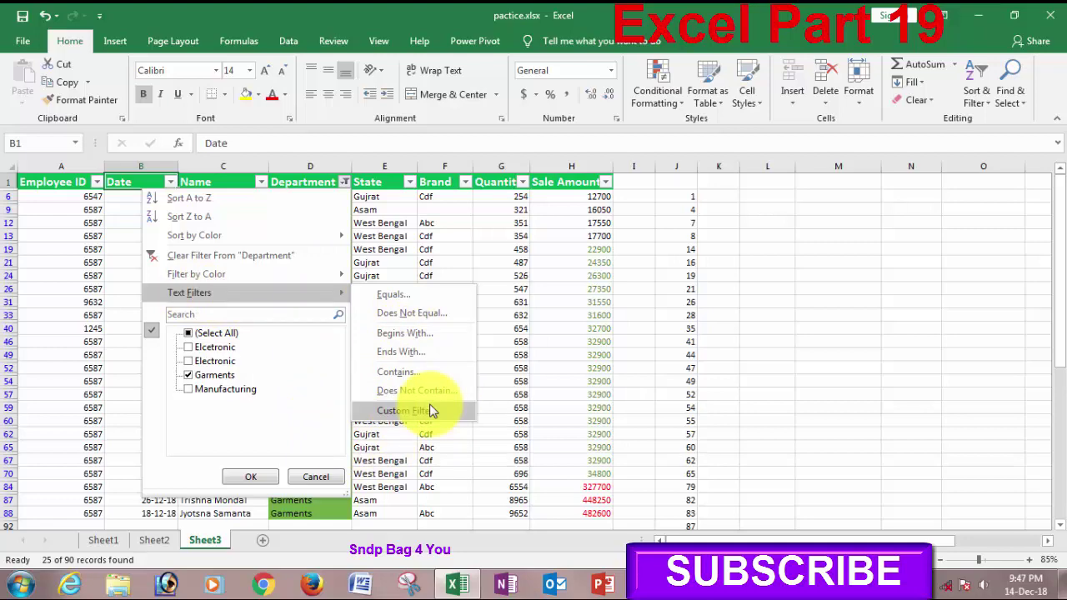
left_click(189, 333)
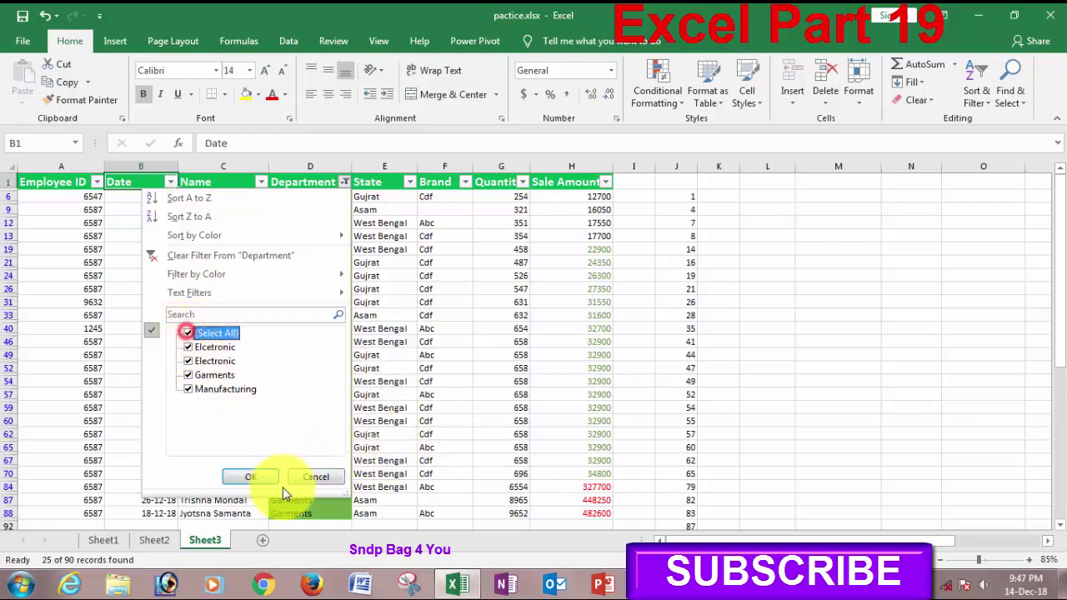
left_click(250, 477)
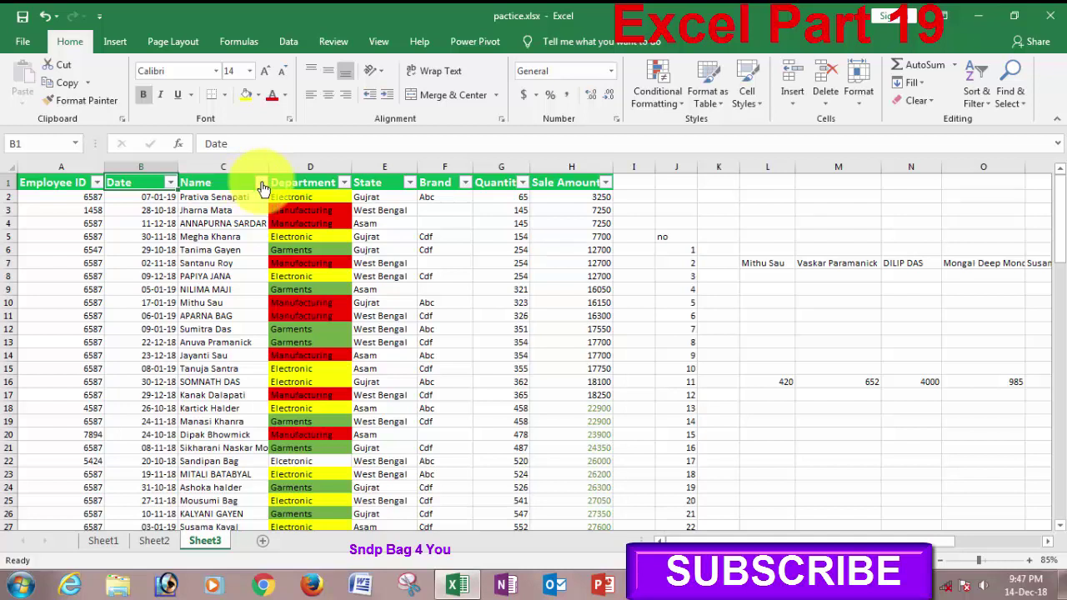
Step: Start a custom Name text filter with the first condition equals 's*'
left_click(261, 183)
mouse_move(105, 294)
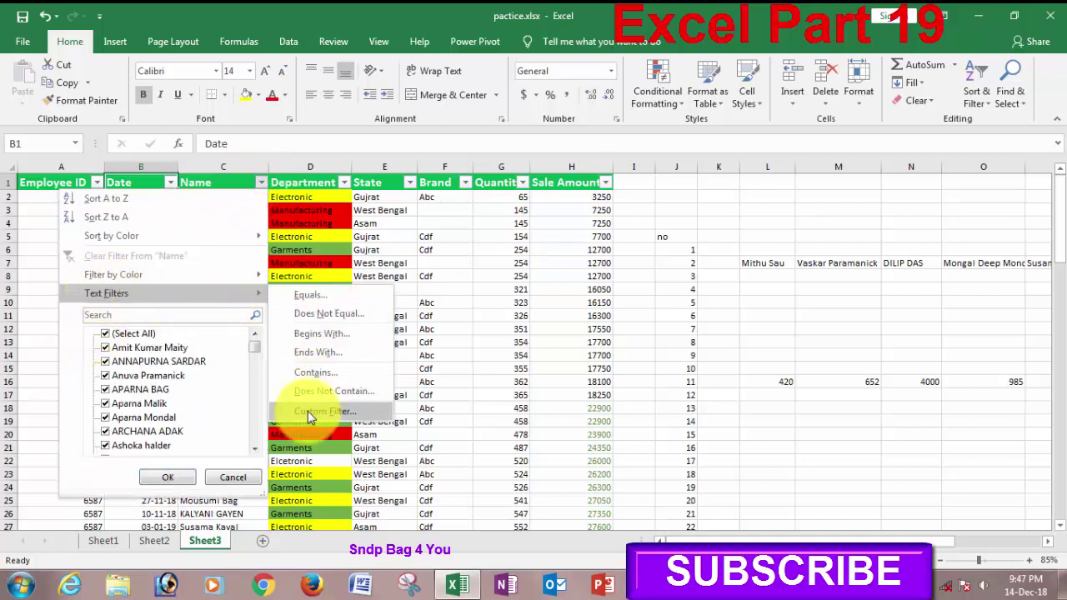
left_click(341, 412)
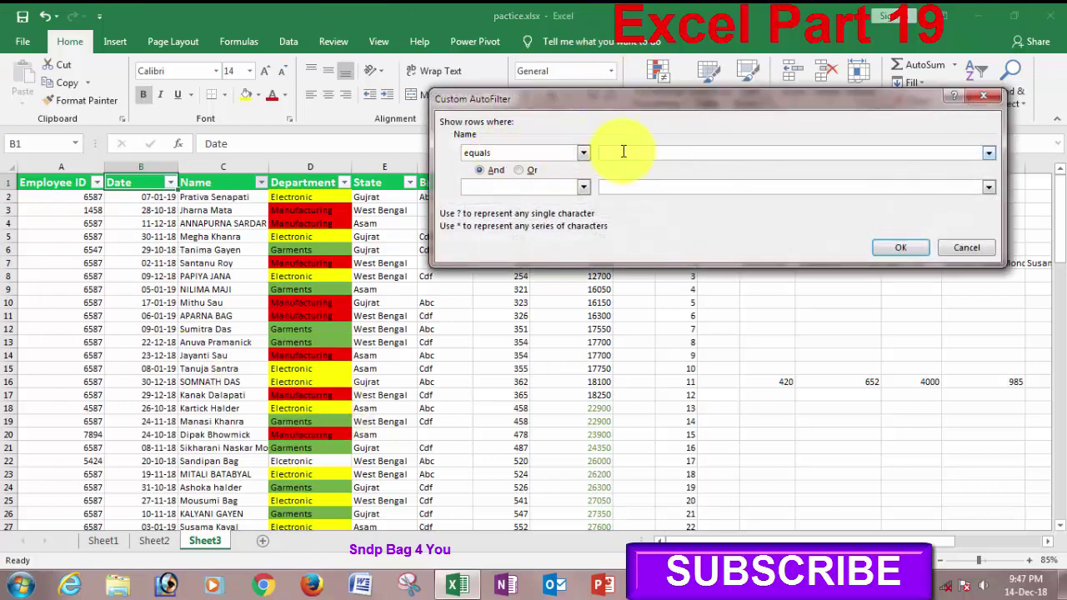
left_click(621, 152)
type("*")
left_click(606, 152)
type("s")
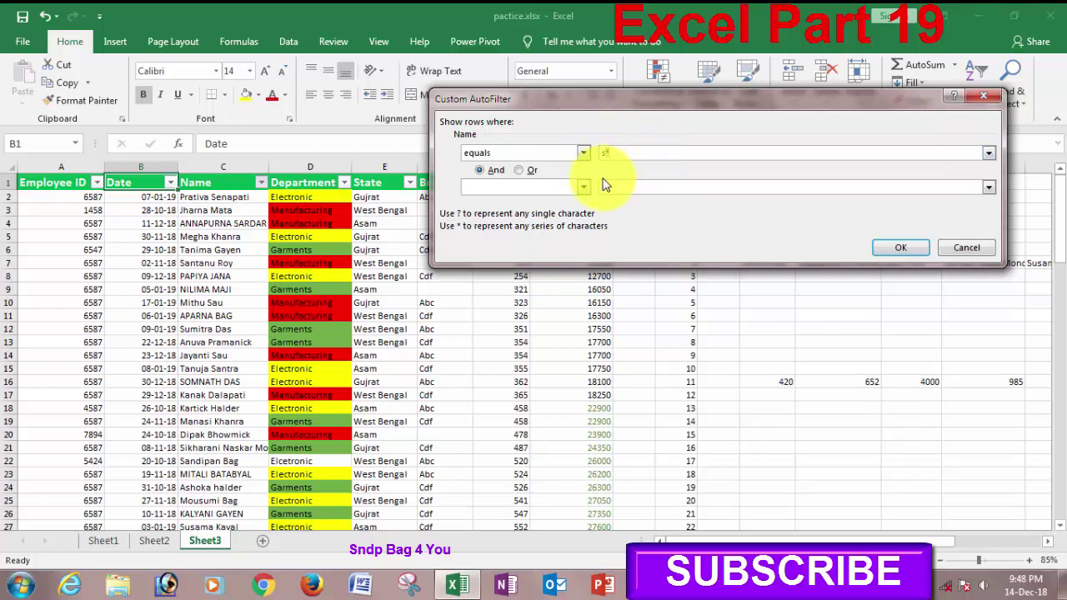
Step: Add an Or condition equals 'j*' and apply the Name filter
left_click(519, 171)
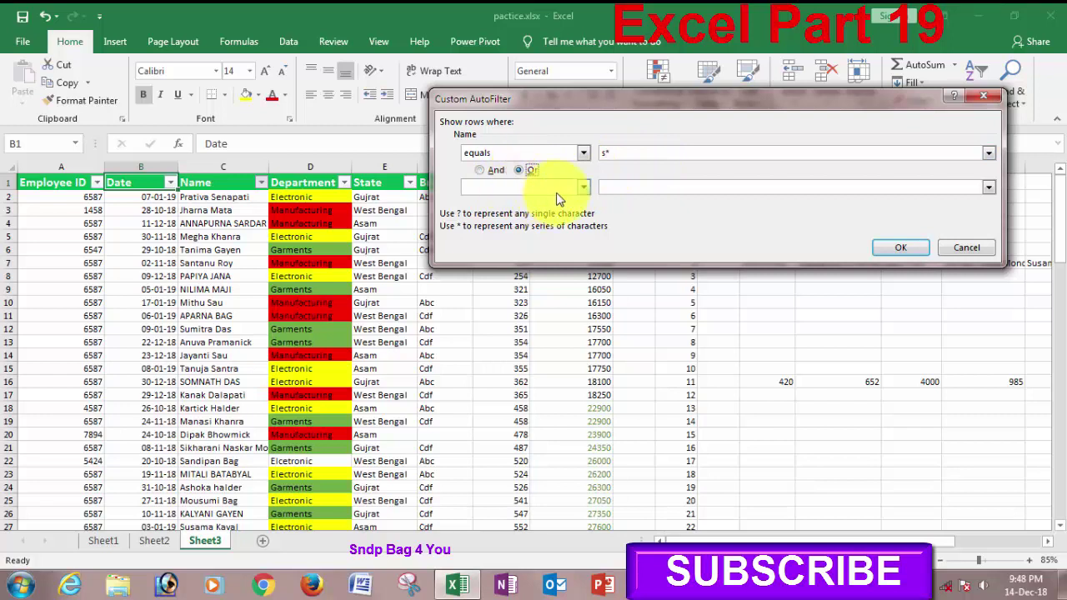
left_click(583, 187)
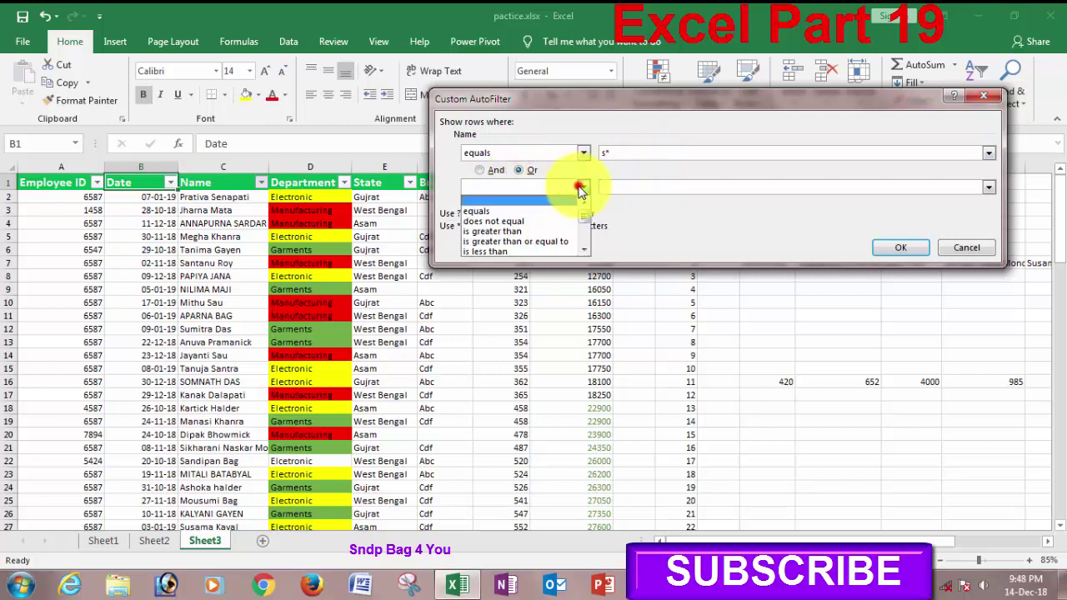
left_click(490, 215)
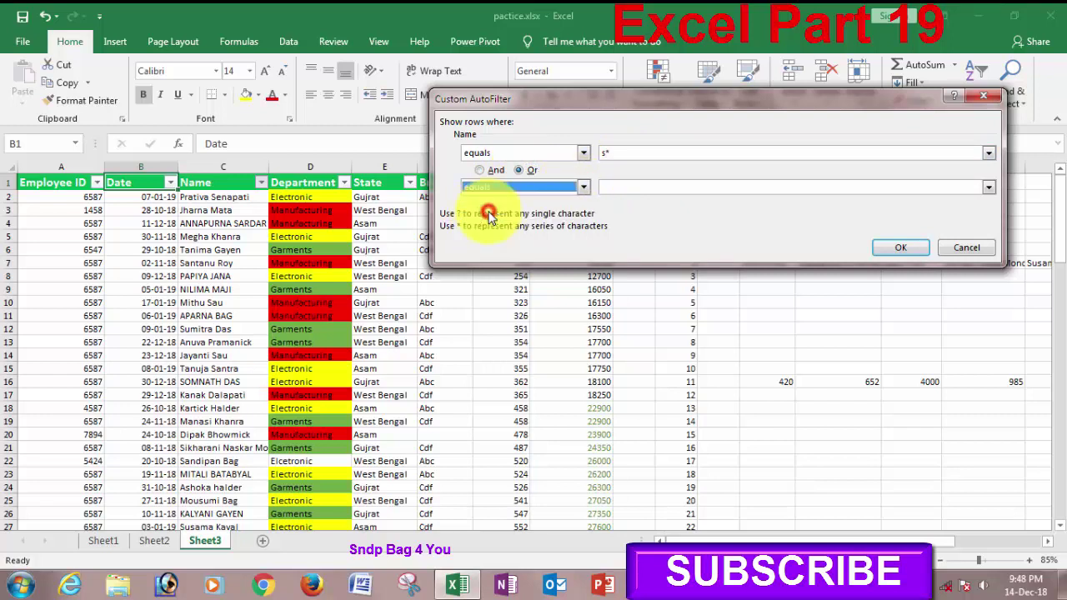
left_click(617, 187)
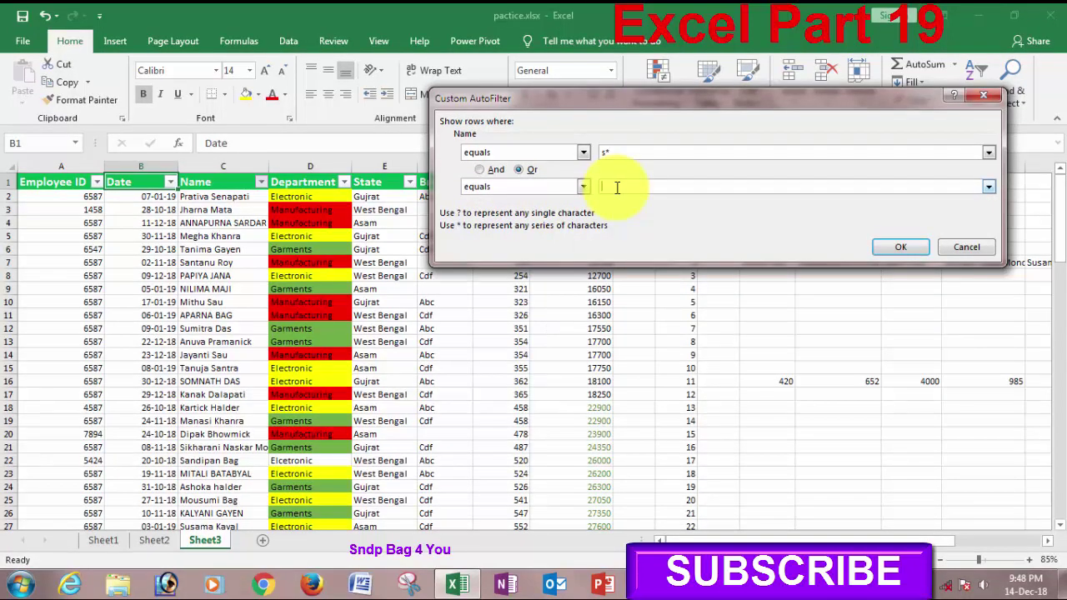
type("j")
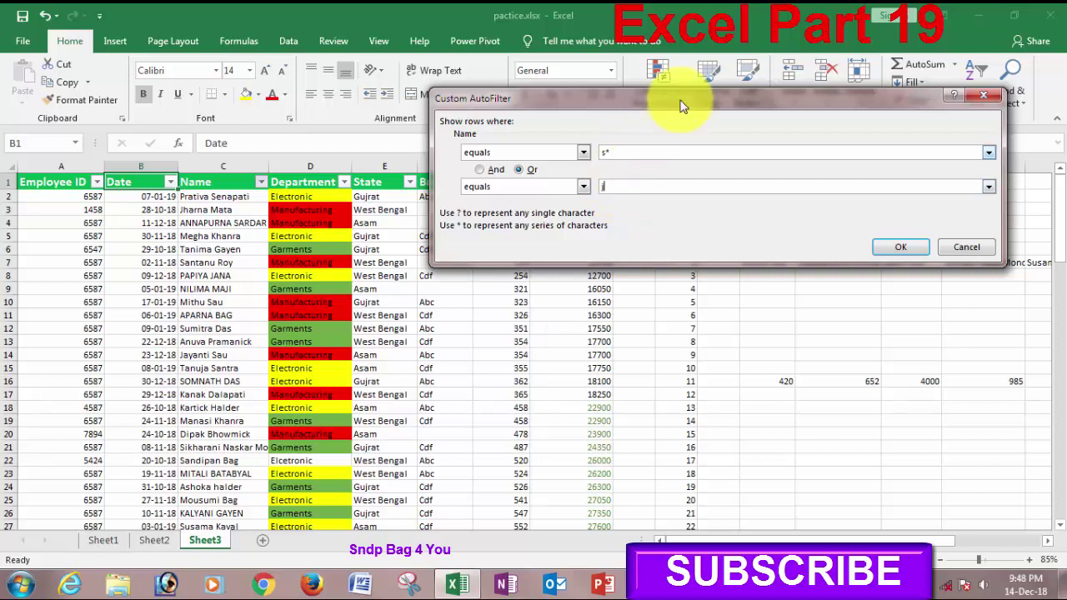
type("*")
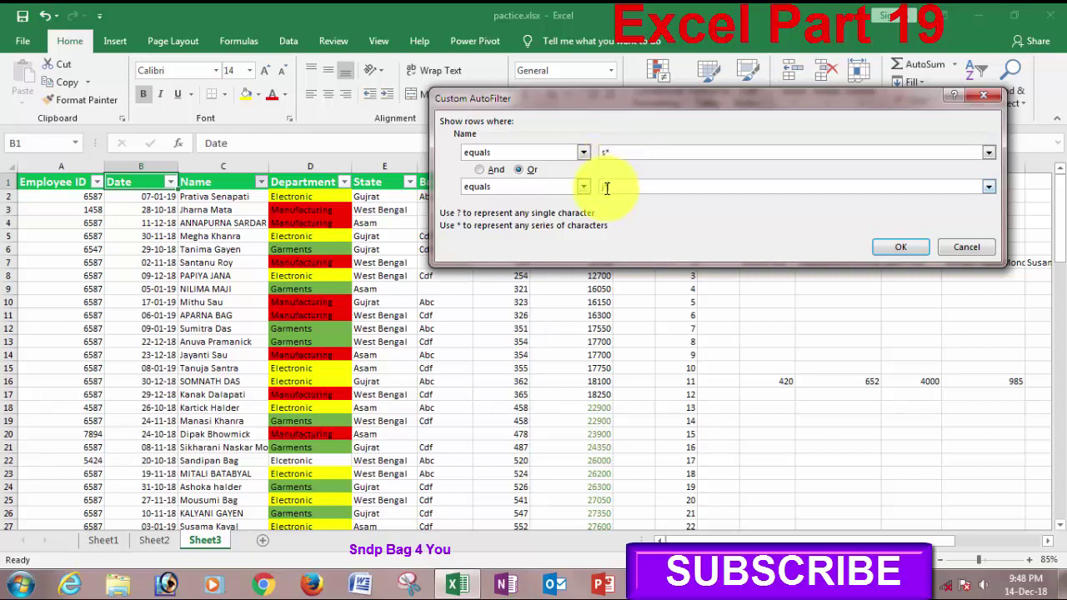
type("j*")
left_click(895, 249)
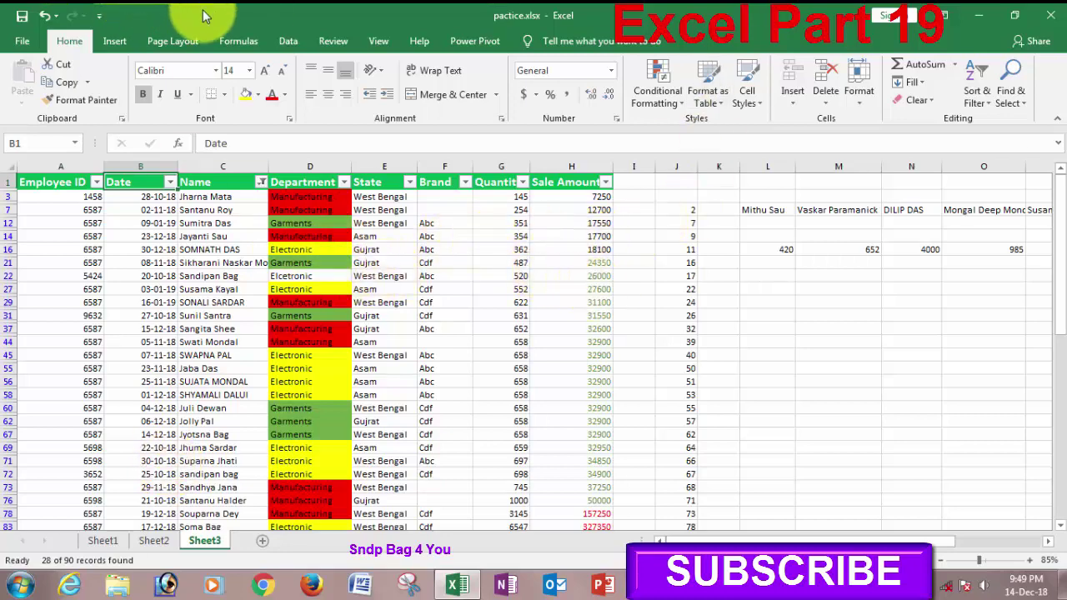
Step: Clear all filters on the Sheet3 sales table using Data > Clear
left_click(288, 41)
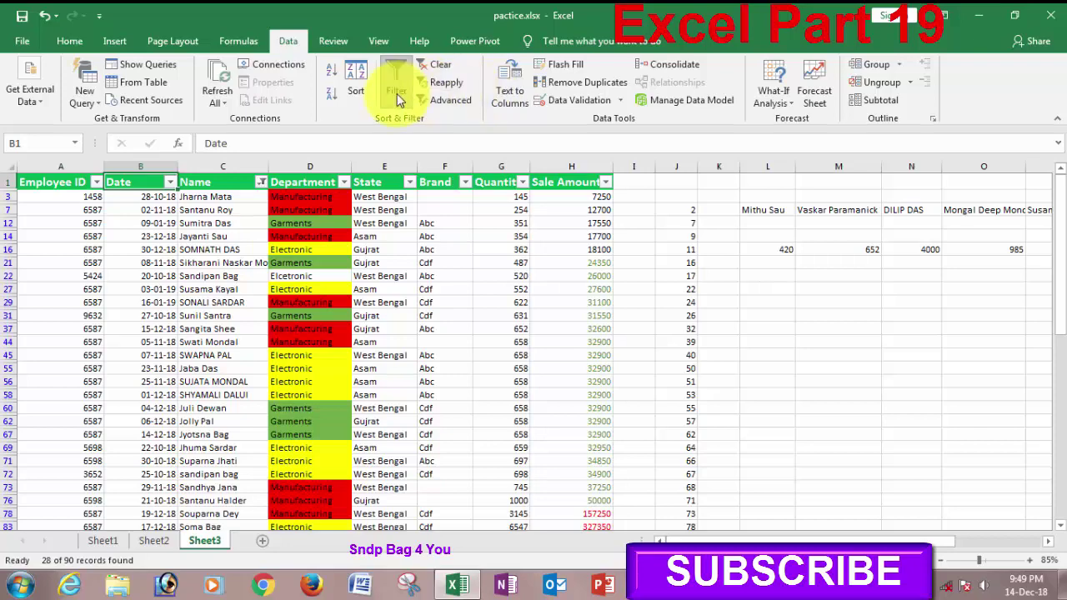
left_click(440, 67)
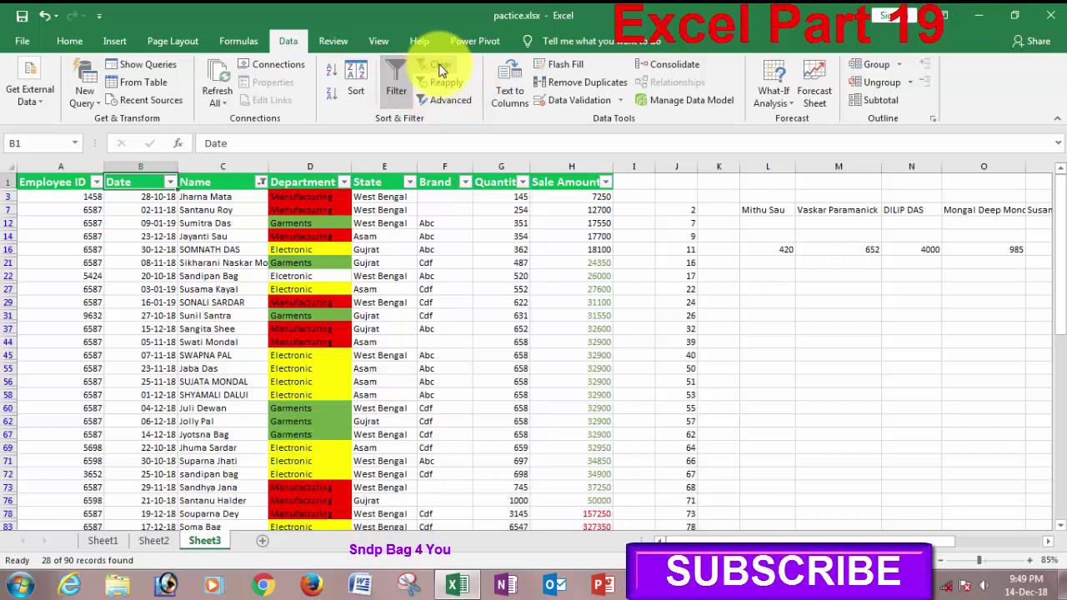
left_click(440, 69)
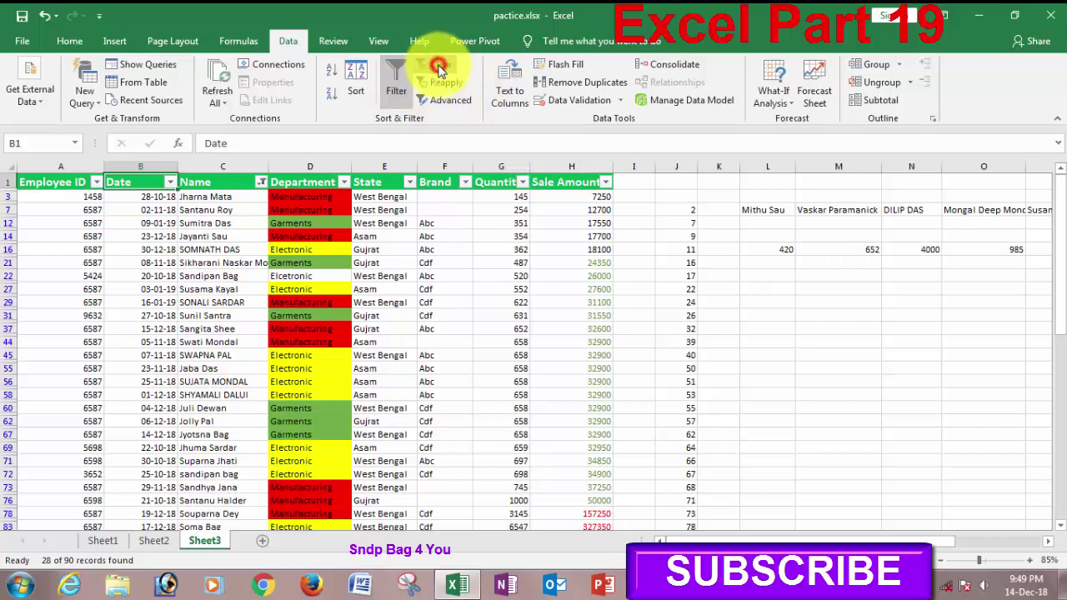